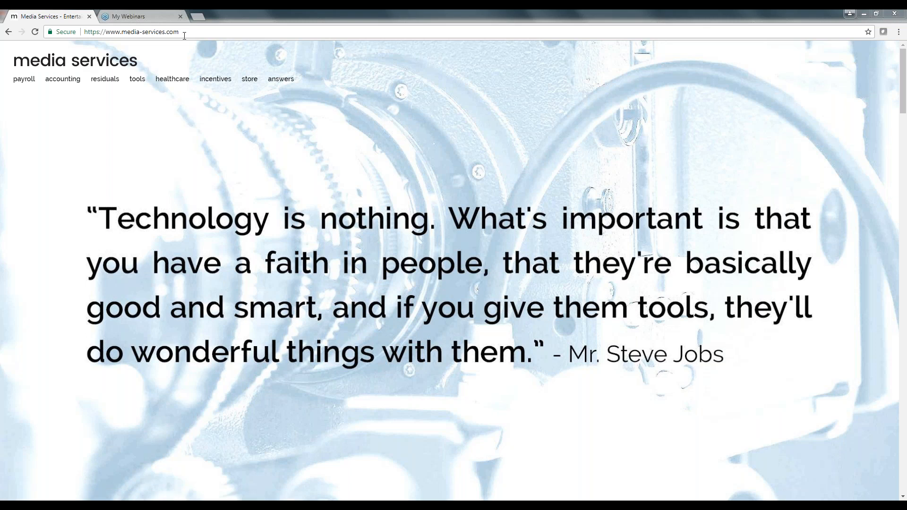
# Step: Browse the Media Services top menus and bring up the tools > Showbiz Software product submenu
pyautogui.moveTo(21, 84)
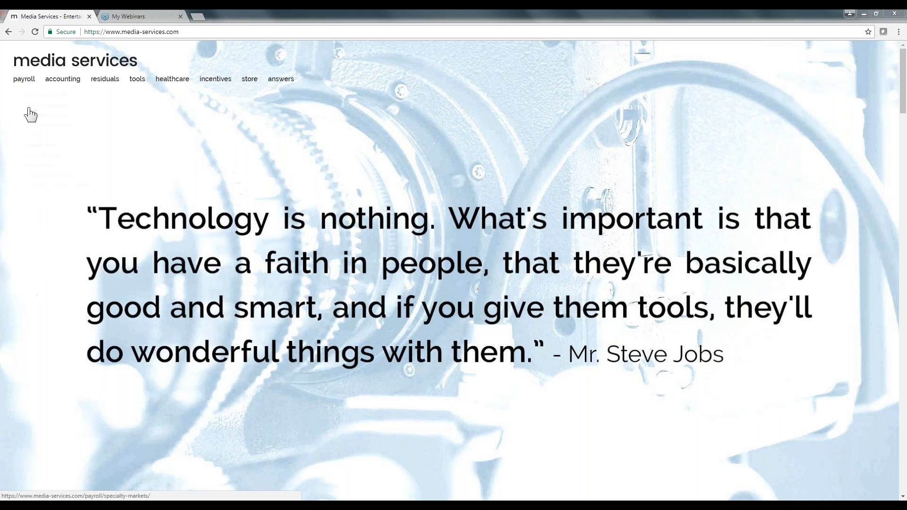
pyautogui.moveTo(61, 85)
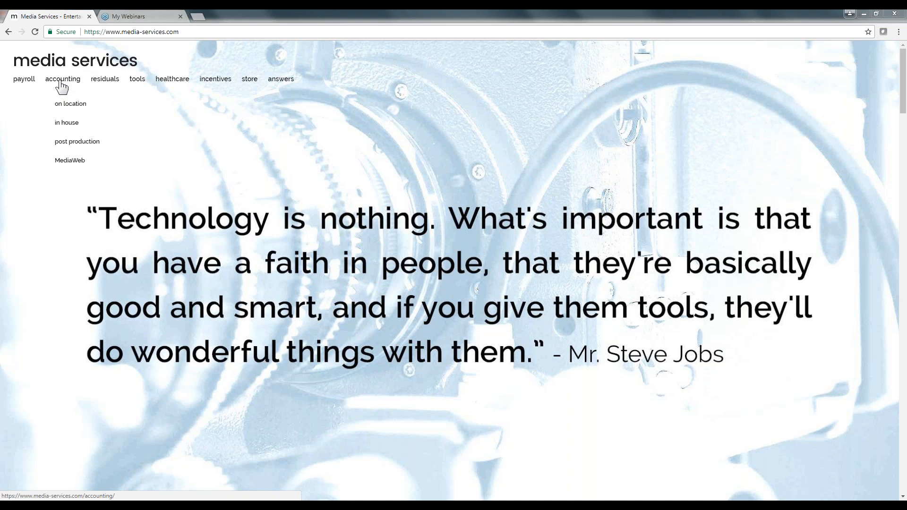
pyautogui.moveTo(99, 86)
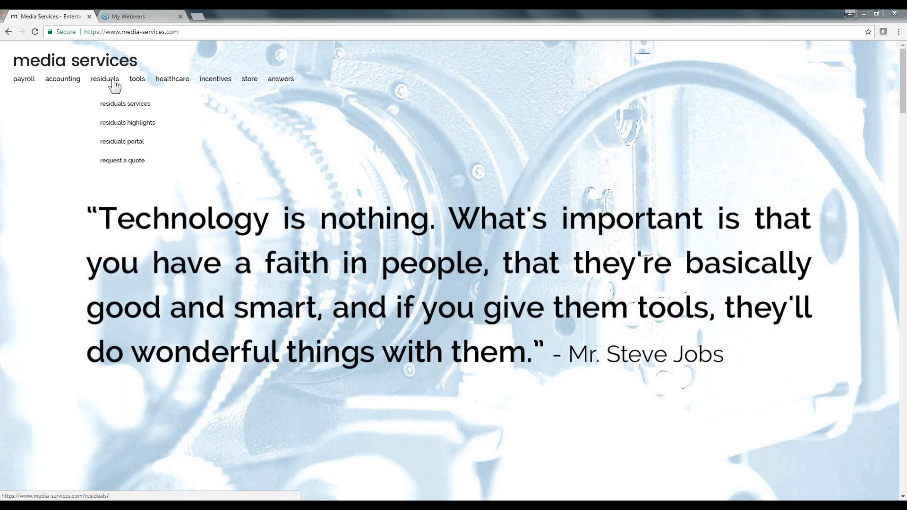
pyautogui.moveTo(136, 84)
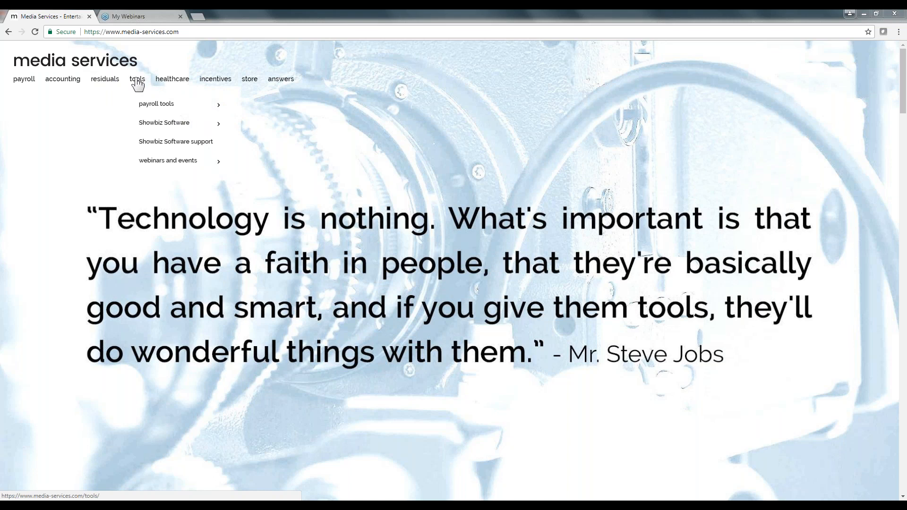
pyautogui.moveTo(174, 85)
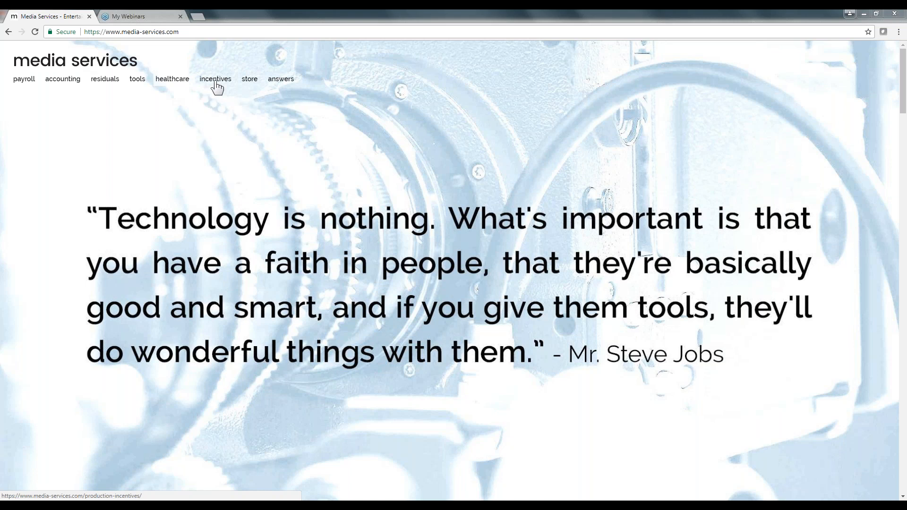
pyautogui.moveTo(220, 88)
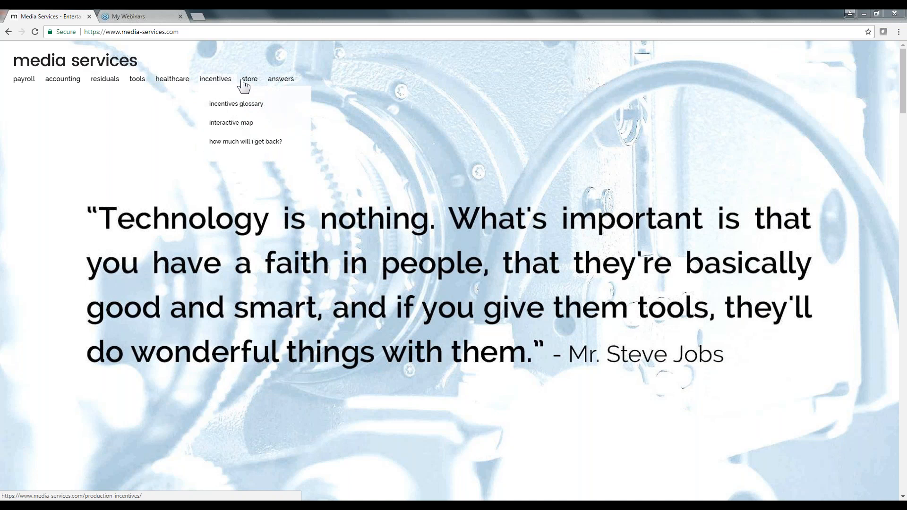
pyautogui.moveTo(249, 85)
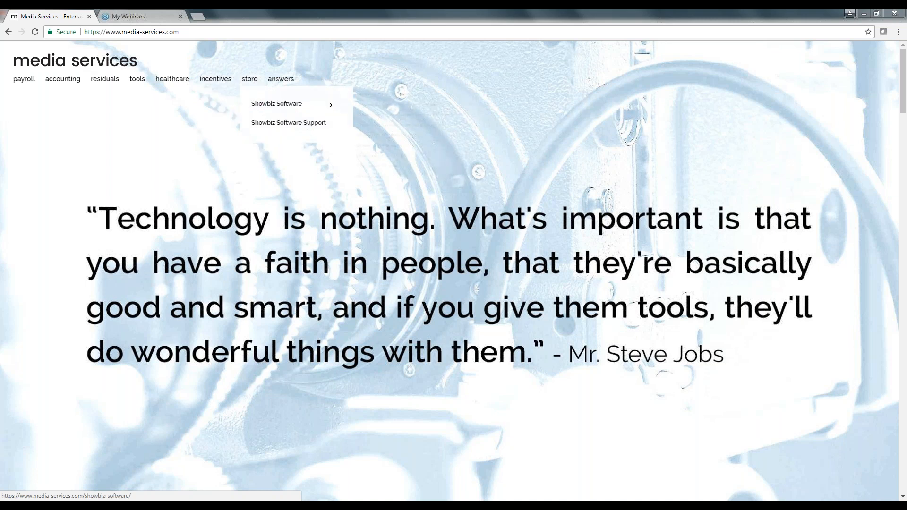
pyautogui.moveTo(283, 104)
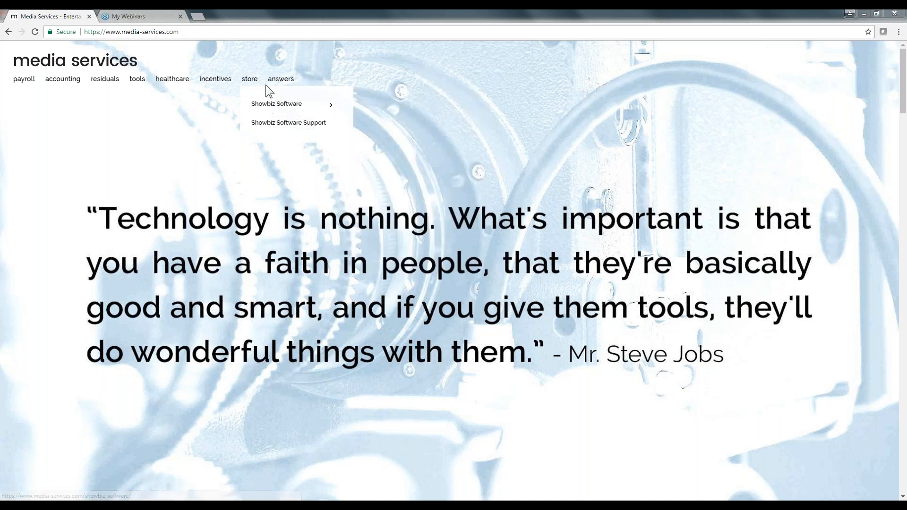
pyautogui.moveTo(277, 85)
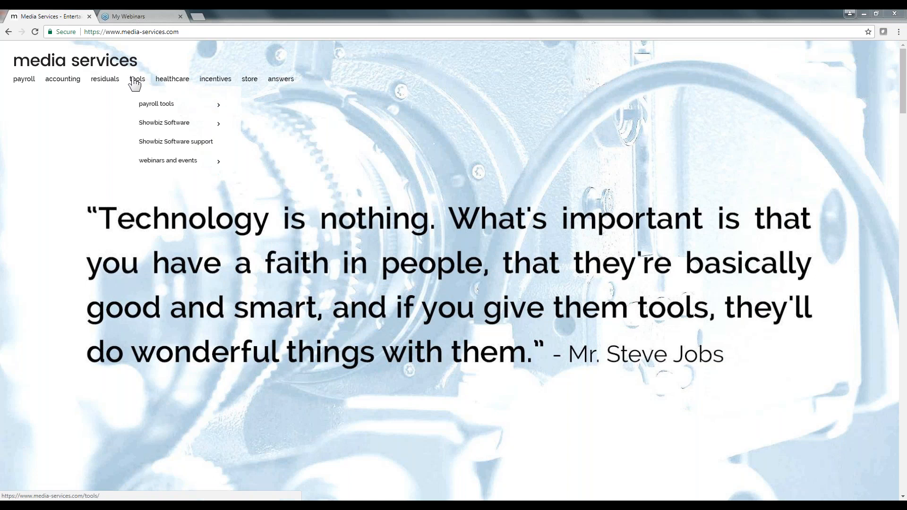
pyautogui.moveTo(149, 125)
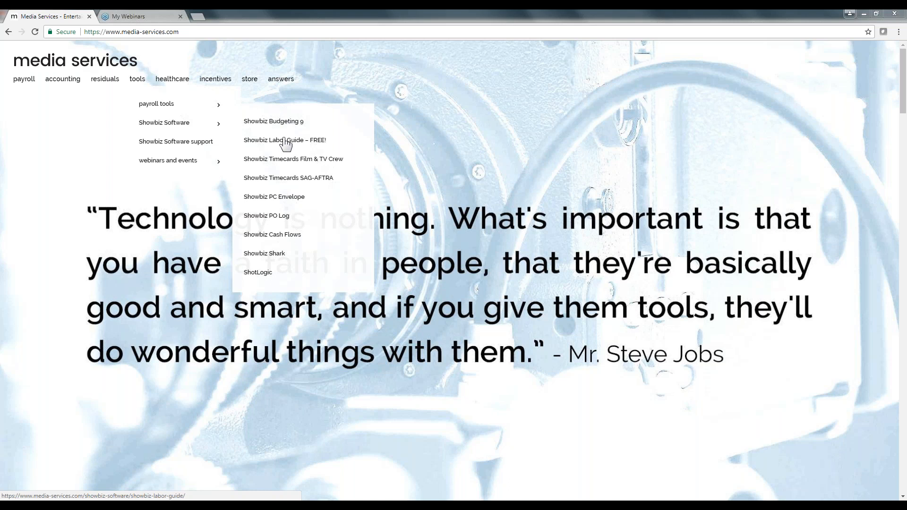
# Step: Open the Showbiz Timecards Film & TV Crew product page and scroll down to its Summary
pyautogui.click(286, 140)
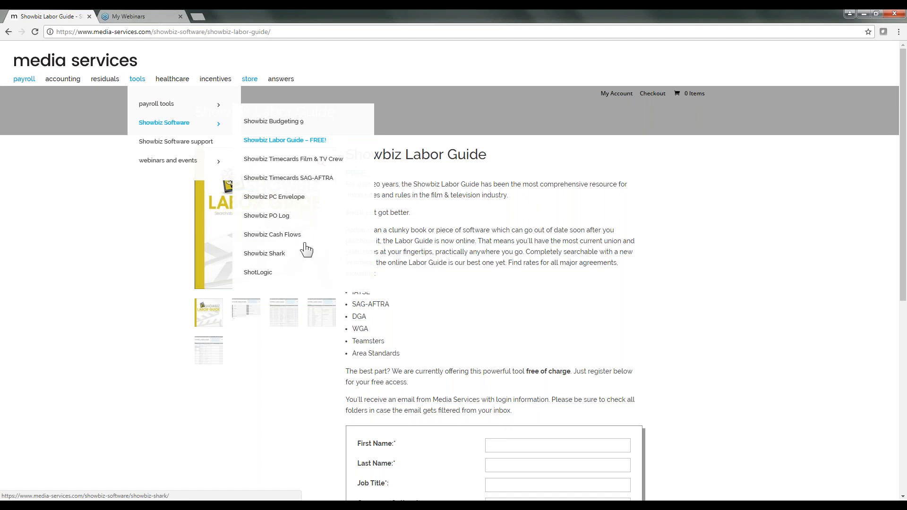
pyautogui.click(307, 161)
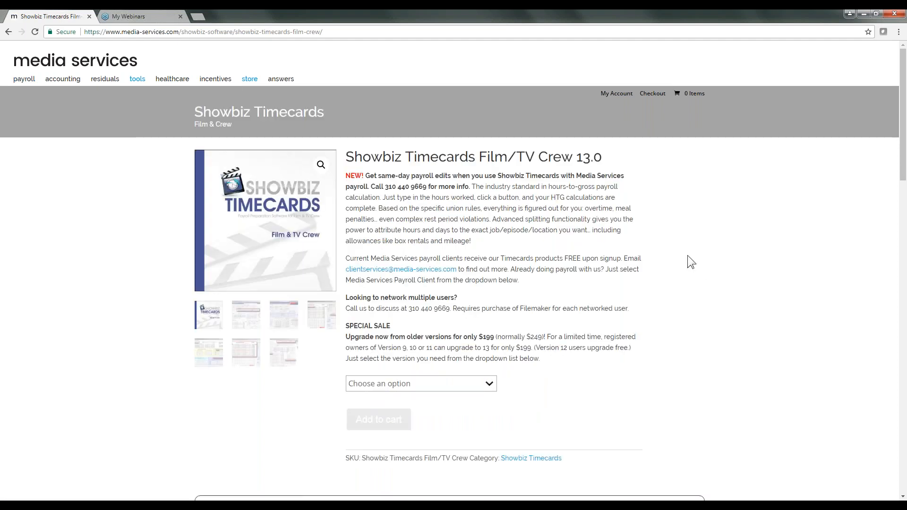
pyautogui.scroll(-2, 688, 256)
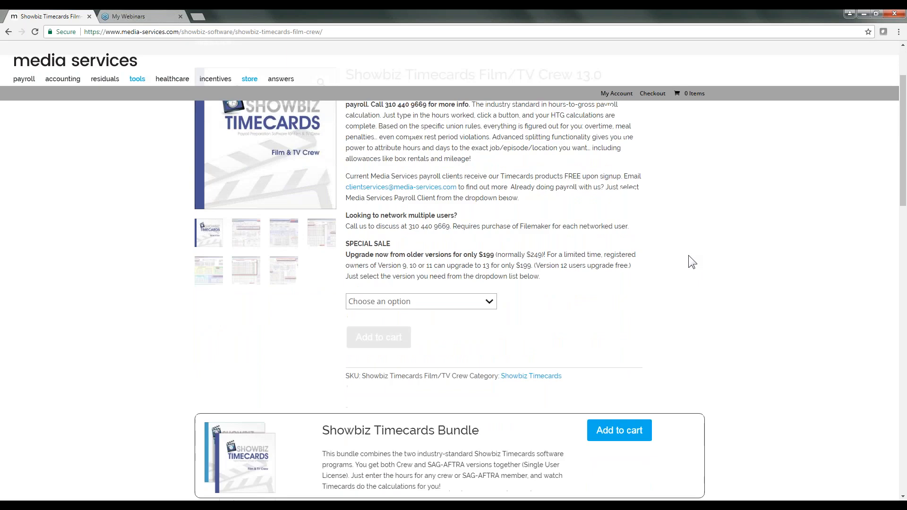
pyautogui.scroll(-7, 689, 256)
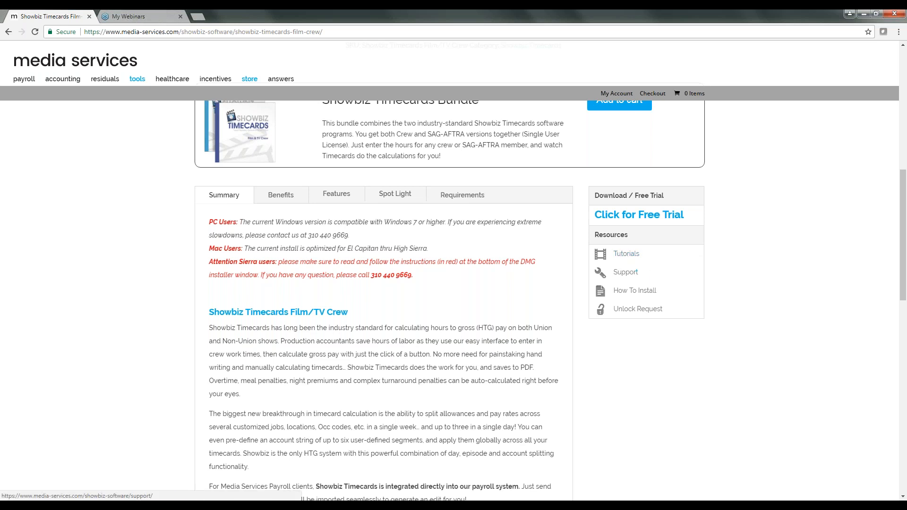
# Step: Go to the Showbiz software support page and scroll down its contents
pyautogui.click(625, 272)
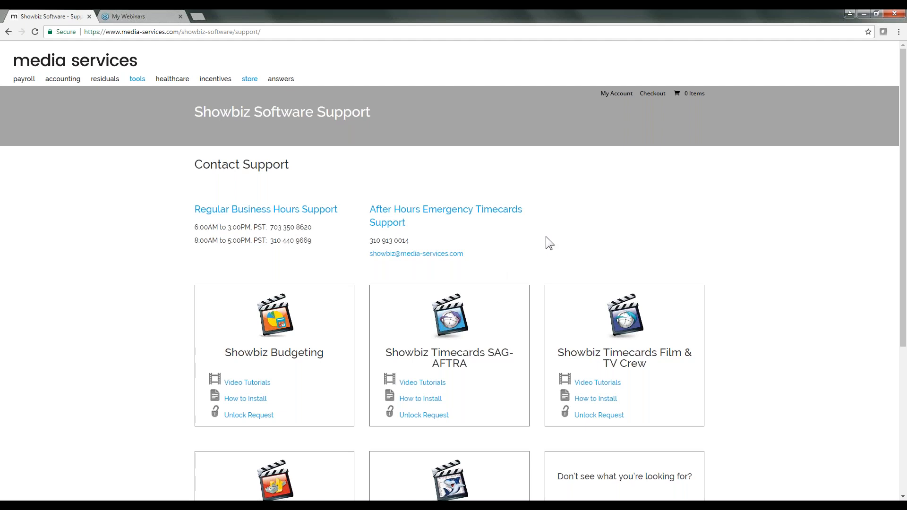
pyautogui.scroll(-1, 553, 232)
pyautogui.scroll(-1, 553, 233)
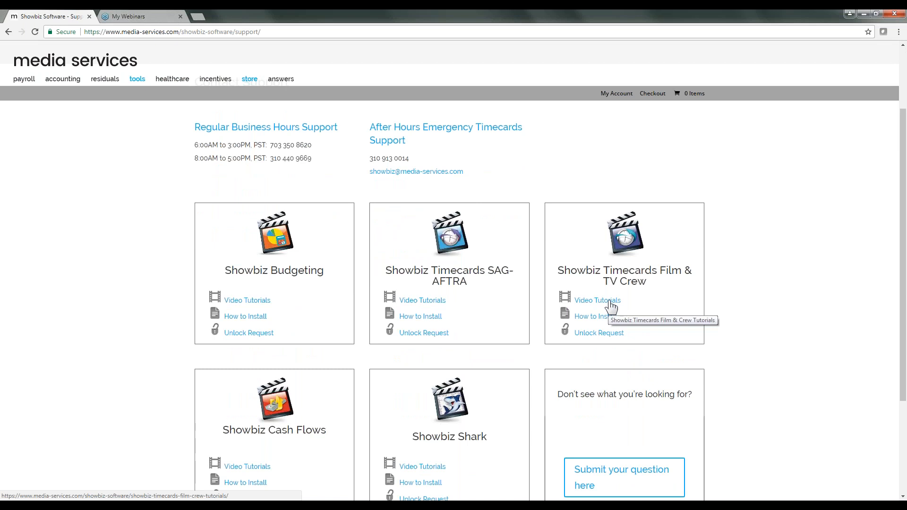
# Step: Open the Film & TV Crew video tutorials and scroll through the install, webinar and step-by-step videos
pyautogui.click(609, 303)
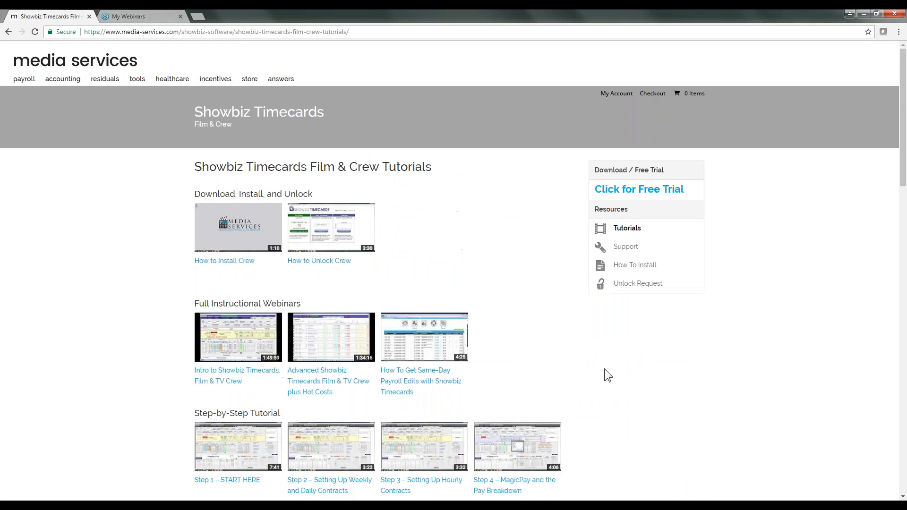
pyautogui.scroll(-2, 616, 351)
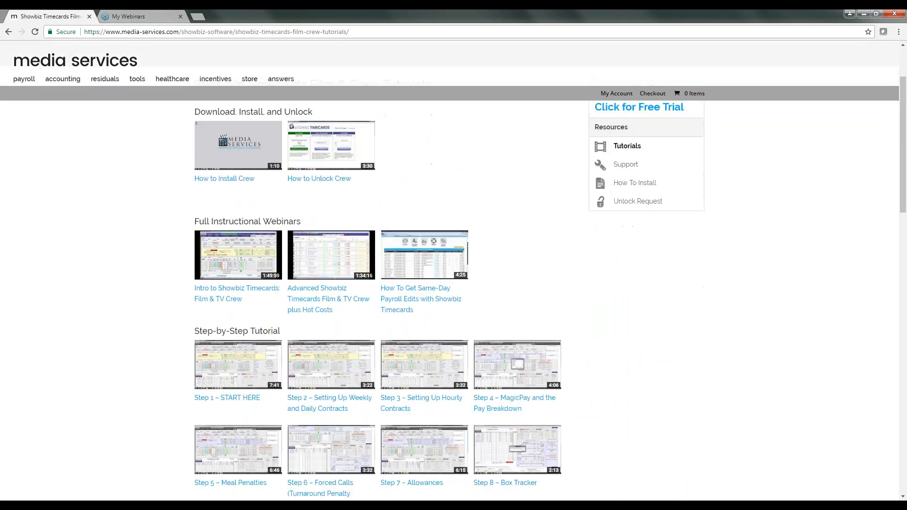
pyautogui.scroll(-1, 503, 270)
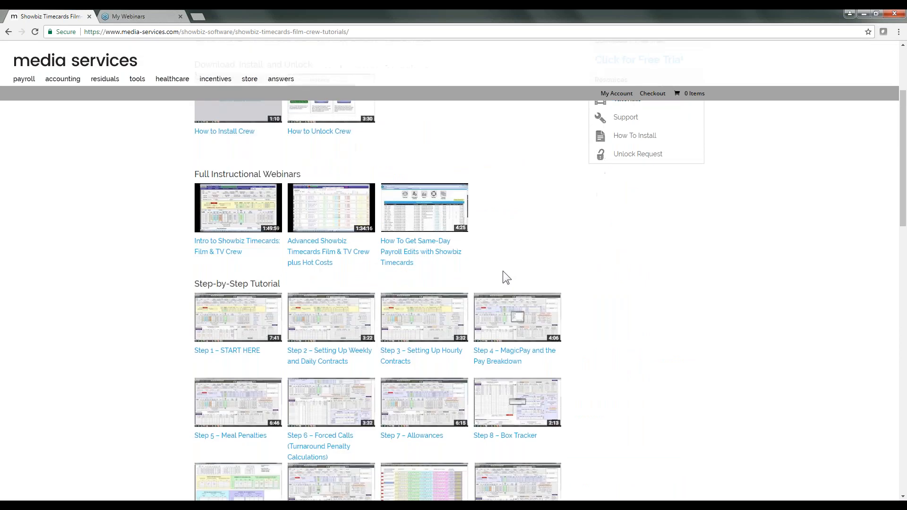
pyautogui.scroll(1, 503, 271)
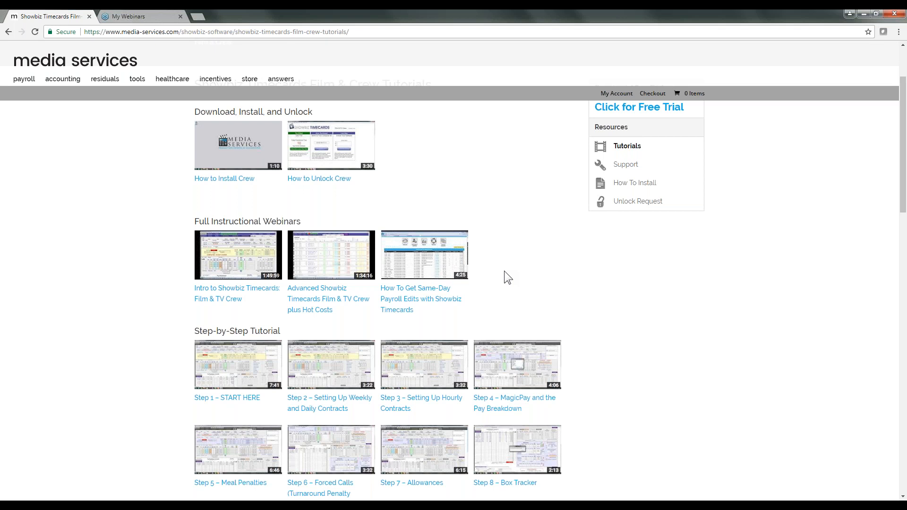
pyautogui.scroll(-2, 504, 271)
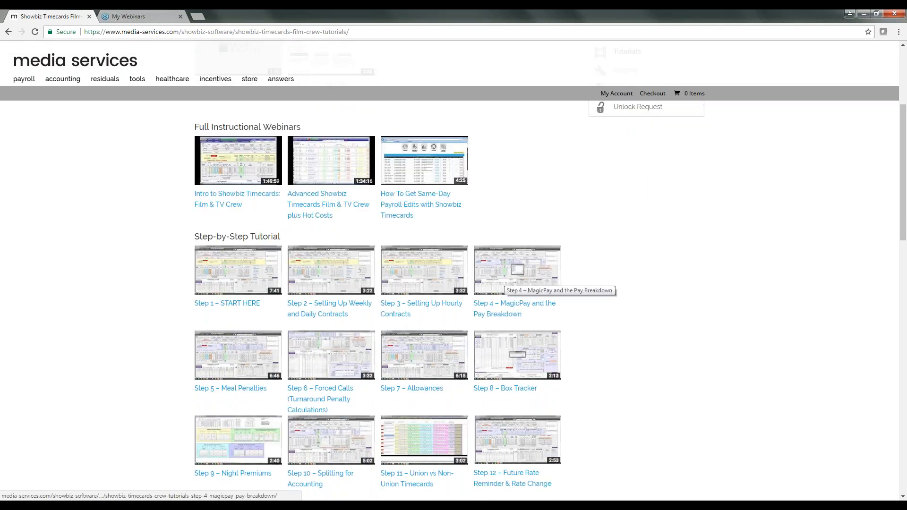
pyautogui.scroll(-4, 519, 319)
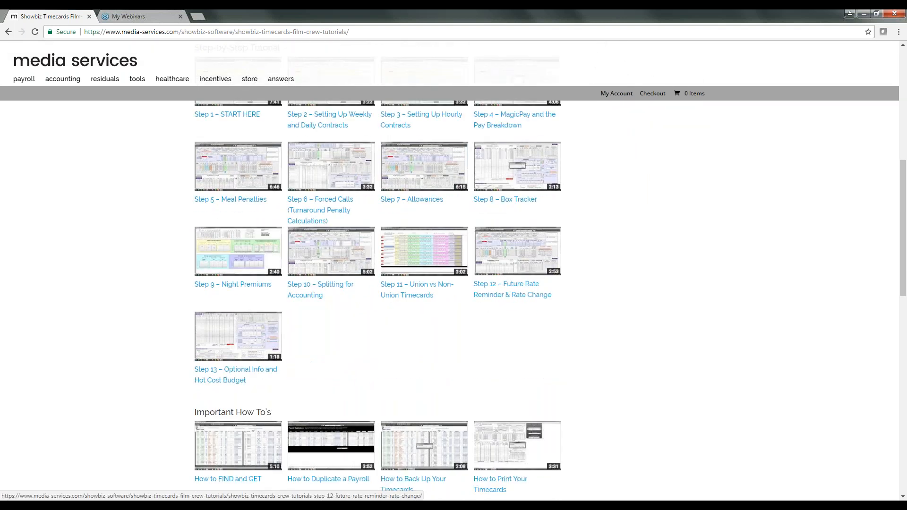
pyautogui.scroll(-2, 519, 321)
pyautogui.scroll(2, 514, 308)
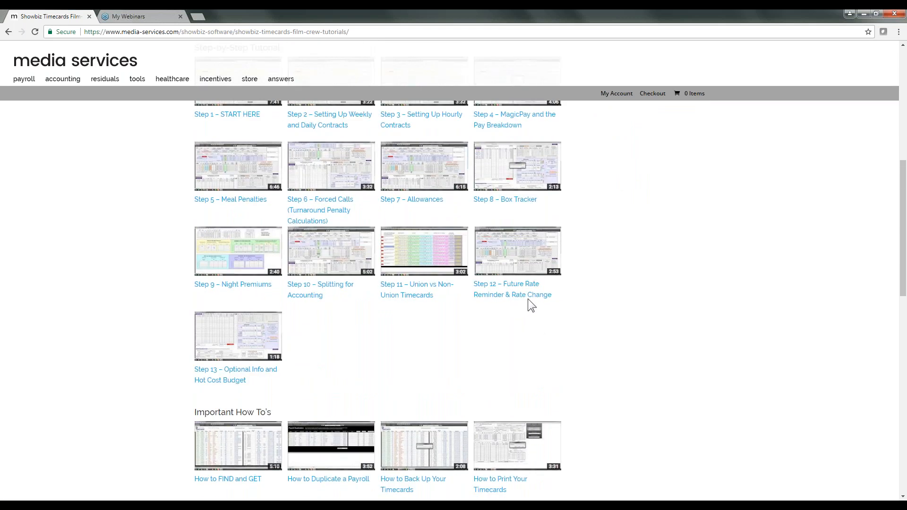
pyautogui.scroll(8, 588, 267)
pyautogui.scroll(-1, 588, 267)
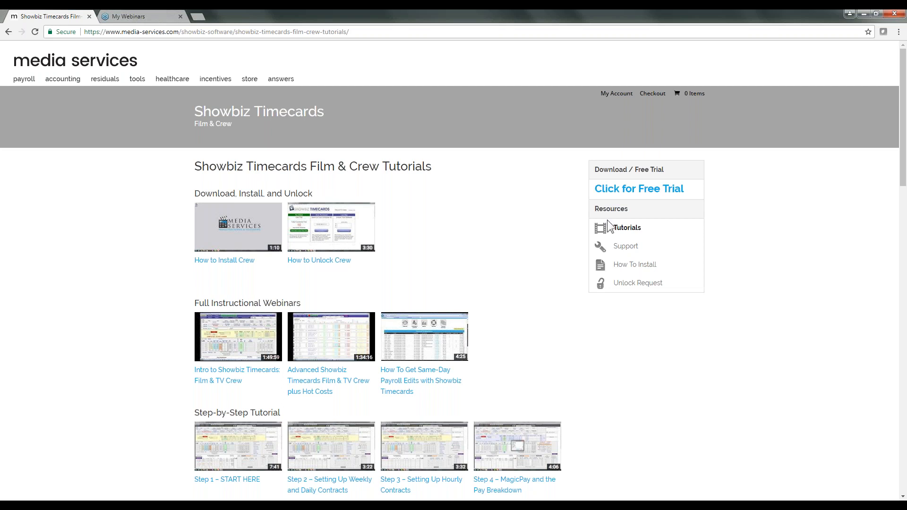
# Step: Open Support from the Resources sidebar, then bring up the FileMaker Showbiz crew cards window
pyautogui.click(622, 250)
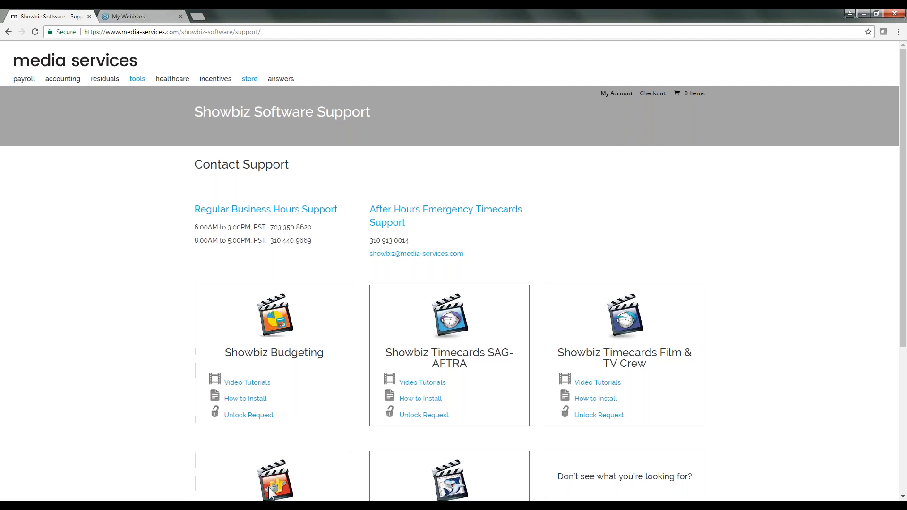
pyautogui.click(449, 506)
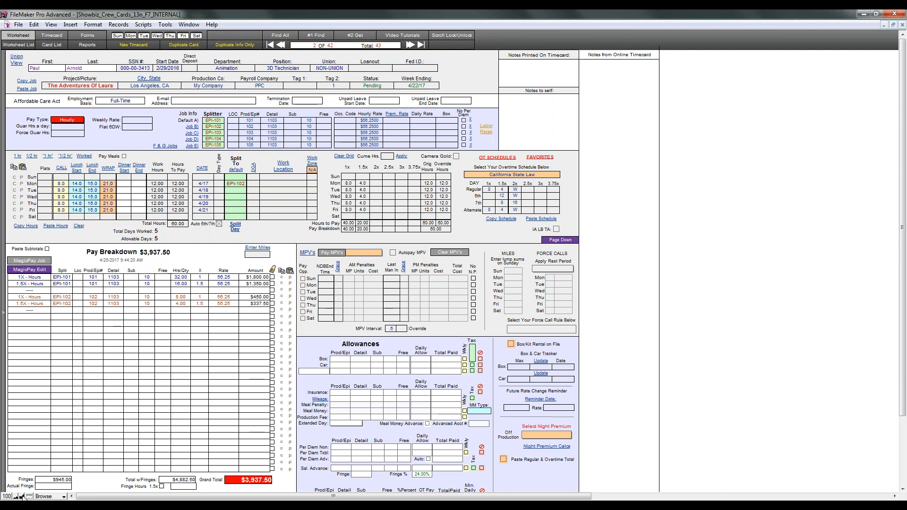
# Step: Zoom the worksheet layout to 150% and check the View menu for zoom settings
pyautogui.click(21, 496)
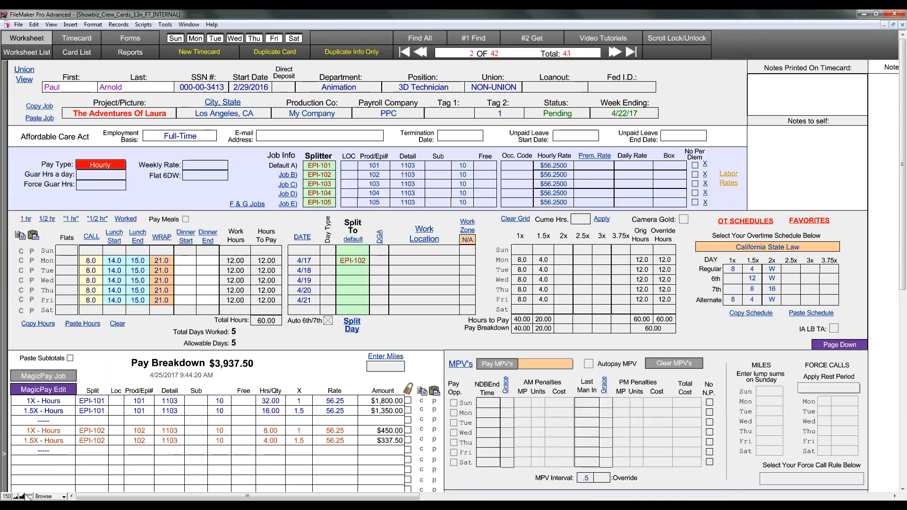
pyautogui.click(16, 497)
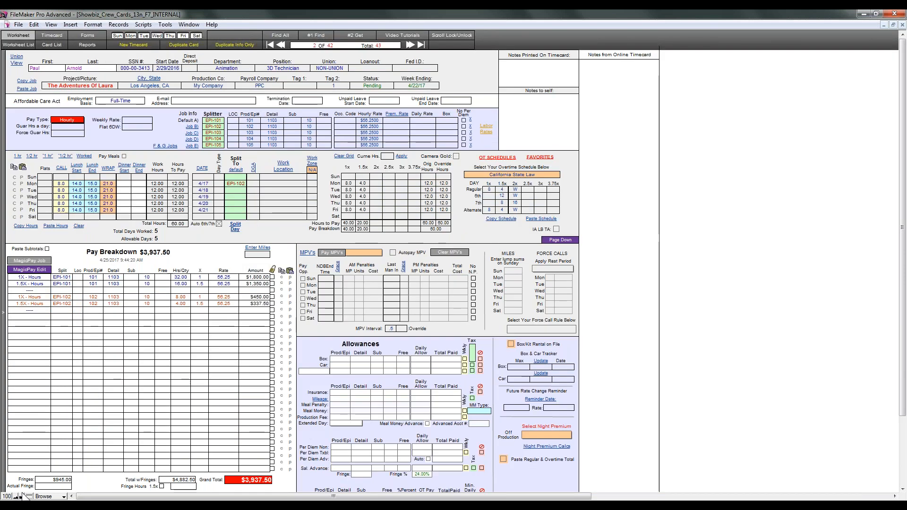
pyautogui.click(21, 496)
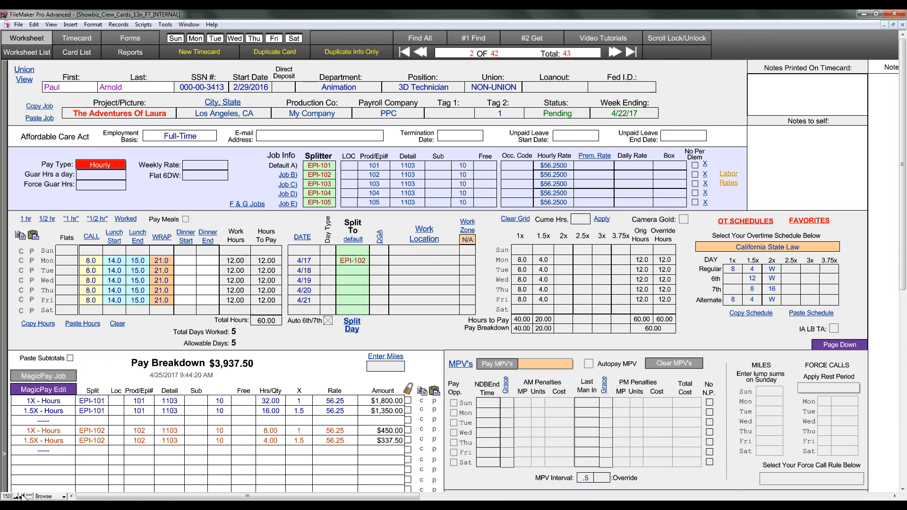
pyautogui.click(51, 24)
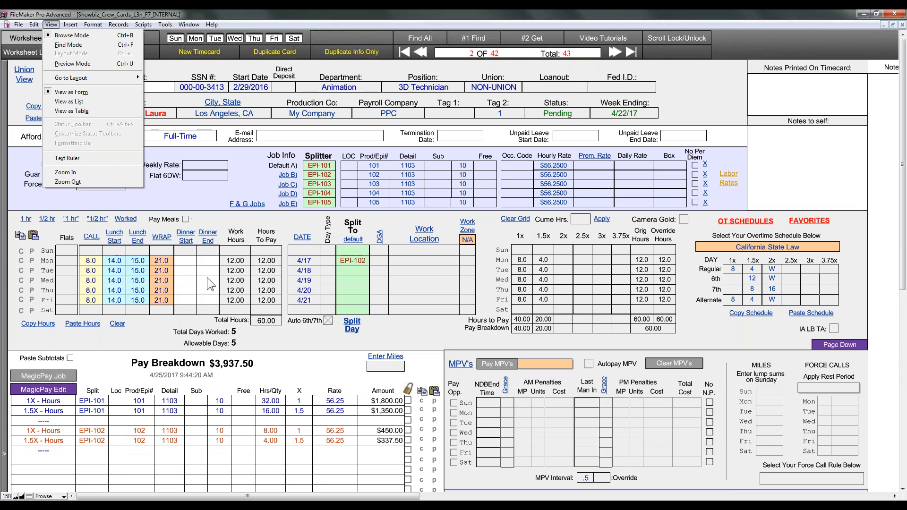
# Step: Dismiss the View menu and toggle zoom between 100% and 150%, ending at 100%
pyautogui.click(267, 331)
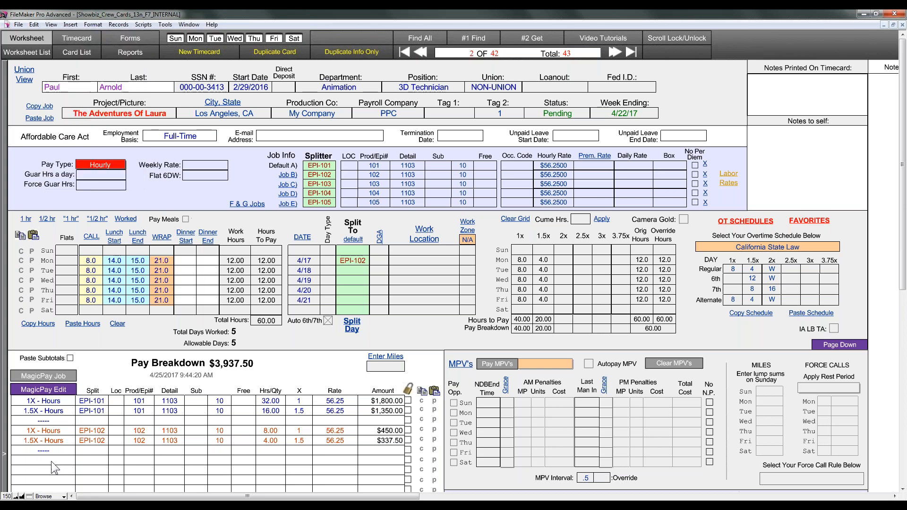
pyautogui.click(17, 496)
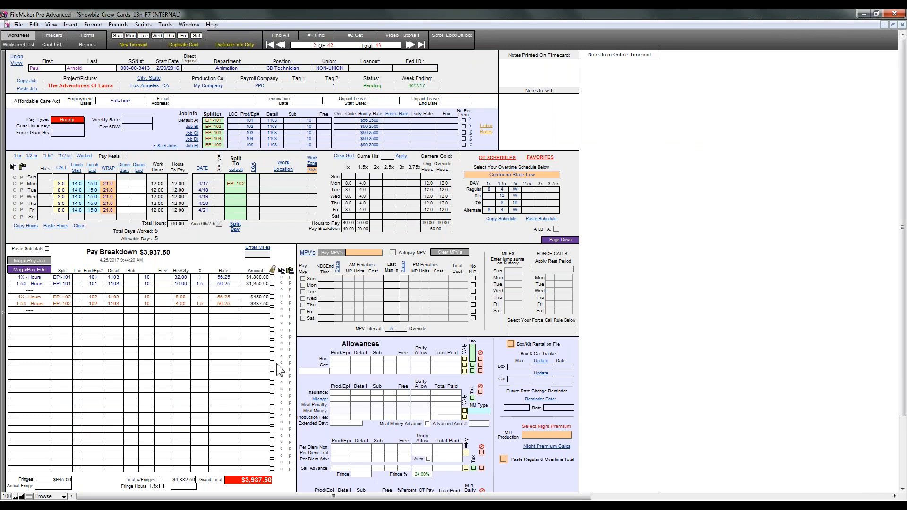
pyautogui.click(18, 497)
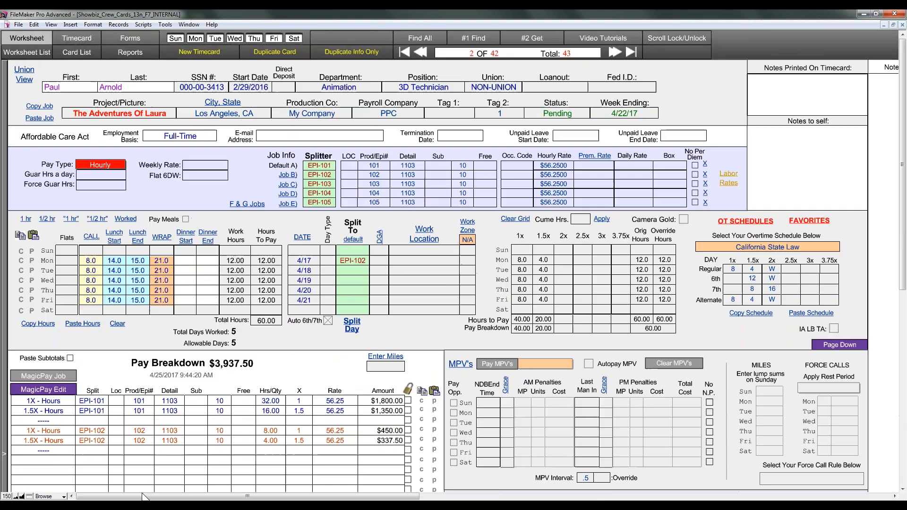
pyautogui.click(16, 496)
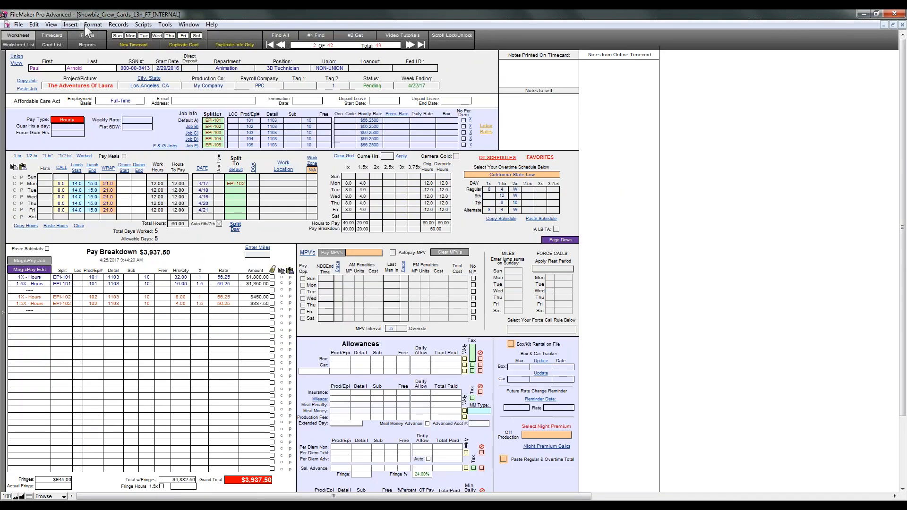
# Step: Enable 'Enlarge window contents to improve readability' in Preferences and apply it
pyautogui.click(35, 26)
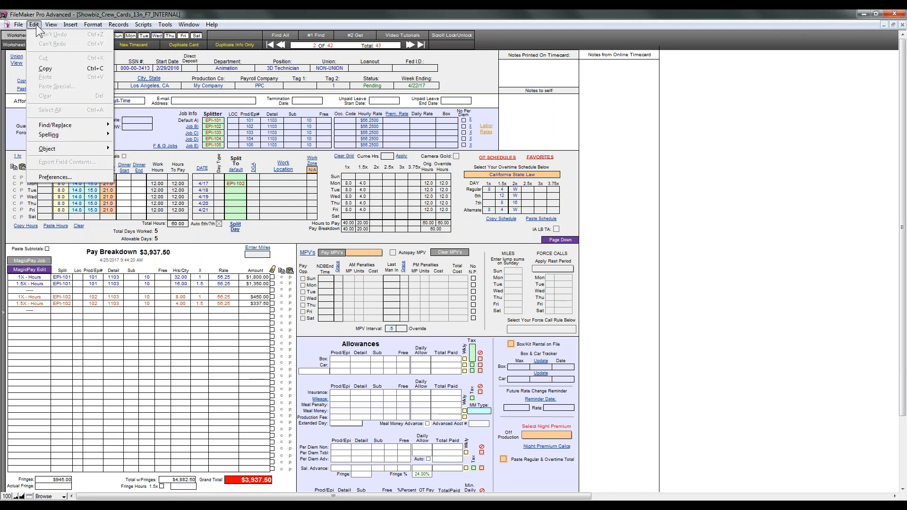
pyautogui.moveTo(48, 27)
pyautogui.click(55, 178)
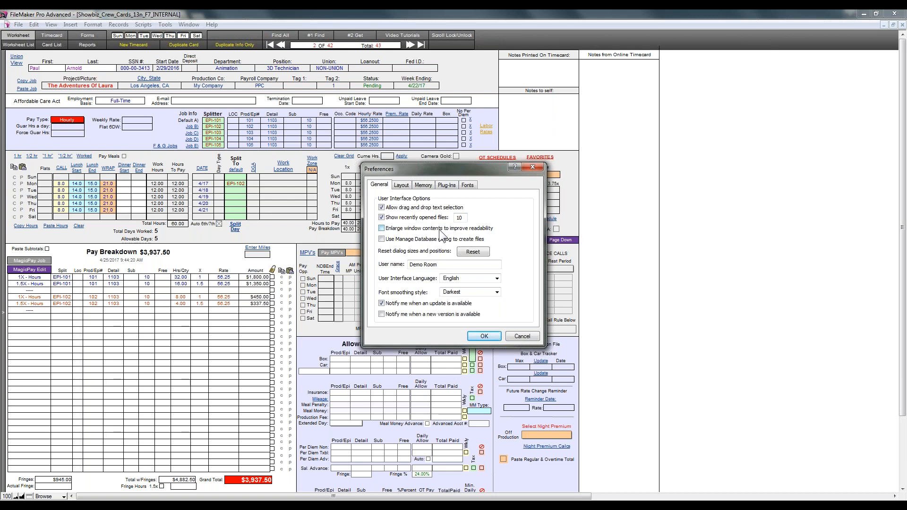
pyautogui.click(382, 229)
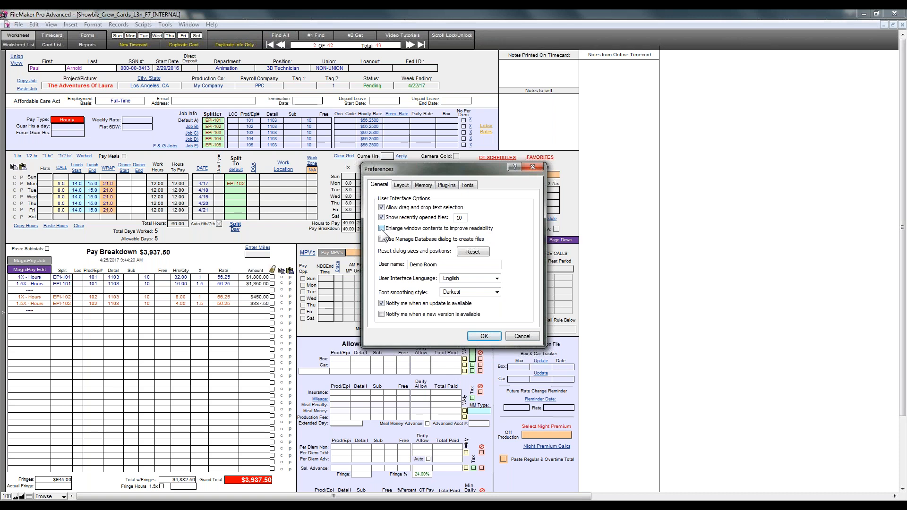
pyautogui.click(478, 336)
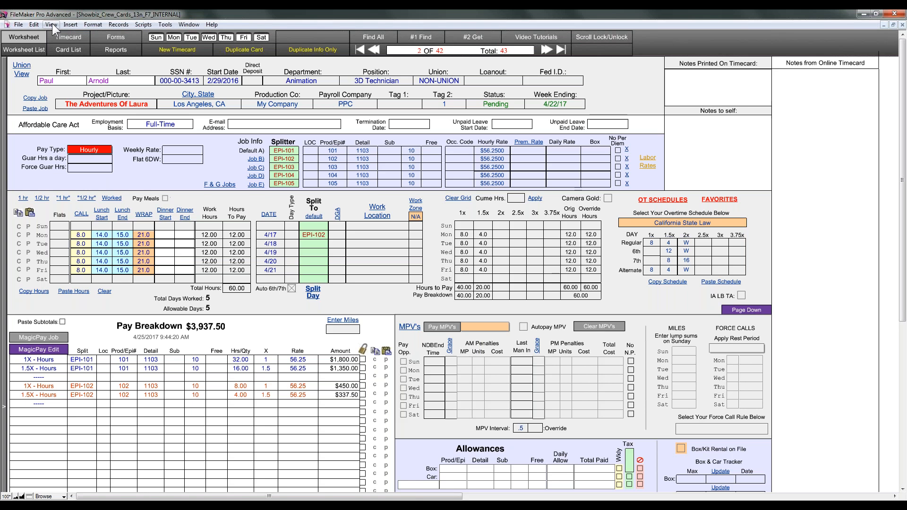
# Step: Reopen Preferences to confirm the enlarge setting is on, then close it
pyautogui.click(35, 24)
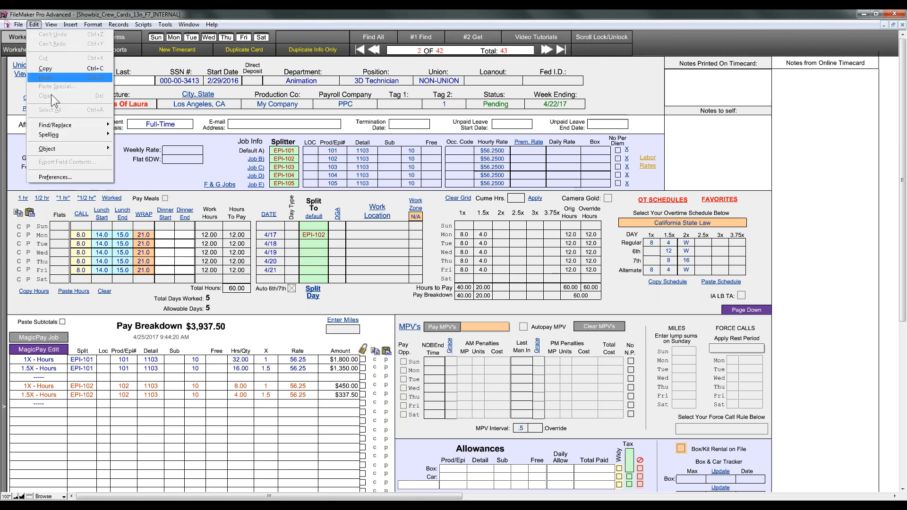
pyautogui.click(65, 177)
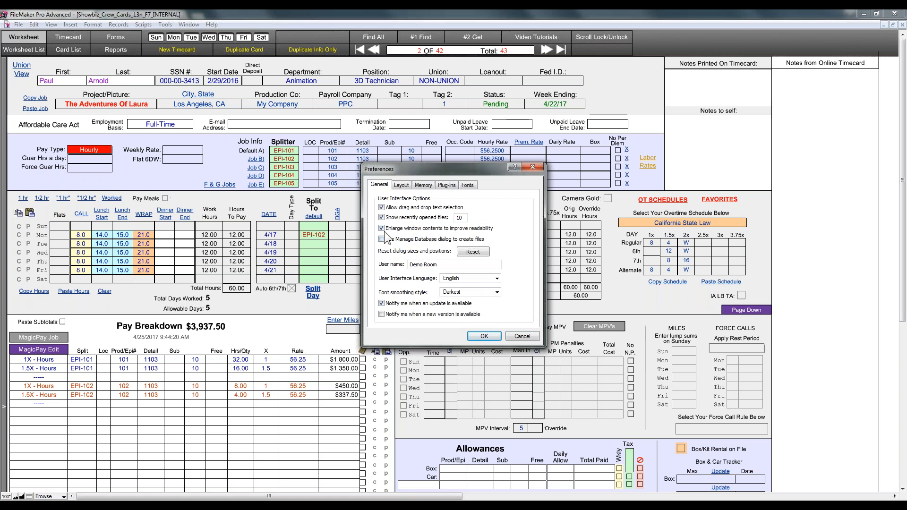
pyautogui.click(484, 334)
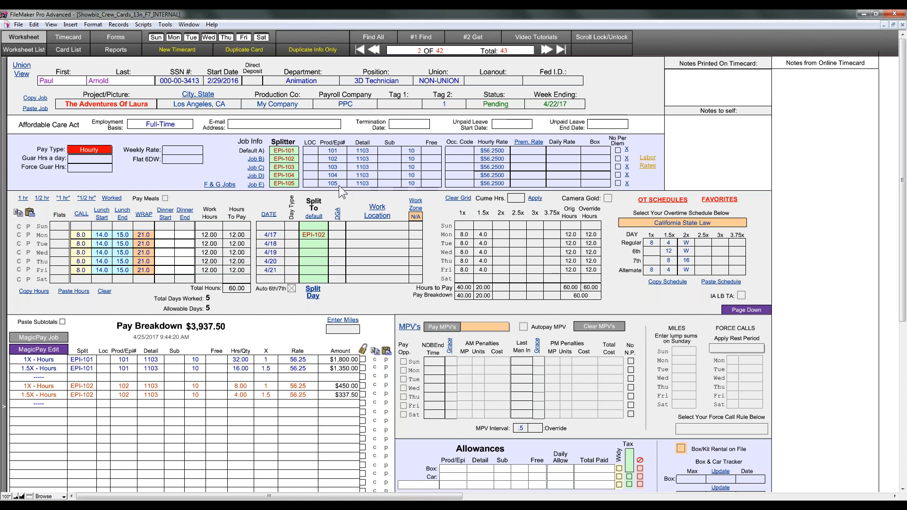
# Step: Enter LOC codes 01, 02, 03, 04 and 05 for jobs A through E
pyautogui.click(308, 151)
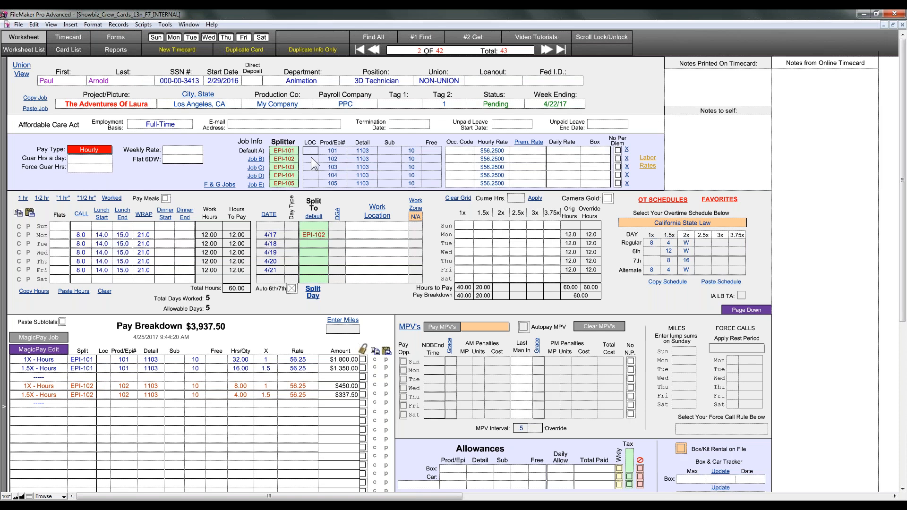
pyautogui.write('01')
pyautogui.click(307, 158)
pyautogui.write('02')
pyautogui.click(311, 167)
pyautogui.write('0.3')
pyautogui.click(311, 177)
pyautogui.write('04')
pyautogui.press('Tab')
pyautogui.write('05')
# Step: Commit the LOC codes and choose to change the Prod/Epi# job header
pyautogui.click(340, 195)
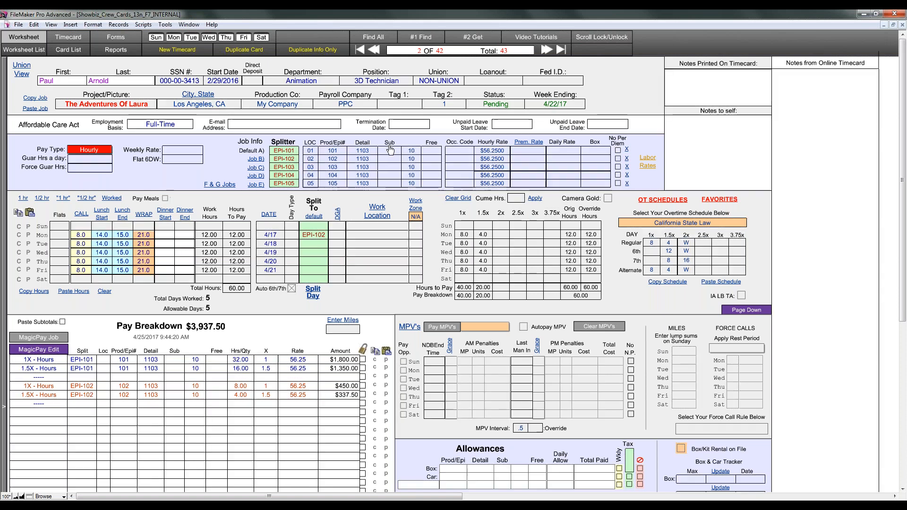
pyautogui.click(389, 142)
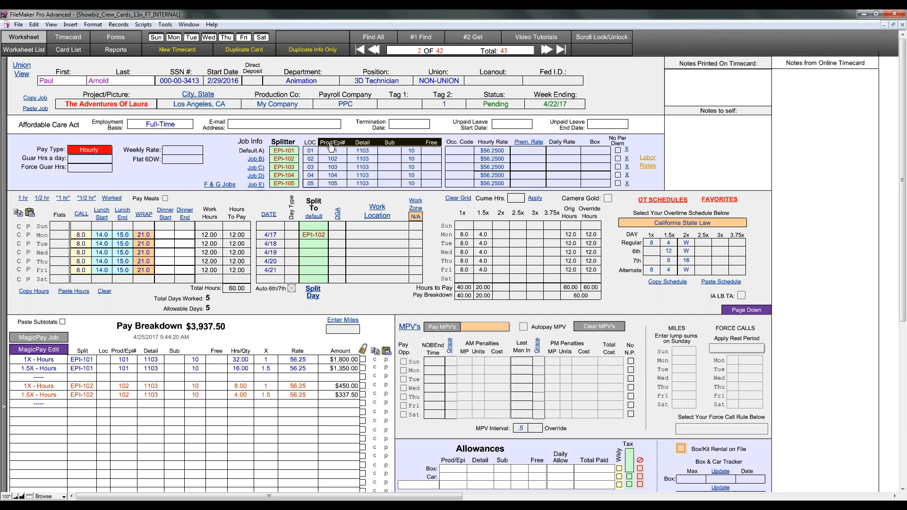
pyautogui.click(331, 148)
# Step: On the Forms page, trim the Prod/Epi# account header down to Prod
pyautogui.click(468, 274)
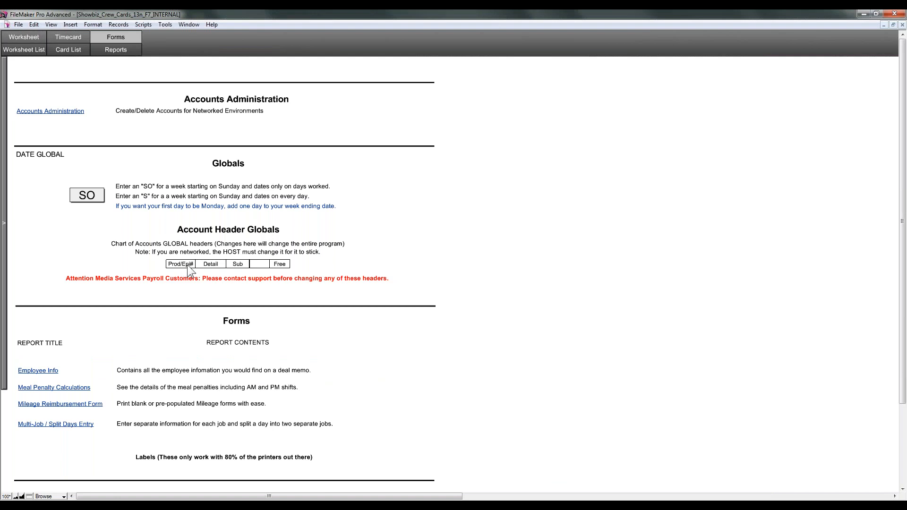
pyautogui.click(180, 264)
pyautogui.moveTo(181, 264); pyautogui.dragTo(144, 267)
pyautogui.press('BackSpace')
# Step: Enter Set after the Sub header and rework the fourth and fifth headers, typing FF2
pyautogui.click(217, 265)
pyautogui.press('Tab')
pyautogui.press('Tab')
pyautogui.write('Set')
pyautogui.click(281, 264)
pyautogui.click(263, 265)
pyautogui.click(247, 265)
pyautogui.click(260, 268)
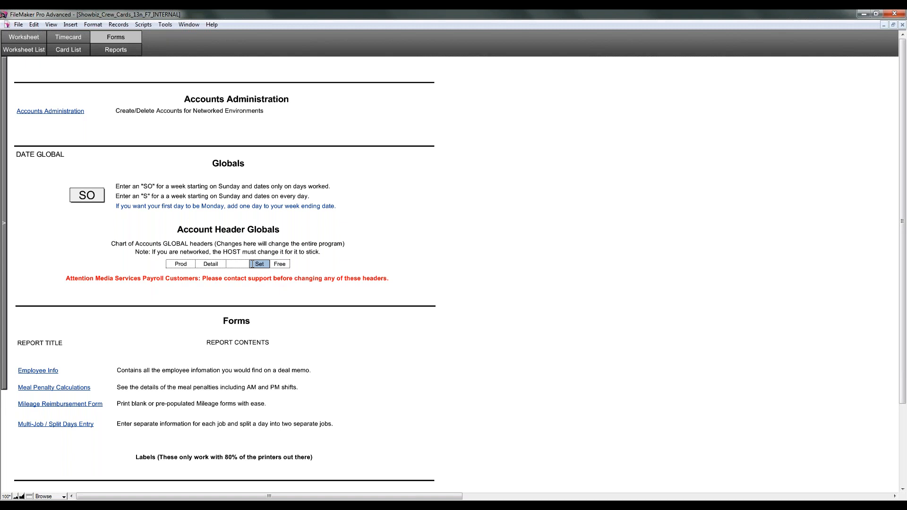
pyautogui.moveTo(258, 266); pyautogui.dragTo(230, 266)
pyautogui.click(263, 266)
pyautogui.doubleClick(266, 264)
pyautogui.click(288, 263)
pyautogui.press('BackSpace')
pyautogui.press('BackSpace')
pyautogui.press('BackSpace')
pyautogui.press('BackSpace')
pyautogui.write('FF2')
# Step: Clear the FF entries and retype the last three headers as Sub, Set and Free
pyautogui.press('BackSpace')
pyautogui.press('BackSpace')
pyautogui.press('BackSpace')
pyautogui.click(266, 264)
pyautogui.press('BackSpace')
pyautogui.press('BackSpace')
pyautogui.press('BackSpace')
pyautogui.doubleClick(238, 263)
pyautogui.press('BackSpace')
pyautogui.write('Sub')
pyautogui.press('Tab')
pyautogui.write('Set')
pyautogui.press('Tab')
pyautogui.write('Free')
# Step: Commit the header edits and return to the Worksheet timecard layout
pyautogui.click(333, 263)
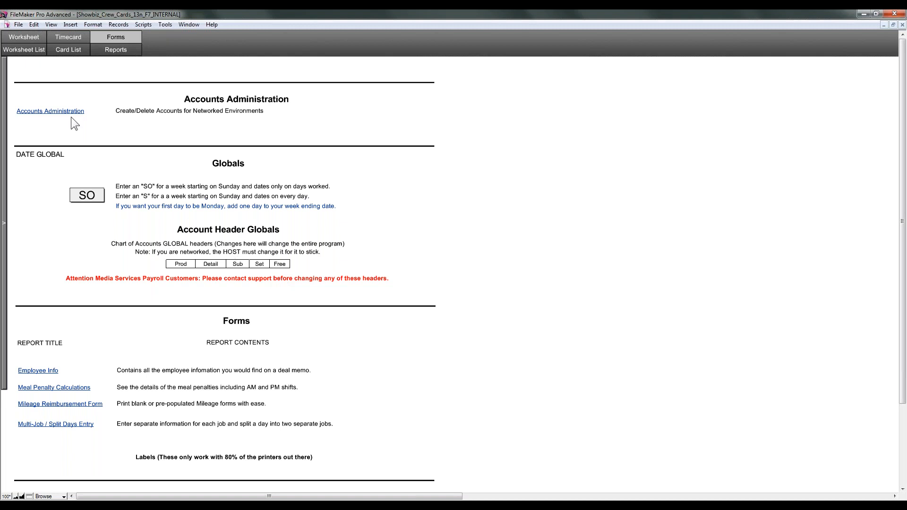
pyautogui.click(29, 40)
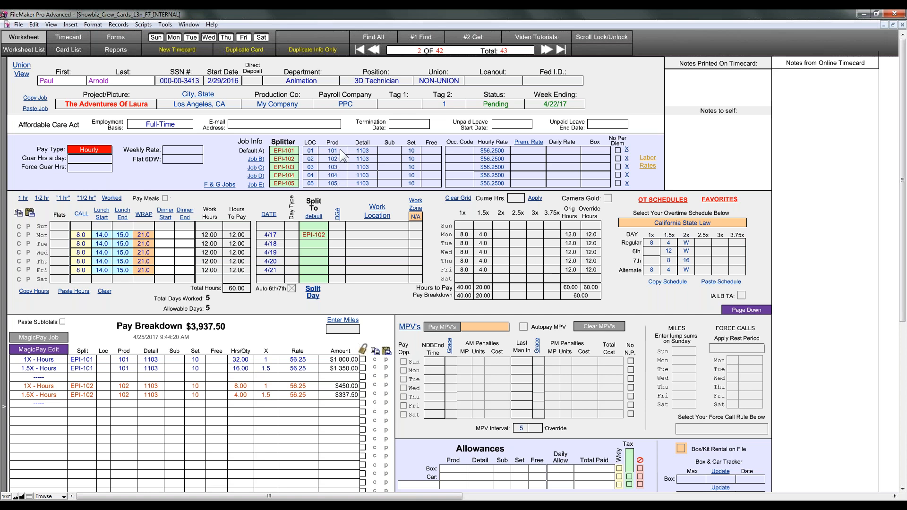
# Step: Shorten the splitter codes for jobs A, B and C to EPI-1, EPI-2 and EPI-3
pyautogui.click(296, 151)
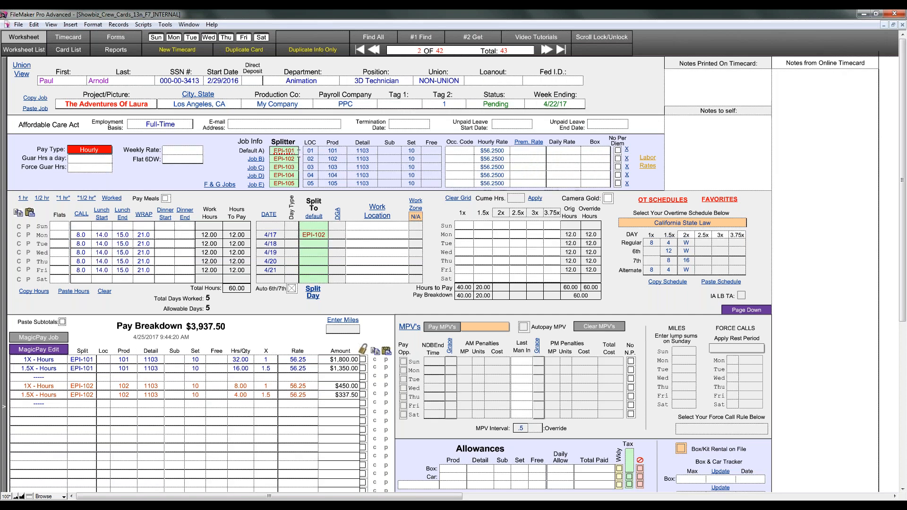
pyautogui.press('BackSpace')
pyautogui.press('BackSpace')
pyautogui.press('Tab')
pyautogui.click(295, 157)
pyautogui.press('BackSpace')
pyautogui.press('BackSpace')
pyautogui.write('2')
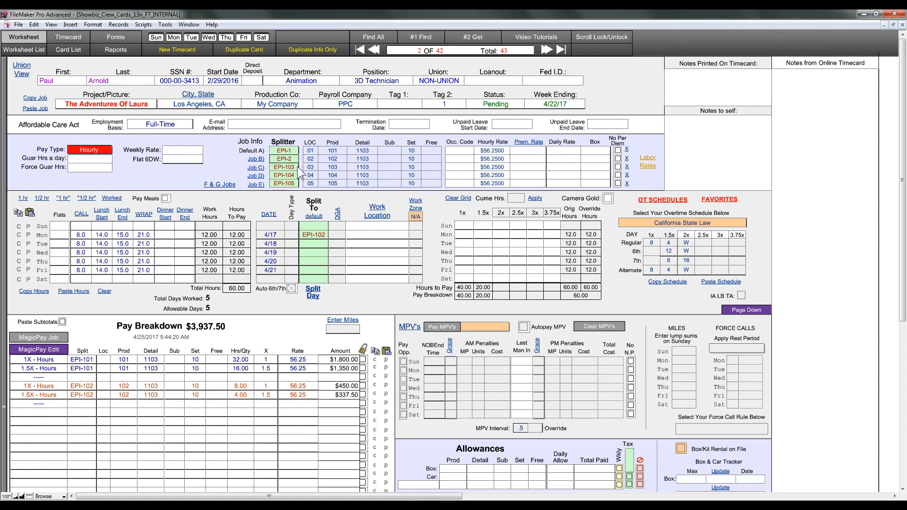
pyautogui.press('Tab')
pyautogui.press('BackSpace')
pyautogui.press('BackSpace')
pyautogui.press('BackSpace')
pyautogui.write('3')
pyautogui.press('Tab')
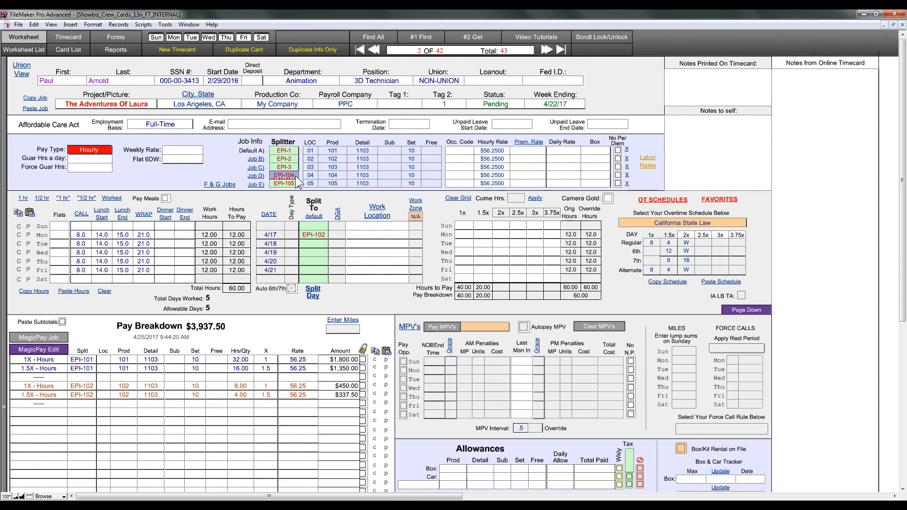
# Step: Shorten jobs D and E to EPI-4 and EPI-5 and commit the record
pyautogui.click(294, 175)
pyautogui.press('BackSpace')
pyautogui.press('BackSpace')
pyautogui.press('BackSpace')
pyautogui.write('4')
pyautogui.click(294, 181)
pyautogui.press('BackSpace')
pyautogui.press('BackSpace')
pyautogui.press('BackSpace')
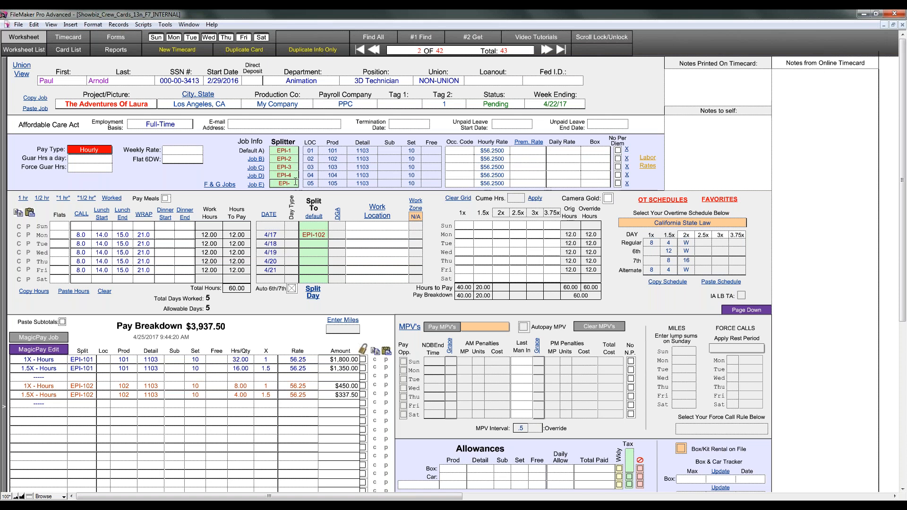
pyautogui.write('5')
pyautogui.click(253, 199)
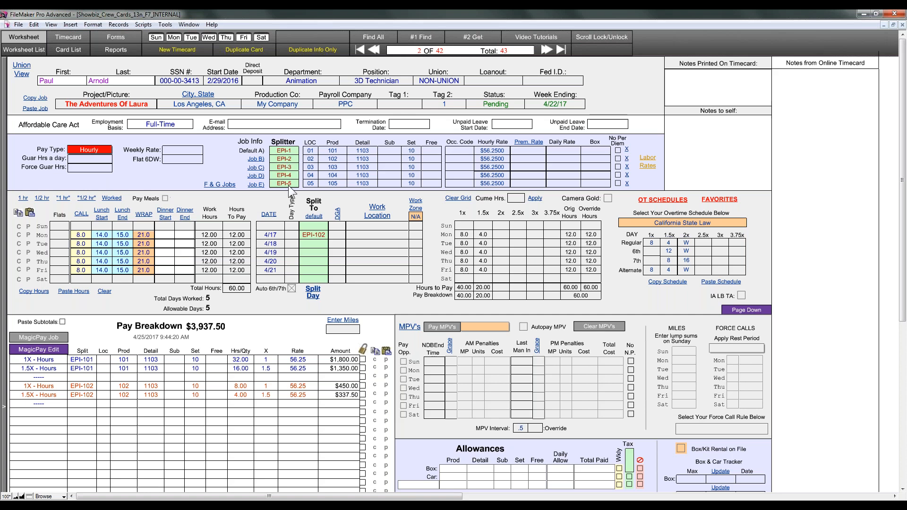
# Step: Replace Monday's EPI-102 split, then assign EPI-1 through EPI-5 to Monday through Friday
pyautogui.click(310, 237)
pyautogui.press('BackSpace')
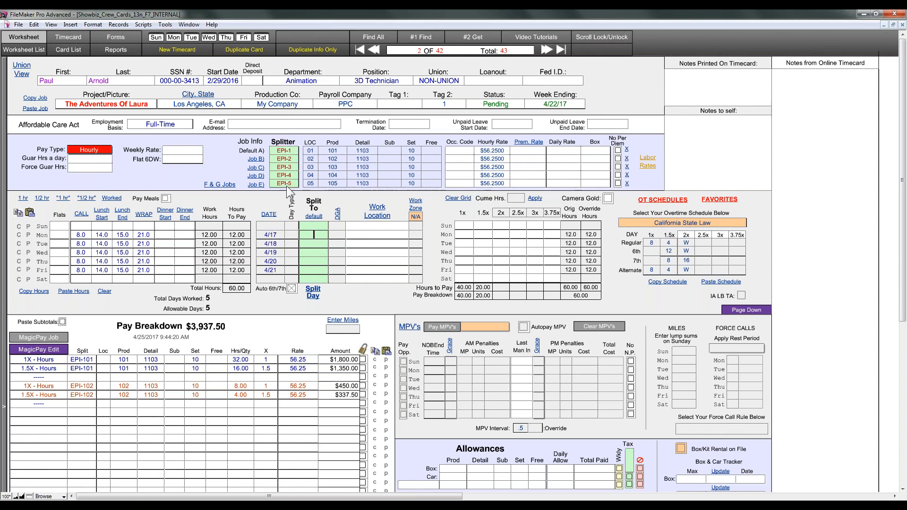
pyautogui.click(284, 151)
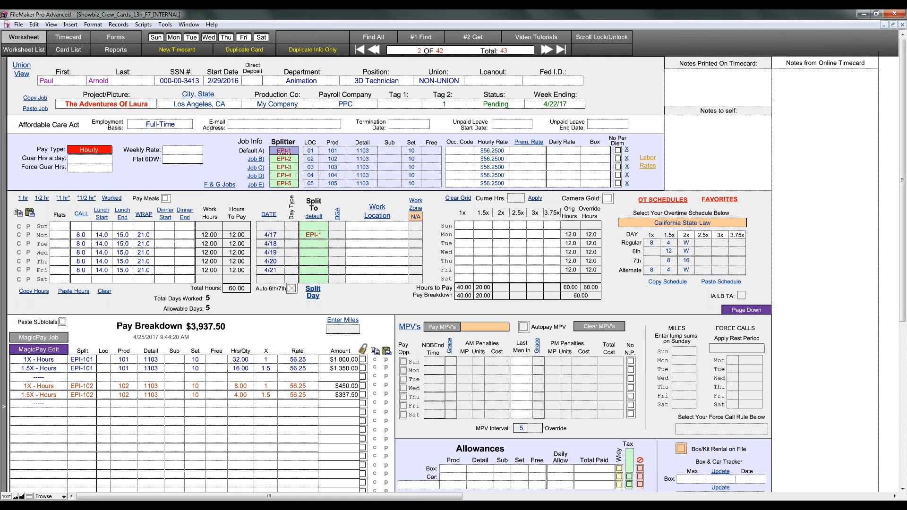
pyautogui.click(282, 159)
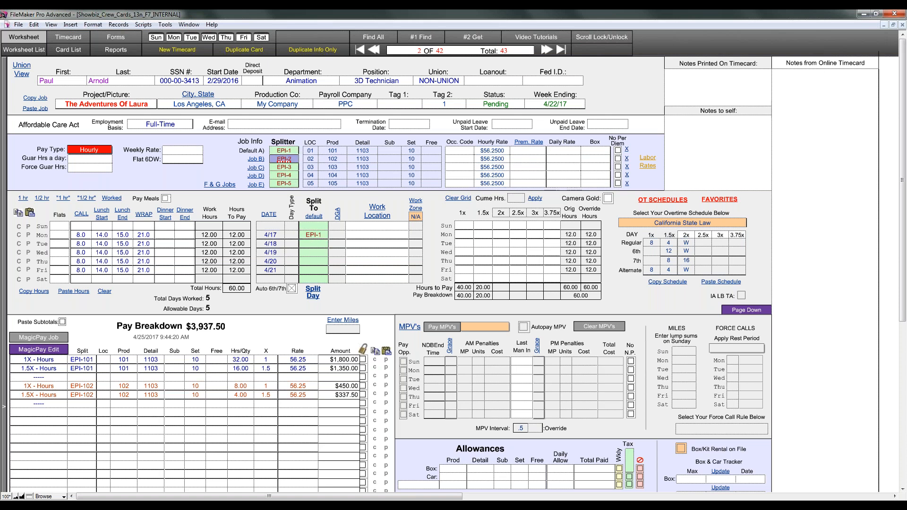
pyautogui.click(286, 167)
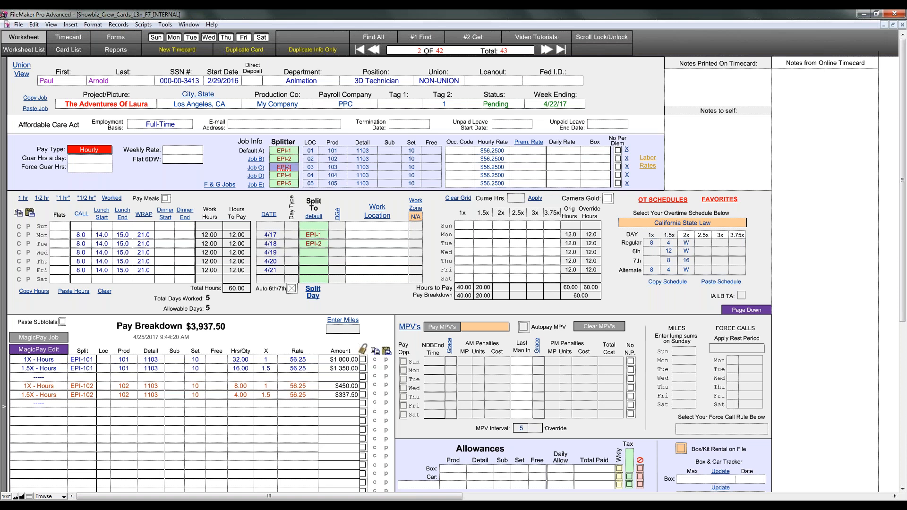
pyautogui.click(313, 252)
pyautogui.click(284, 175)
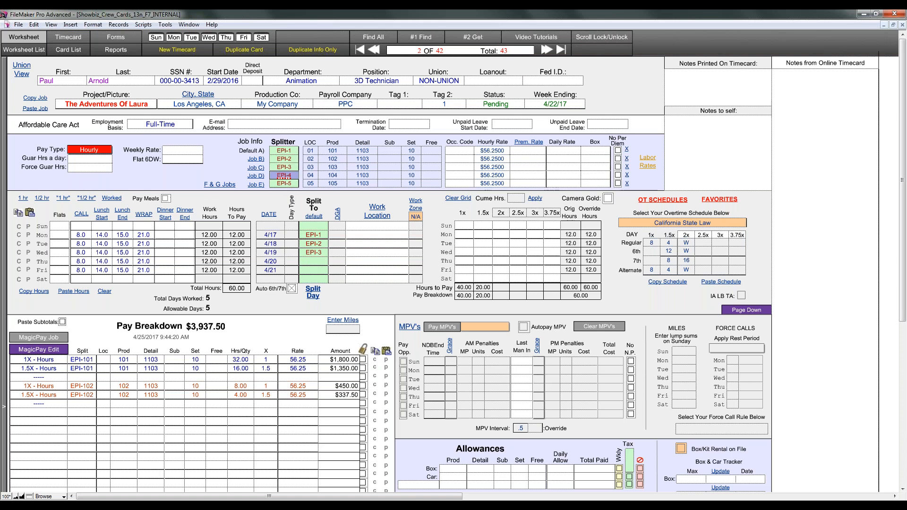
pyautogui.moveTo(284, 175); pyautogui.dragTo(310, 261)
pyautogui.moveTo(287, 182); pyautogui.dragTo(314, 273)
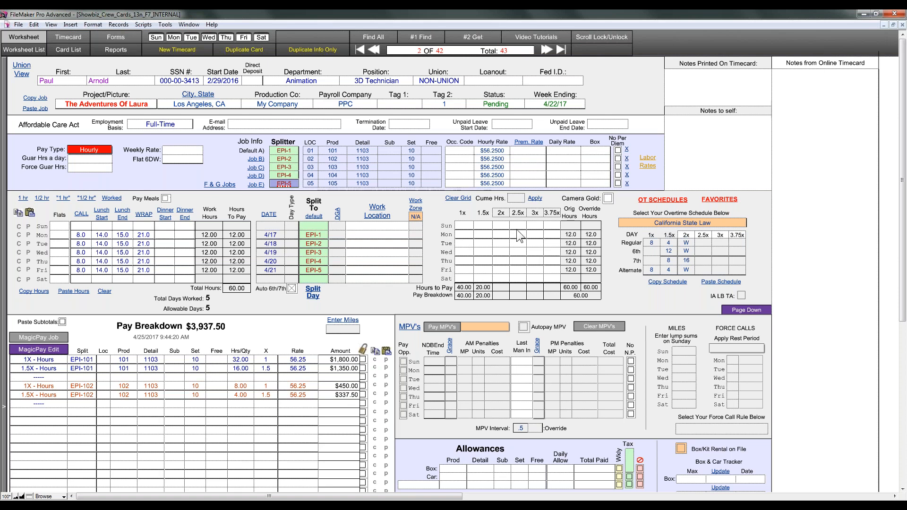
# Step: Run MagicPay Job and scroll down to review EPI-1 to EPI-5 at 8.00 and 4.00 hours
pyautogui.click(55, 339)
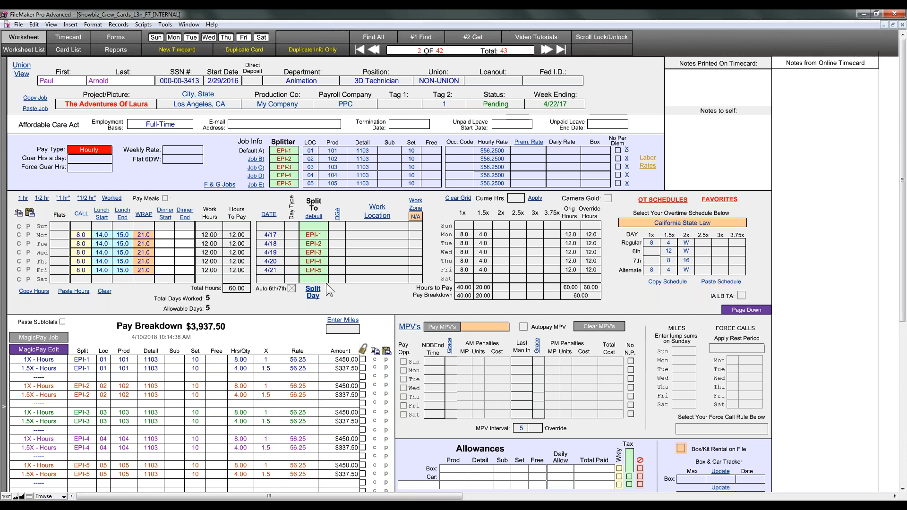
pyautogui.moveTo(903, 181); pyautogui.dragTo(898, 235)
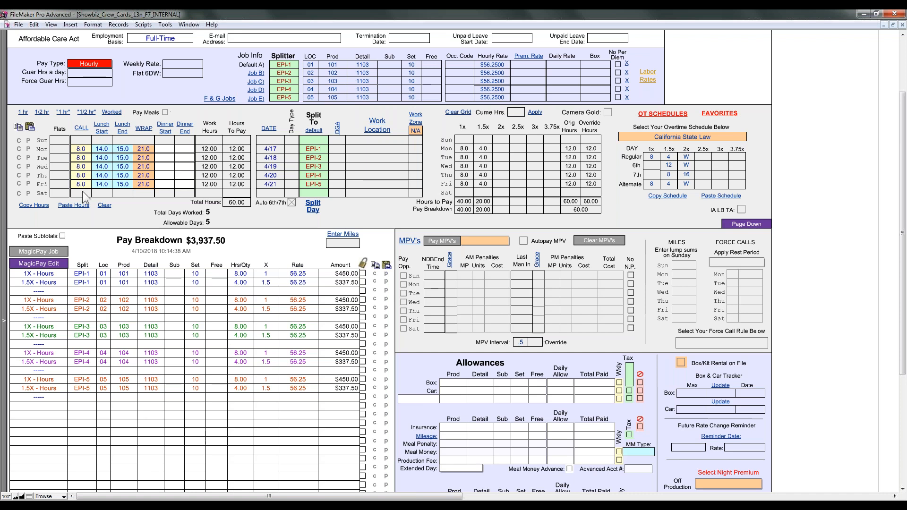
# Step: Enter wrap times 25.5 for Friday, 20.1 for Thursday and 18.3 for Tuesday, then commit
pyautogui.click(144, 184)
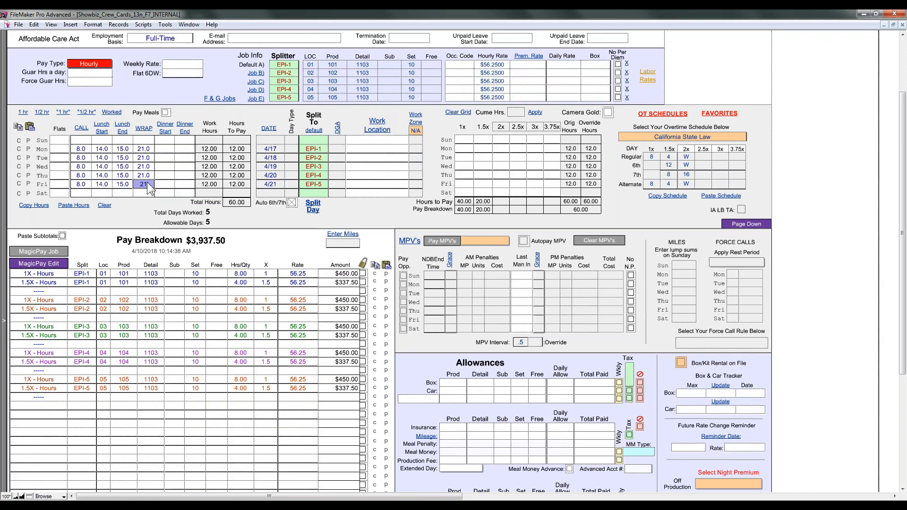
pyautogui.write('25')
pyautogui.click(144, 177)
pyautogui.write('20.1')
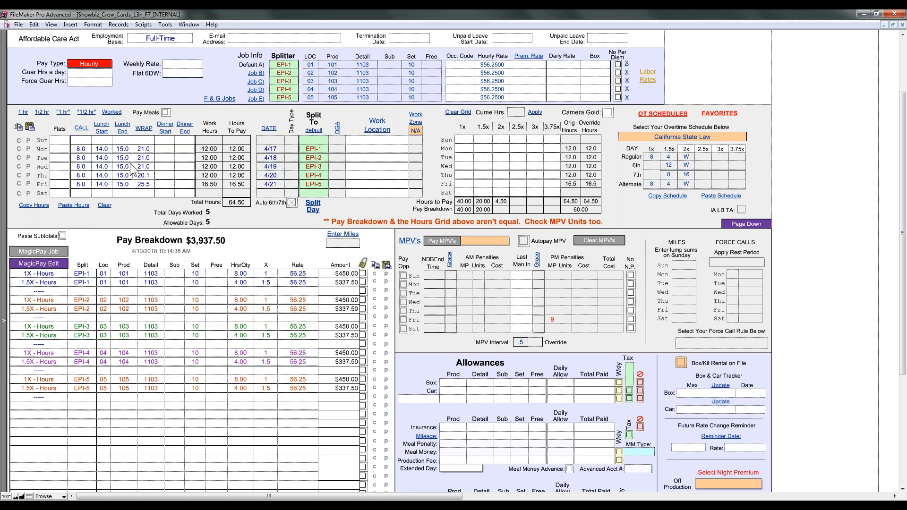
pyautogui.click(142, 159)
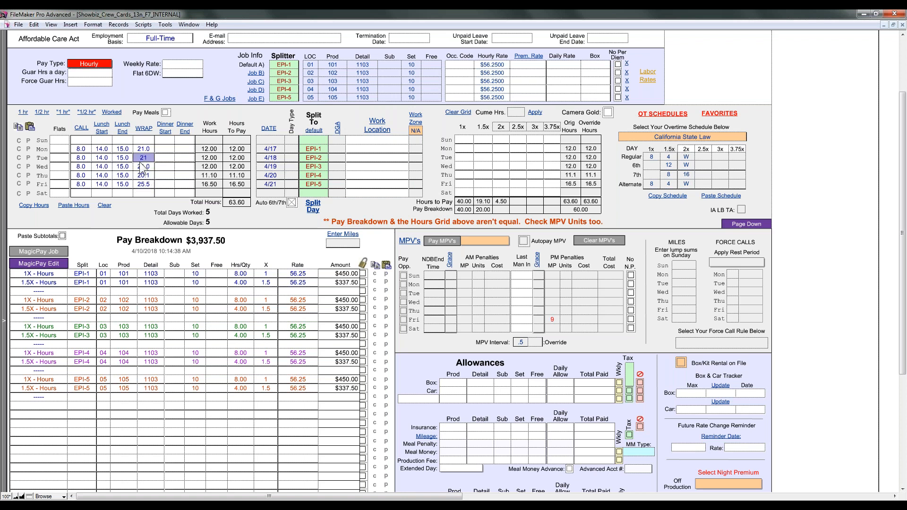
pyautogui.write('18.3')
pyautogui.click(143, 166)
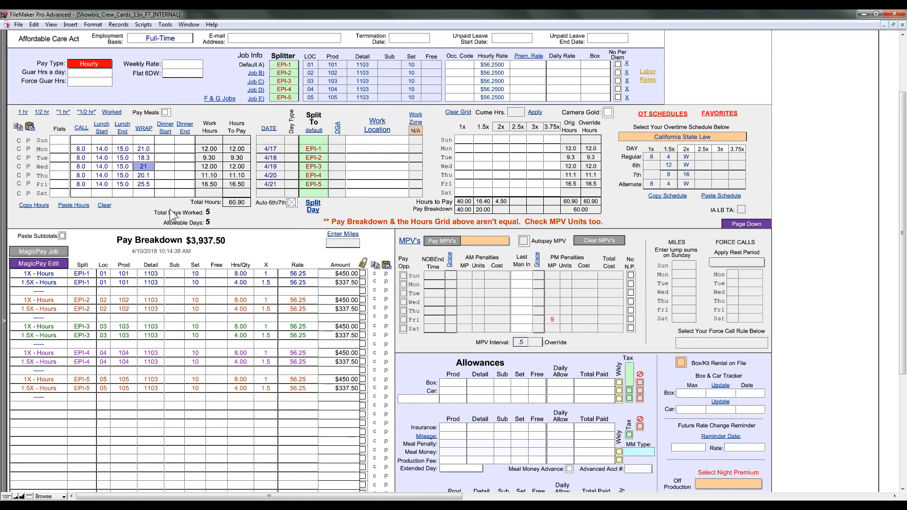
pyautogui.click(219, 218)
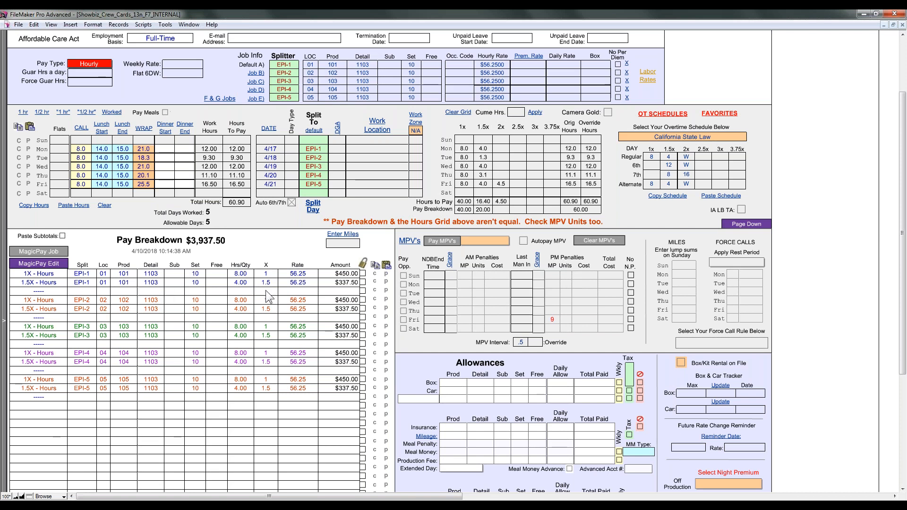
# Step: Pay meal penalties on the Non-Union schedule and rebuild the pay breakdown to $4,196.25
pyautogui.click(477, 242)
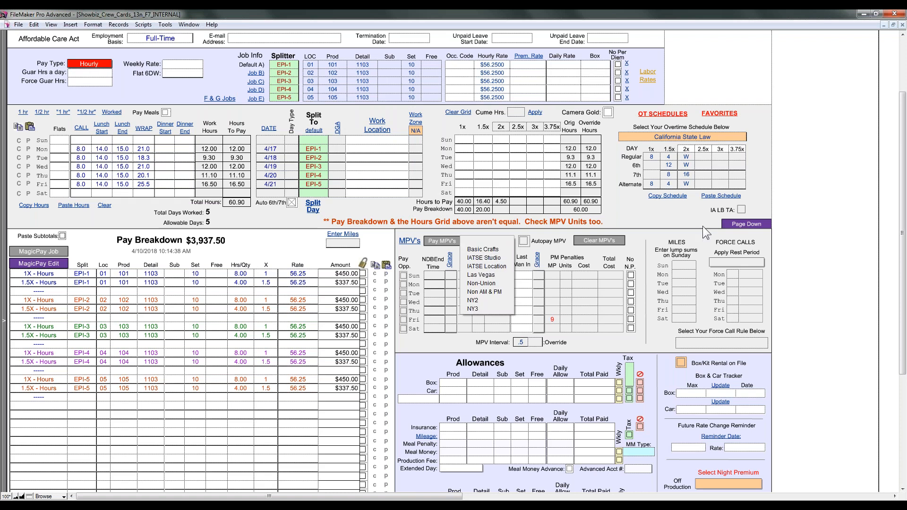
pyautogui.moveTo(902, 189); pyautogui.dragTo(898, 138)
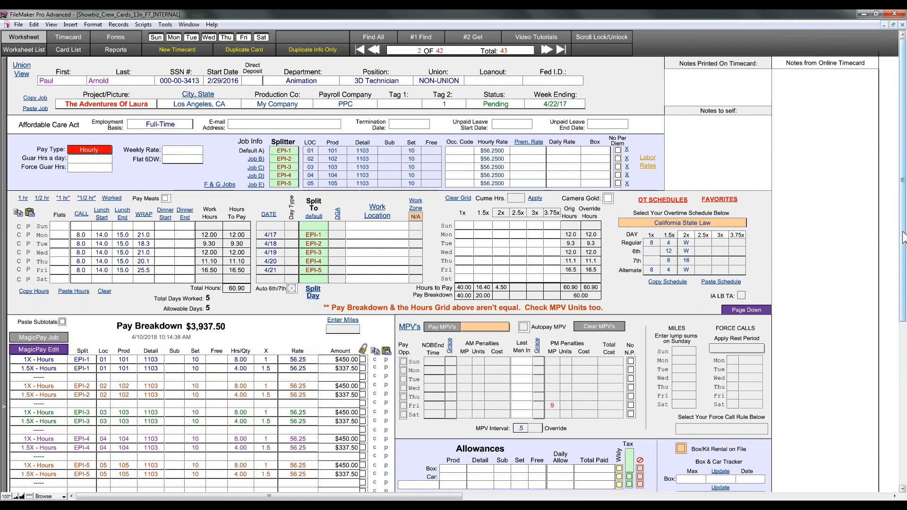
pyautogui.moveTo(902, 238); pyautogui.dragTo(895, 293)
pyautogui.click(486, 235)
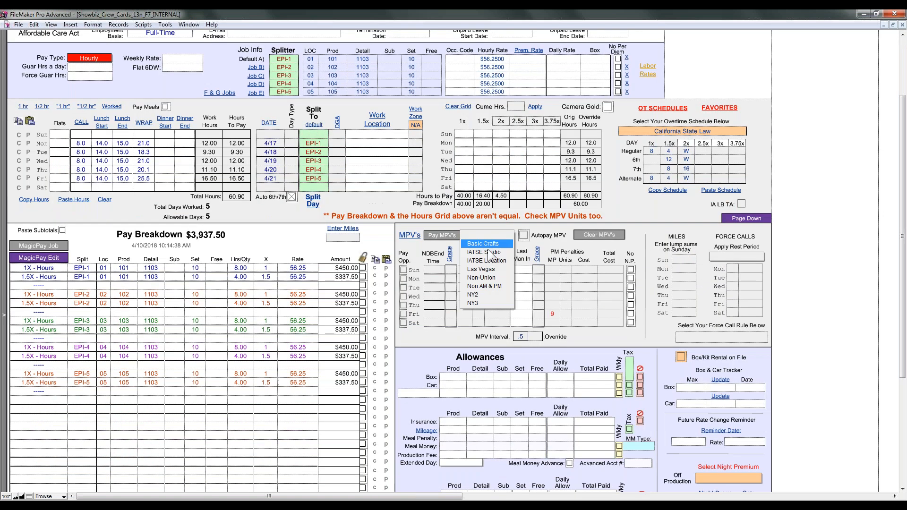
pyautogui.click(497, 277)
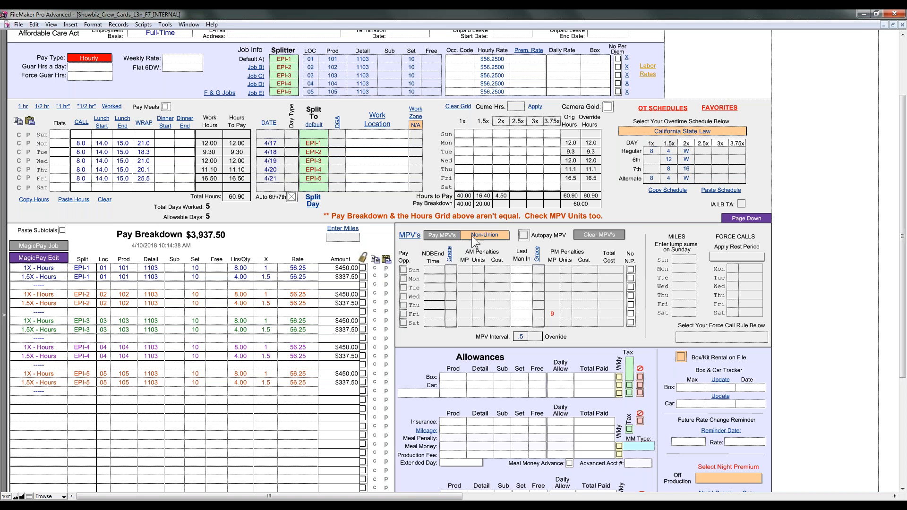
pyautogui.click(446, 240)
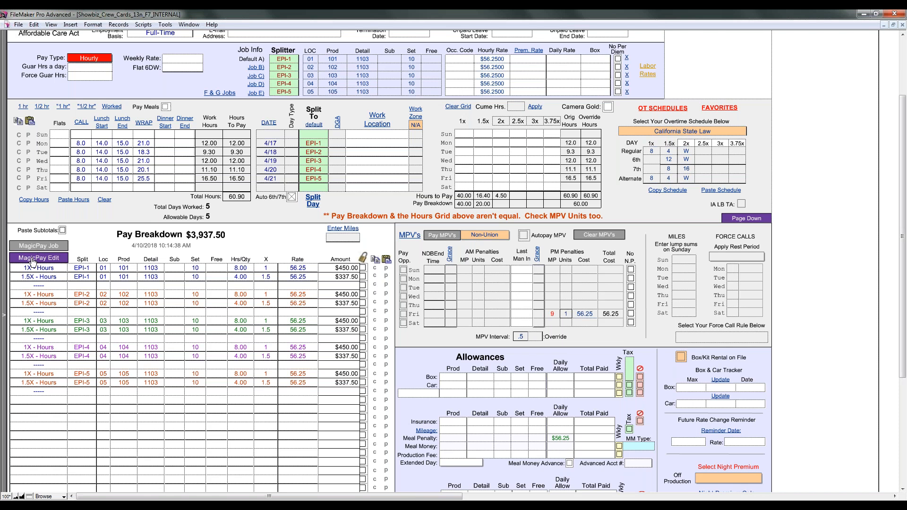
pyautogui.click(58, 260)
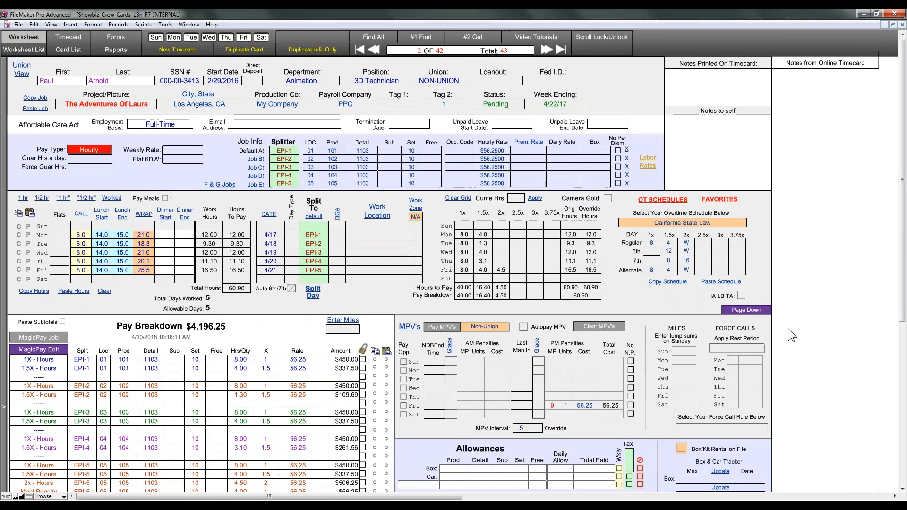
pyautogui.moveTo(903, 244); pyautogui.dragTo(901, 314)
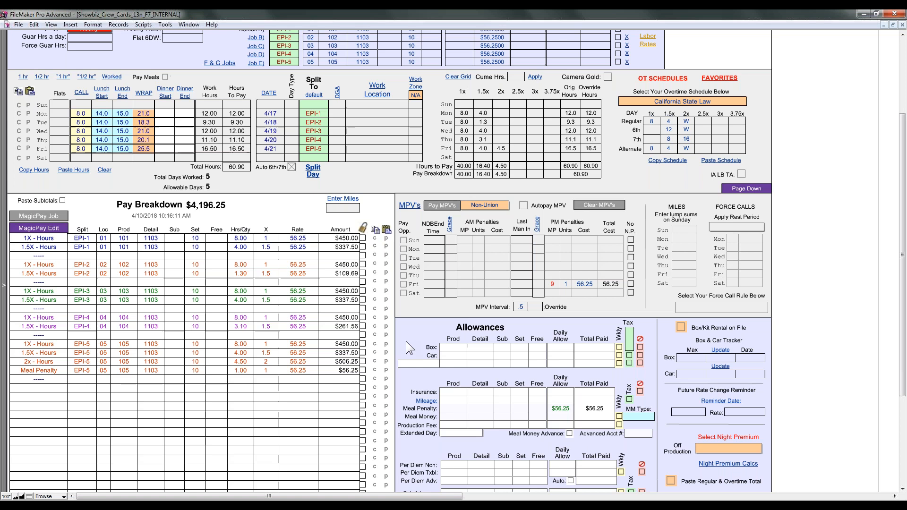
pyautogui.scroll(5, 851, 244)
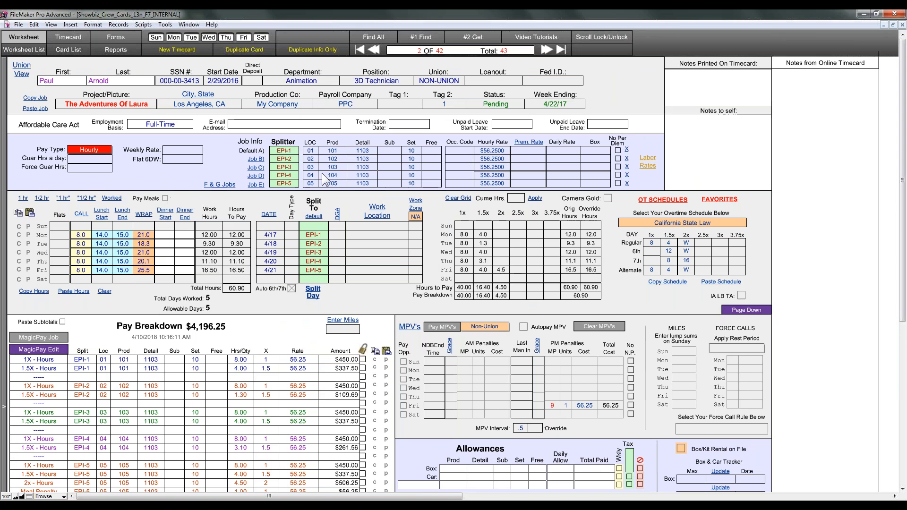
# Step: Delete the Split To jobs from Monday through Friday and commit
pyautogui.click(312, 234)
pyautogui.press('Delete')
pyautogui.click(313, 244)
pyautogui.press('Delete')
pyautogui.click(316, 253)
pyautogui.press('Delete')
pyautogui.click(318, 262)
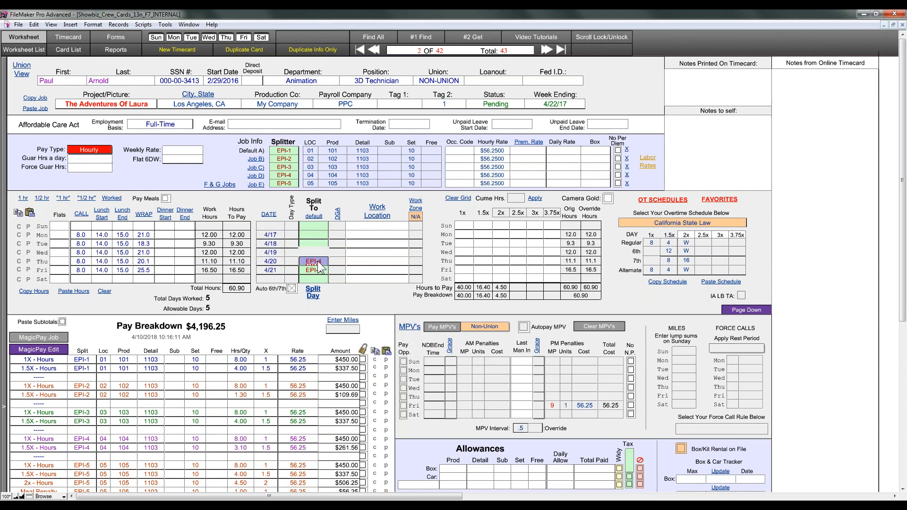
pyautogui.press('Delete')
pyautogui.click(350, 302)
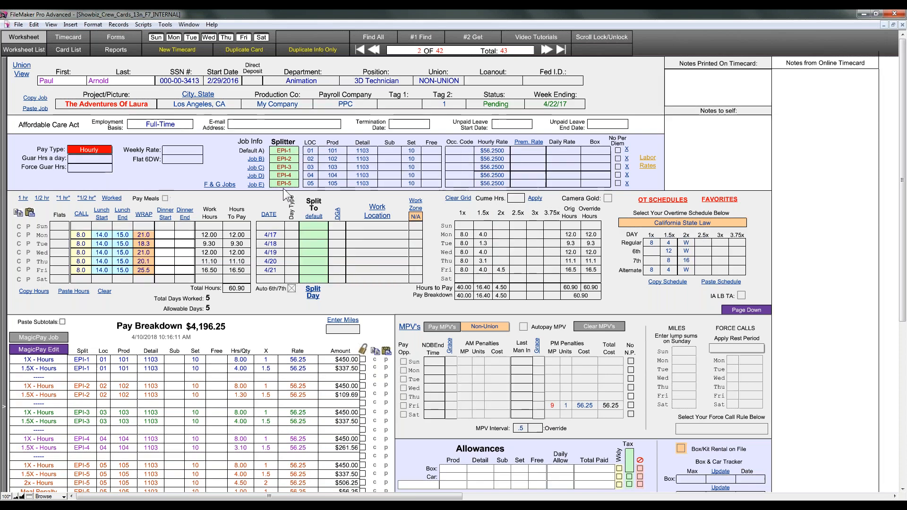
# Step: Delete the EPI Splitter labels for jobs B through E and commit
pyautogui.click(283, 183)
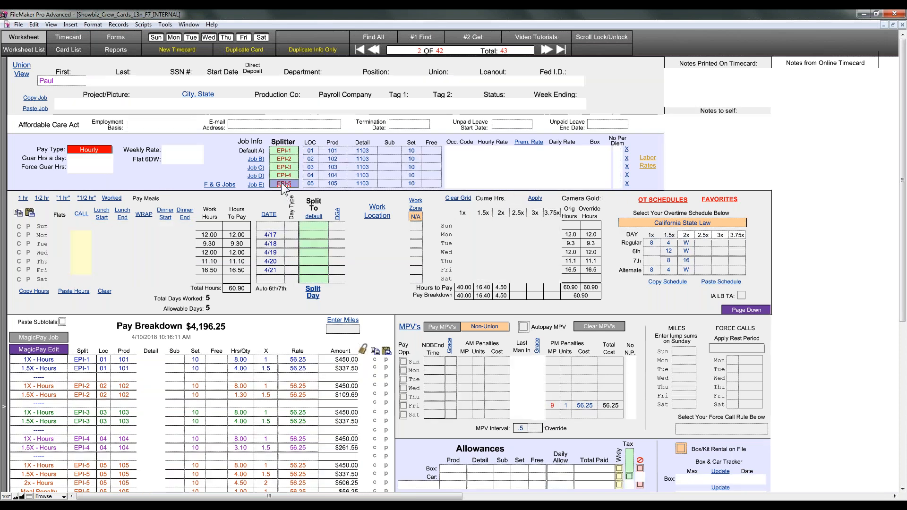
pyautogui.click(286, 176)
pyautogui.press('Delete')
pyautogui.click(287, 167)
pyautogui.press('Delete')
pyautogui.click(289, 158)
pyautogui.press('Delete')
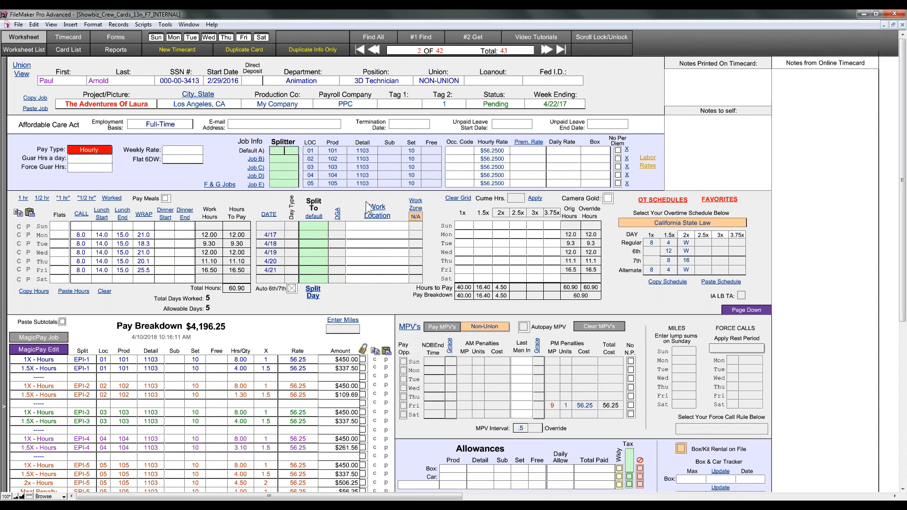
pyautogui.click(374, 193)
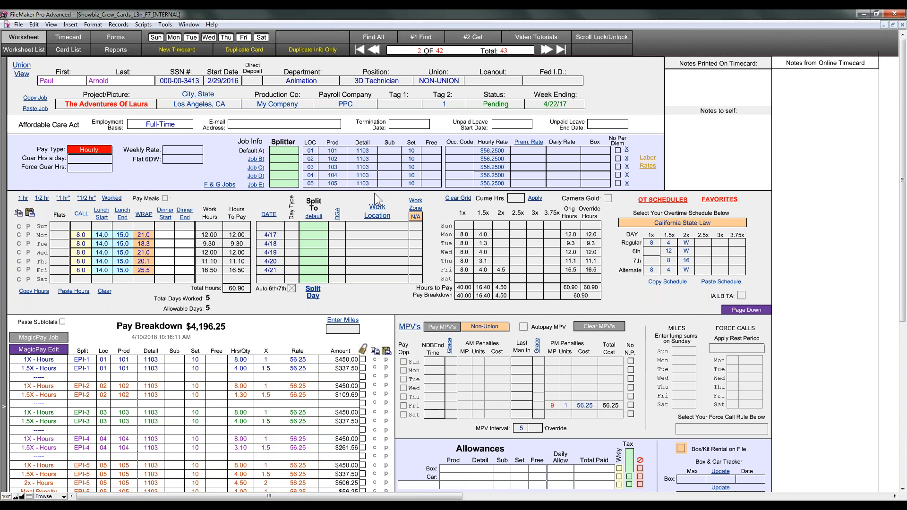
pyautogui.click(493, 163)
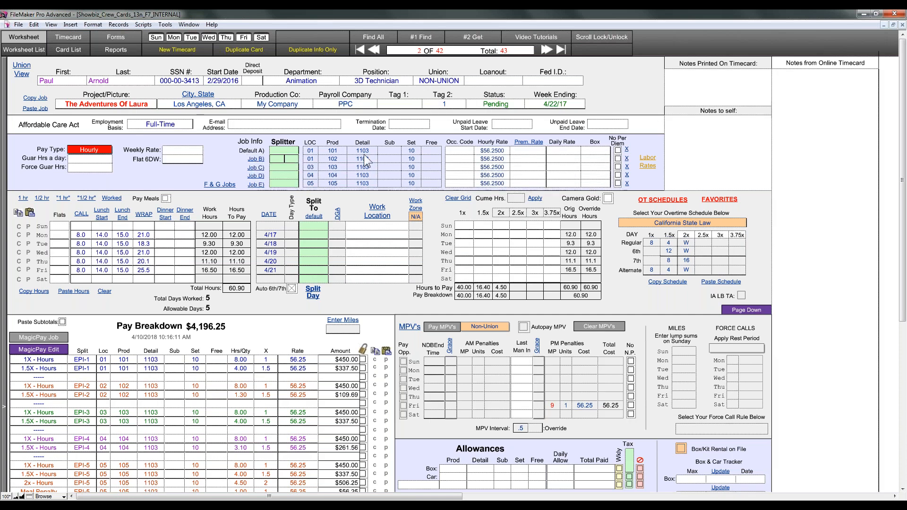
# Step: Set job B's Prod code to 101 and clear the rows for jobs C, D and E
pyautogui.click(339, 158)
pyautogui.write('1')
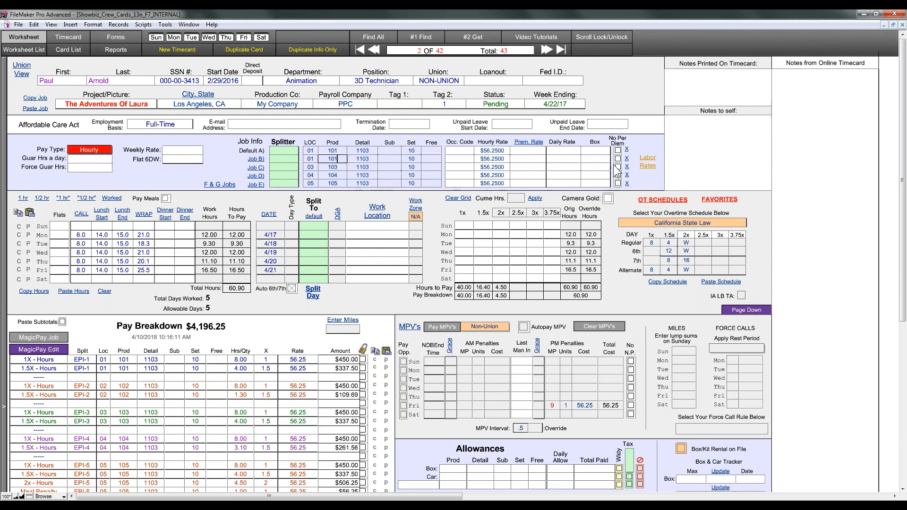
pyautogui.click(627, 167)
pyautogui.click(627, 175)
pyautogui.click(627, 184)
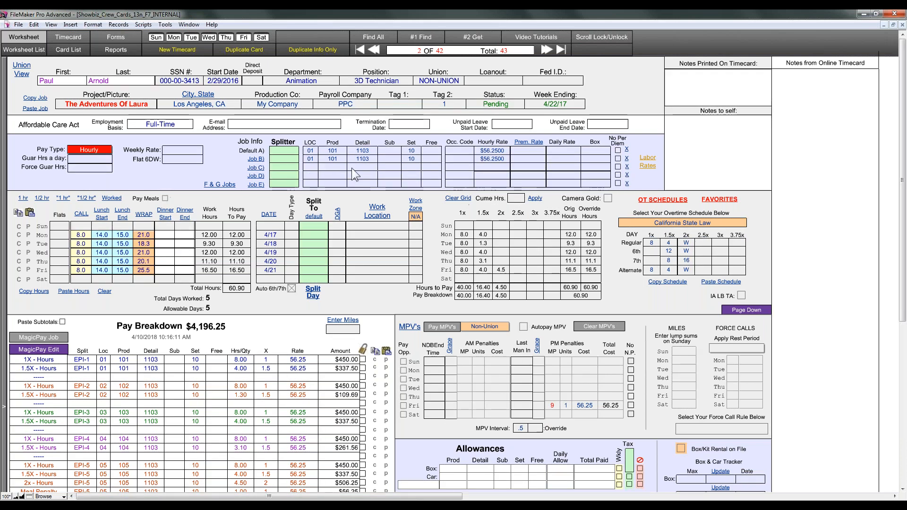
pyautogui.click(488, 159)
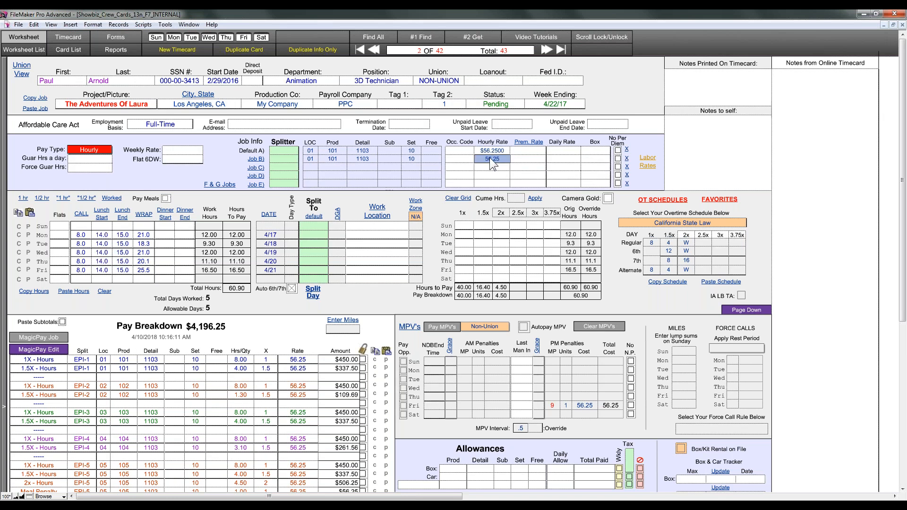
pyautogui.click(450, 81)
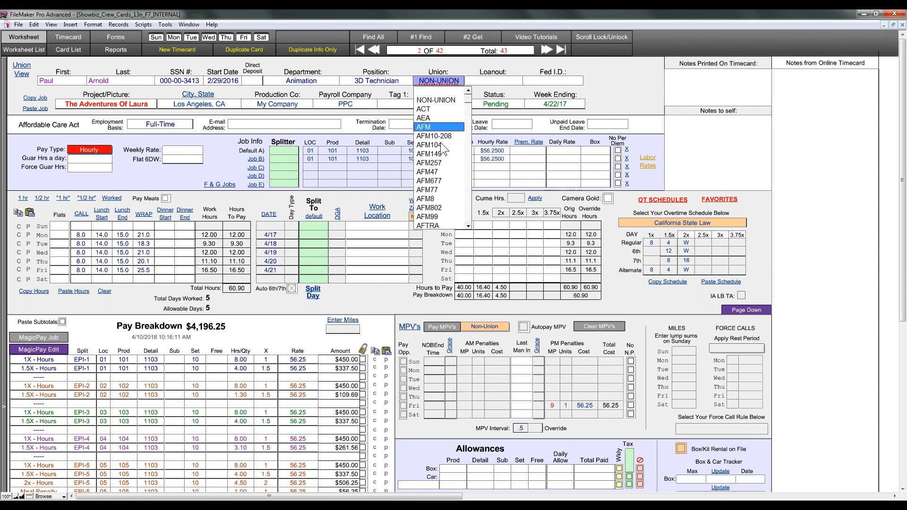
# Step: Choose AFM as the union and change job B's hourly rate to $68.25
pyautogui.click(438, 127)
pyautogui.click(492, 161)
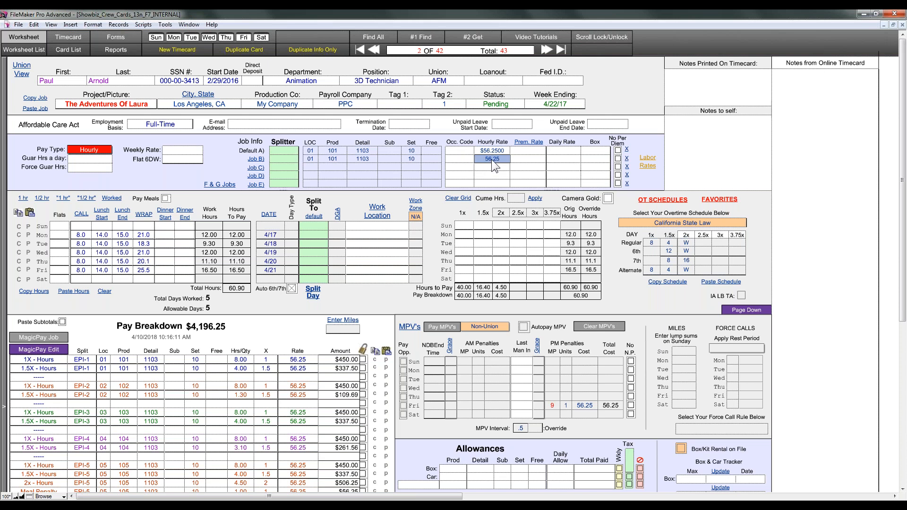
pyautogui.write('.25')
pyautogui.click(831, 229)
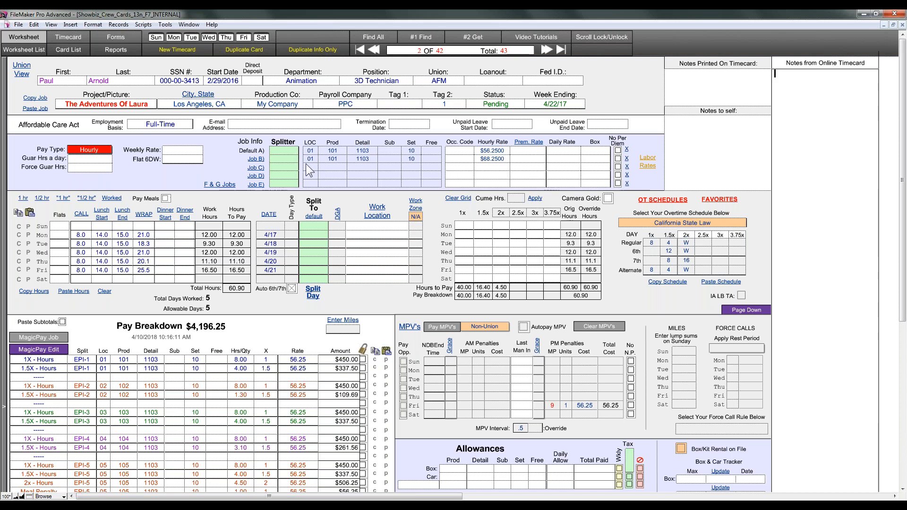
# Step: Label job B Re-rate, split Thursday and Friday to it, and rebuild pay to $4,636.05
pyautogui.click(286, 158)
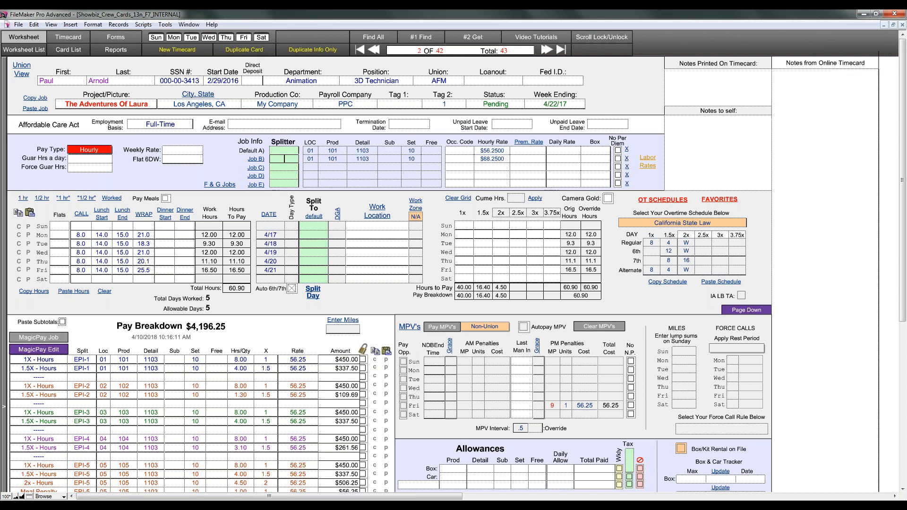
pyautogui.write('Re-rate')
pyautogui.click(224, 160)
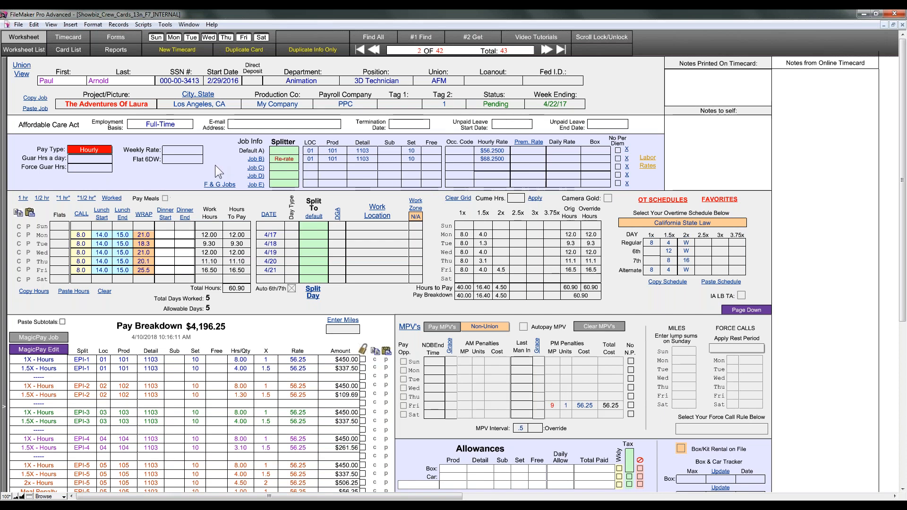
pyautogui.click(284, 160)
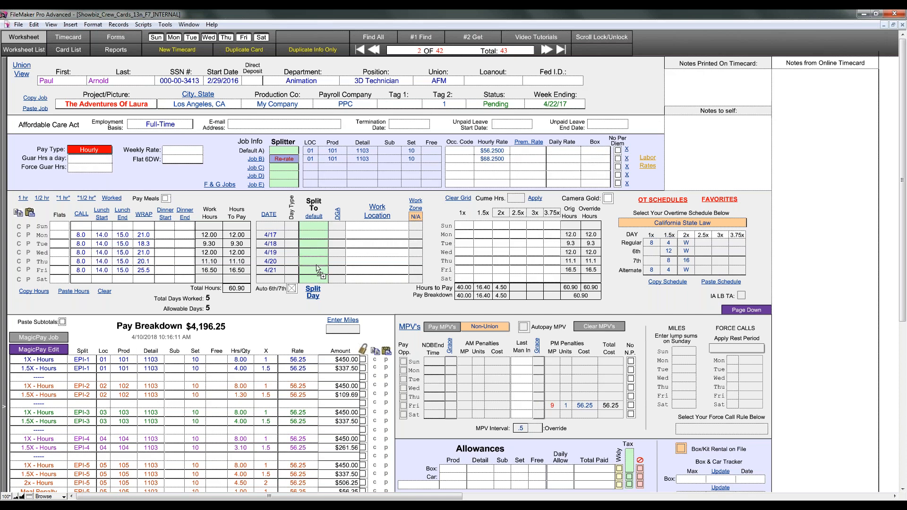
pyautogui.moveTo(282, 160); pyautogui.dragTo(314, 261)
pyautogui.click(373, 297)
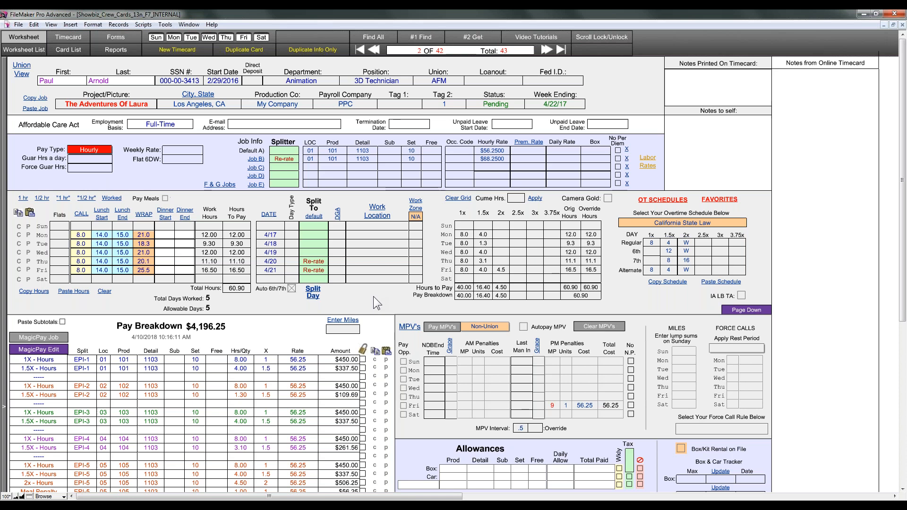
pyautogui.click(38, 326)
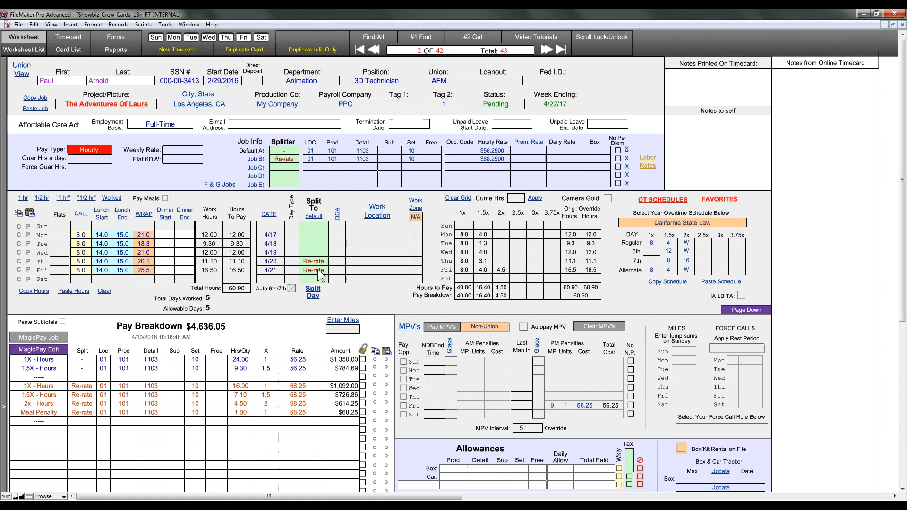
# Step: Remove the Re-rate label from job B and from Thursday's and Friday's splits
pyautogui.click(293, 159)
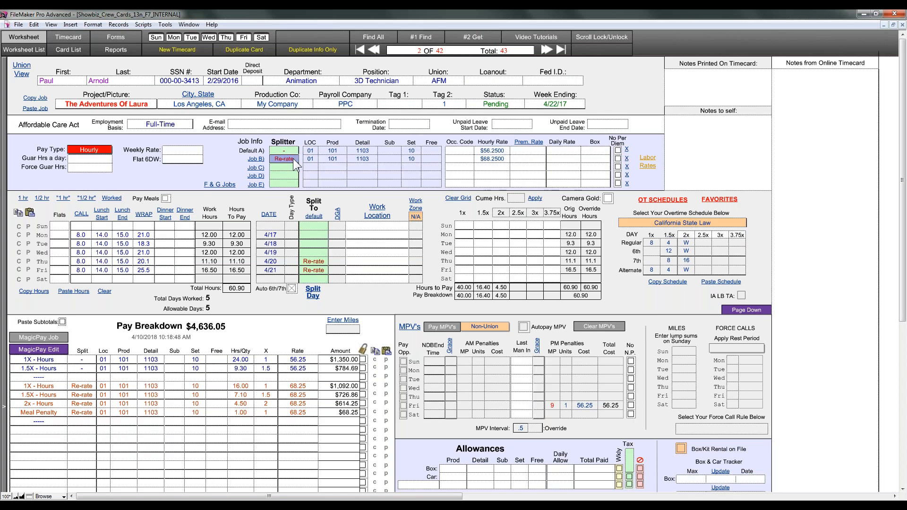
pyautogui.press('BackSpace')
pyautogui.click(318, 261)
pyautogui.press('BackSpace')
pyautogui.click(316, 270)
pyautogui.press('BackSpace')
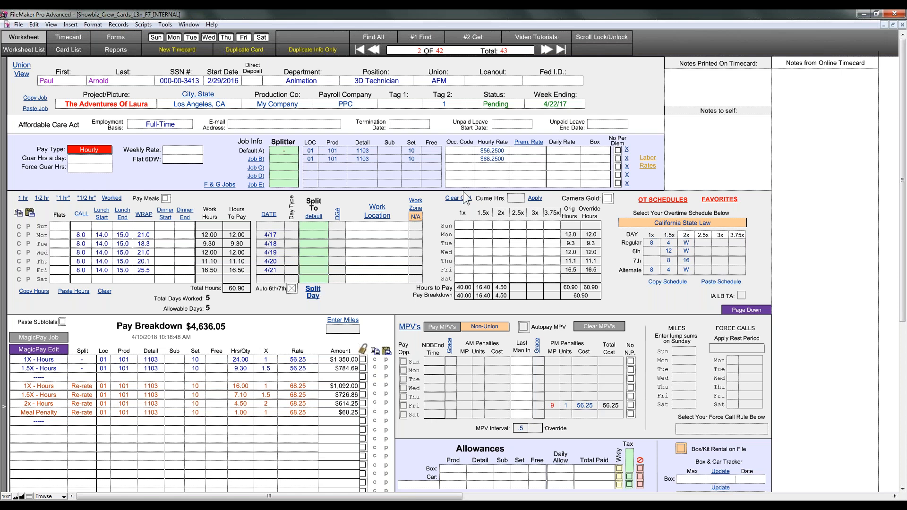
# Step: Clear job B's hourly rate and paste the daily work times into Saturday 4/22
pyautogui.click(501, 160)
pyautogui.press('BackSpace')
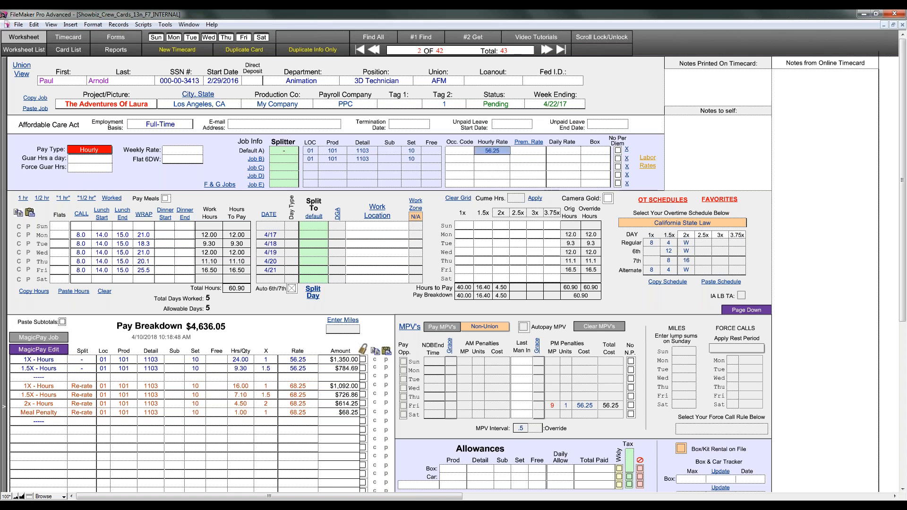
pyautogui.click(252, 306)
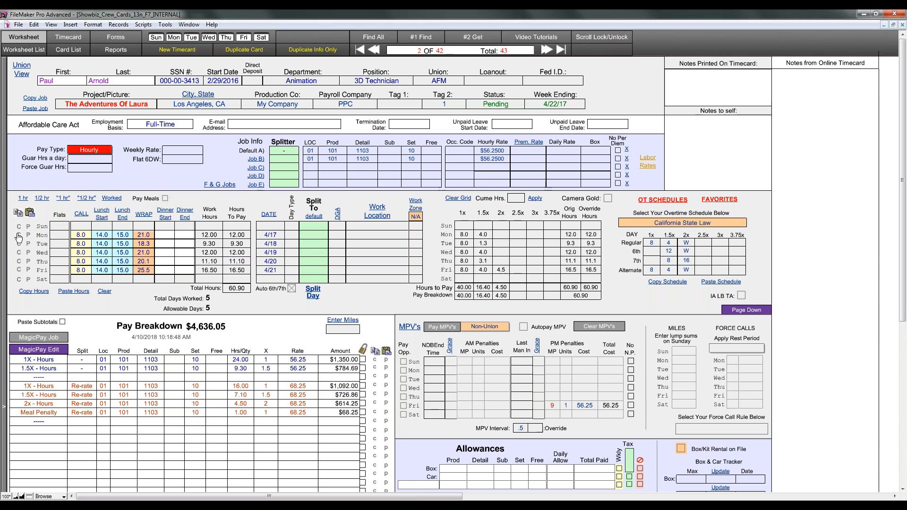
pyautogui.click(27, 279)
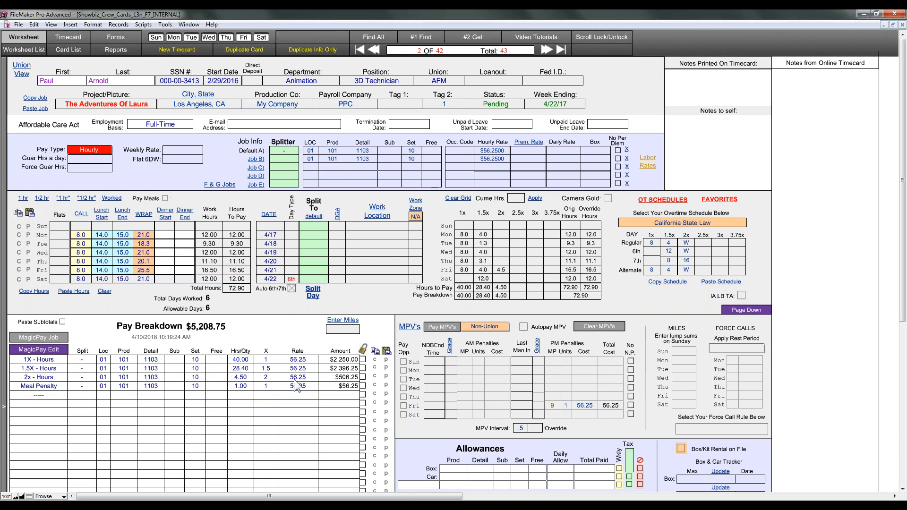
# Step: Label job B's splitter '6th' and rebuild the Pay Breakdown with MagicPay Job
pyautogui.click(282, 158)
pyautogui.write('6th')
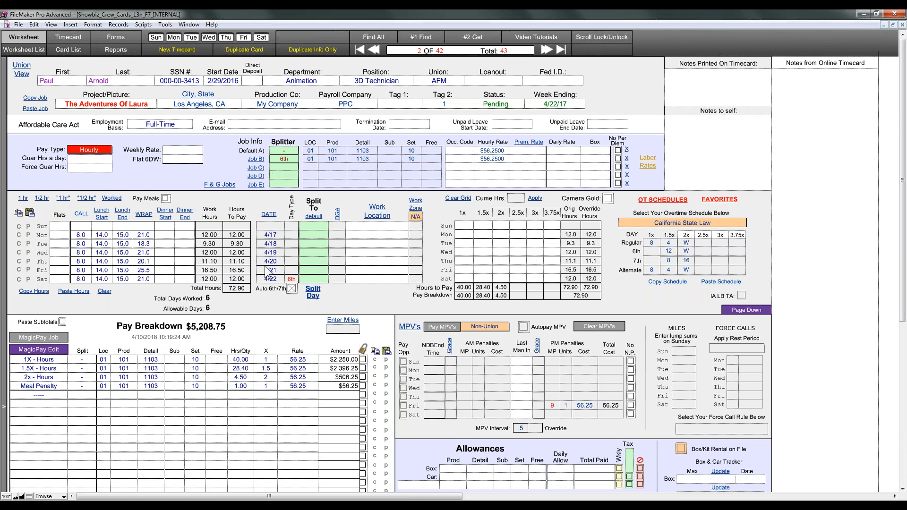
pyautogui.click(342, 297)
pyautogui.click(58, 337)
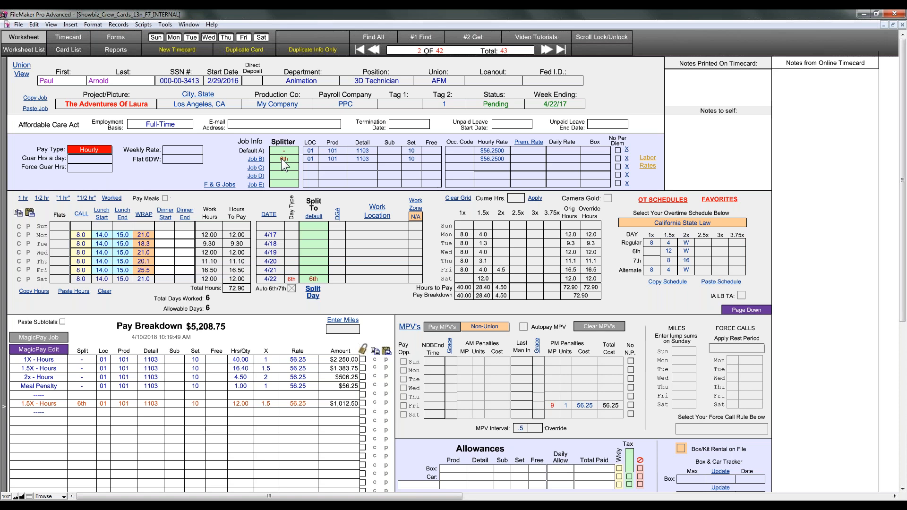
# Step: Switch to the Split Day layout with the Work Week and Week Ends rows
pyautogui.click(315, 293)
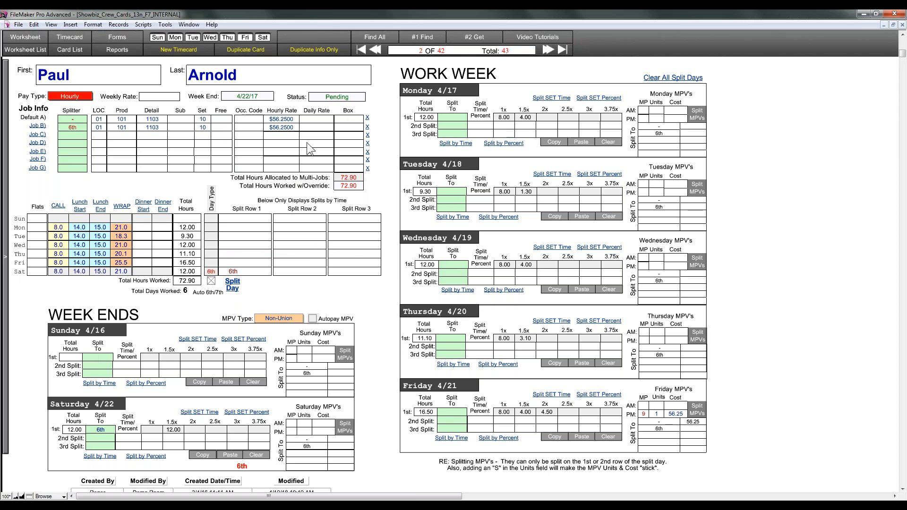
# Step: Replace '6th' so Default A's splitter is 1, Job B's is 2, and Job B's Prod is 102
pyautogui.doubleClick(78, 127)
pyautogui.press('BackSpace')
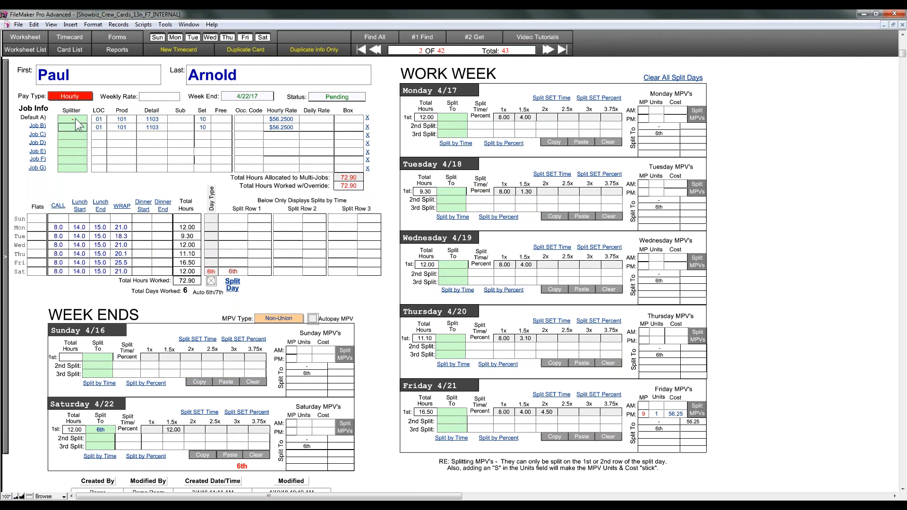
pyautogui.click(77, 119)
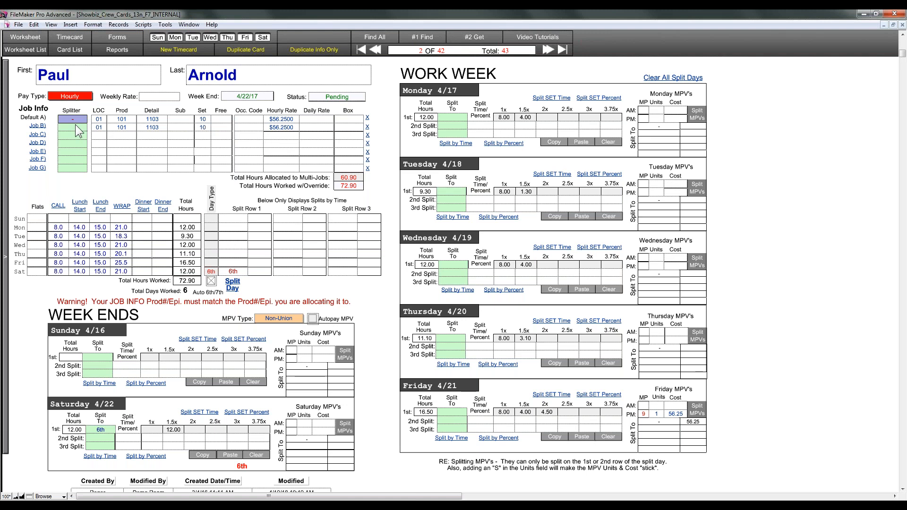
pyautogui.press('BackSpace')
pyautogui.write('1')
pyautogui.press('Tab')
pyautogui.write('2')
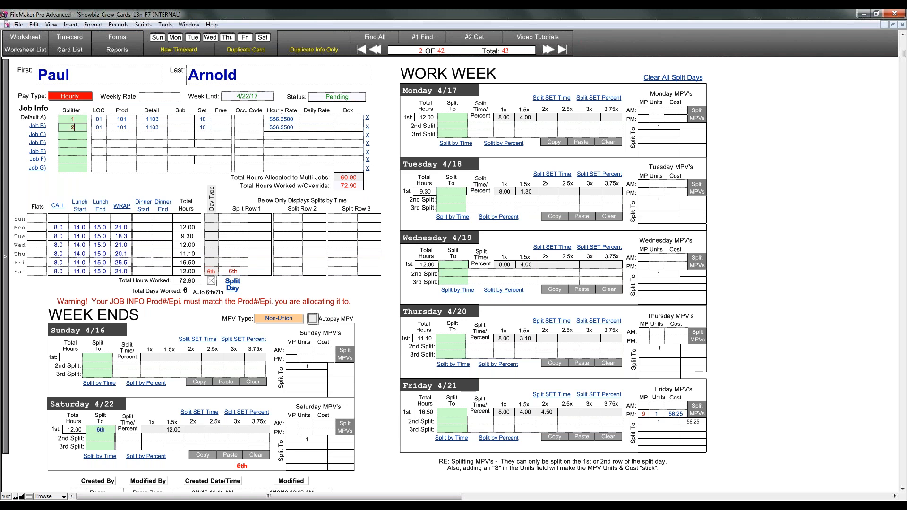
pyautogui.click(127, 129)
pyautogui.write('102')
pyautogui.click(391, 149)
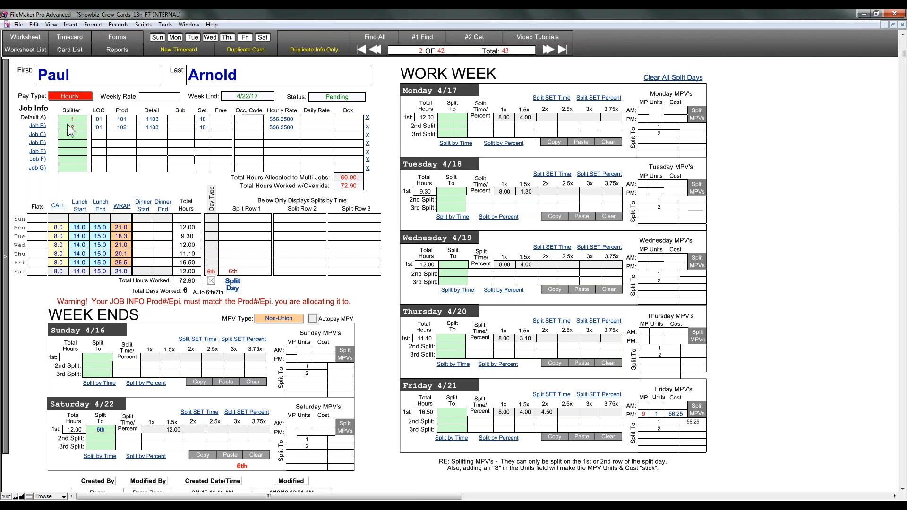
# Step: Assign Monday's first split to job 1 and its second split to job 2
pyautogui.click(454, 117)
pyautogui.write('1')
pyautogui.click(454, 126)
pyautogui.write('2')
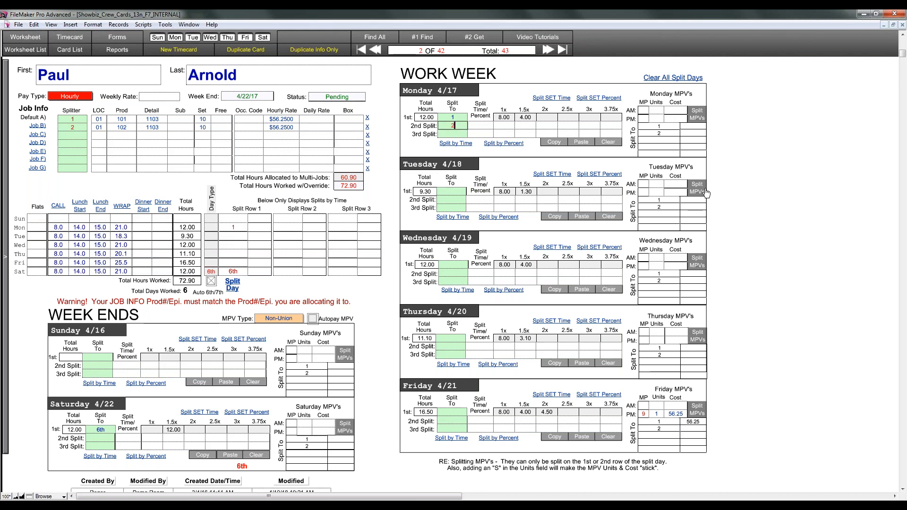
pyautogui.click(740, 193)
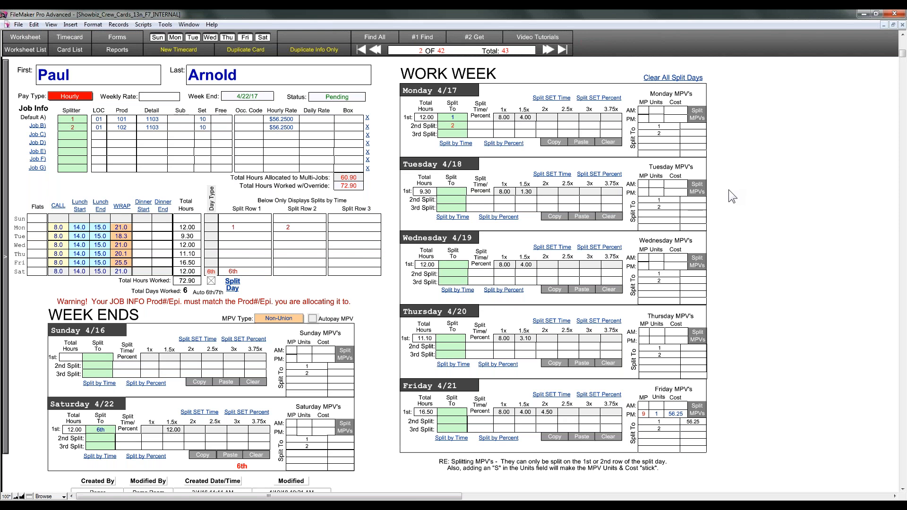
# Step: Try a 15.00 split time and a 0.50 split percent for Monday, then clear both
pyautogui.click(485, 125)
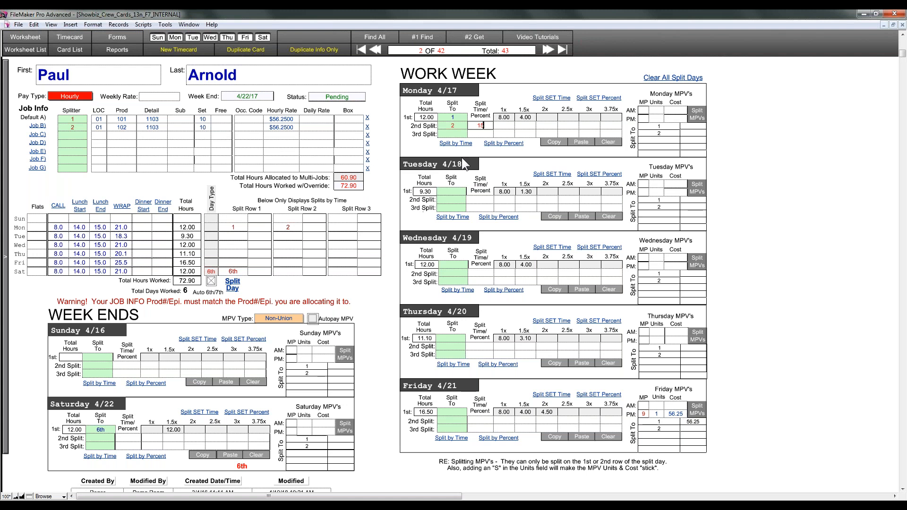
pyautogui.write('5')
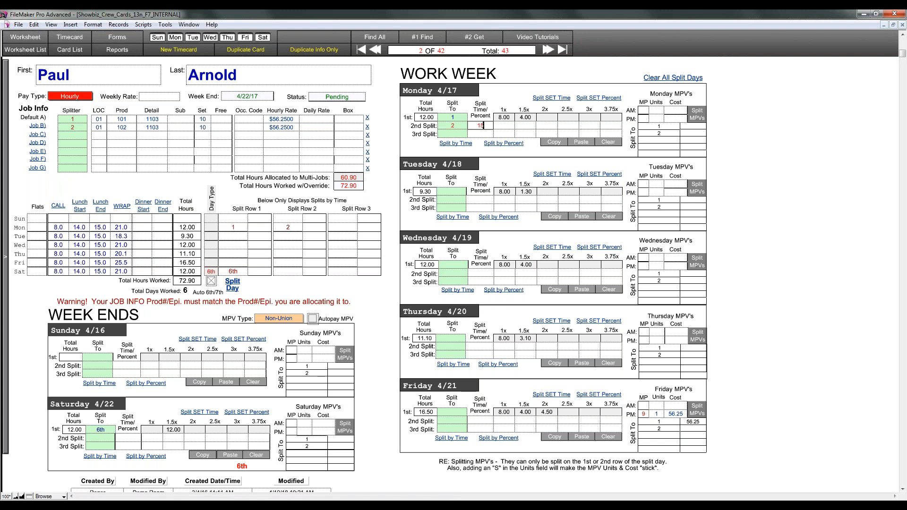
pyautogui.press('Return')
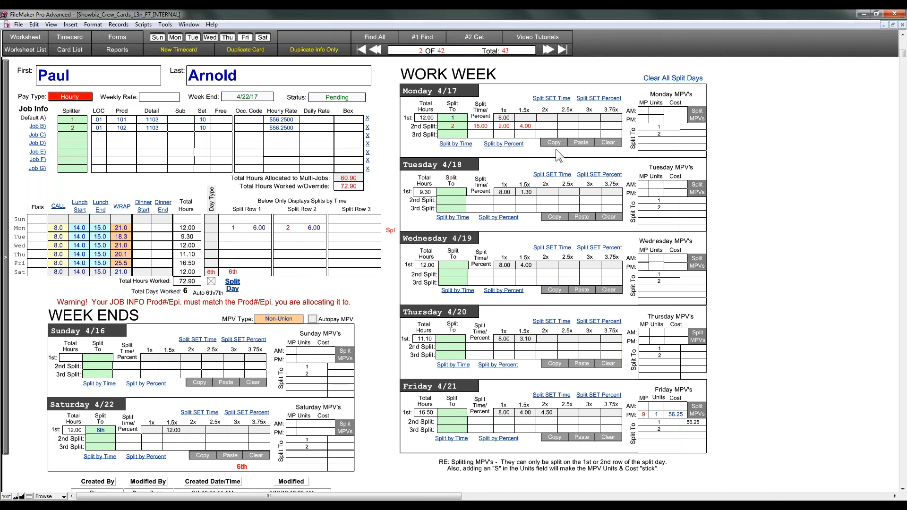
pyautogui.click(606, 144)
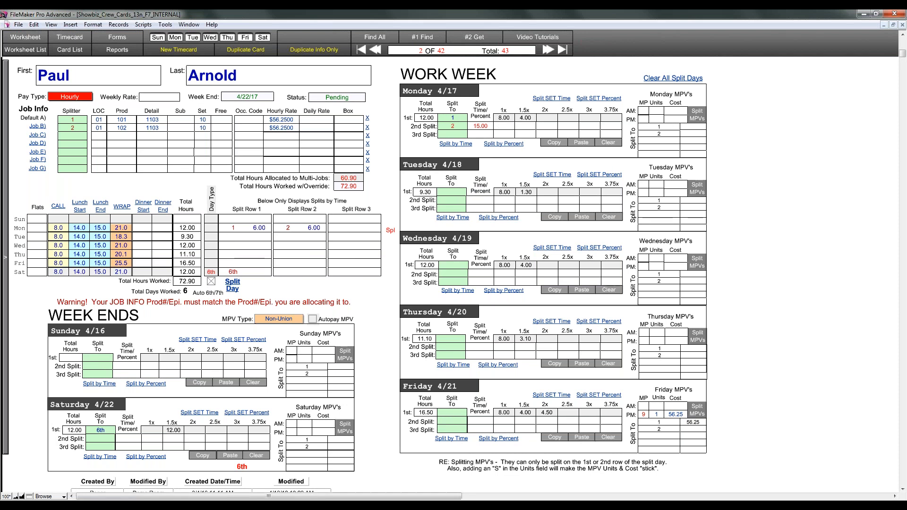
pyautogui.doubleClick(481, 126)
pyautogui.press('BackSpace')
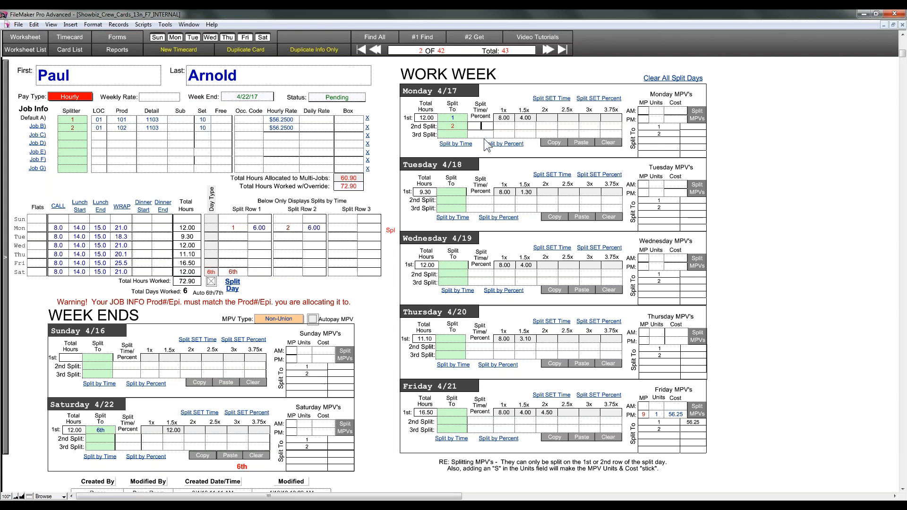
pyautogui.write('.50')
pyautogui.click(501, 143)
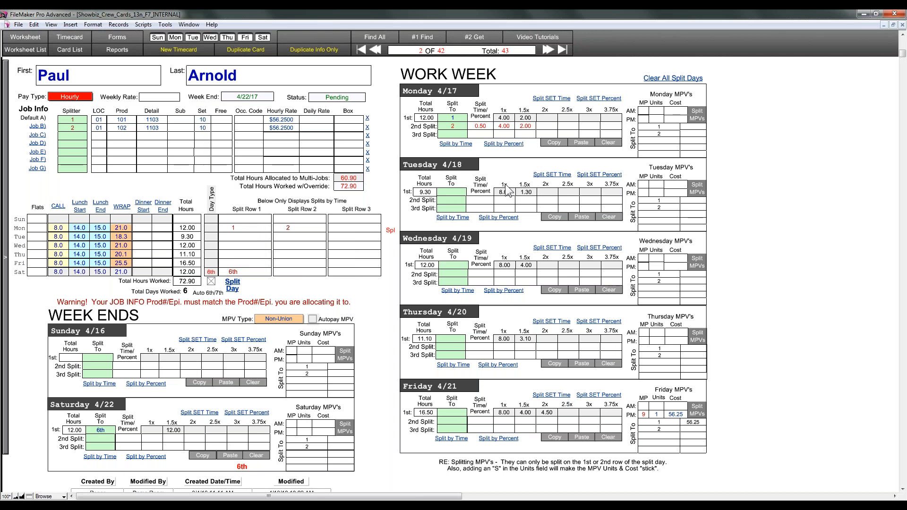
pyautogui.click(491, 145)
pyautogui.doubleClick(483, 126)
pyautogui.press('BackSpace')
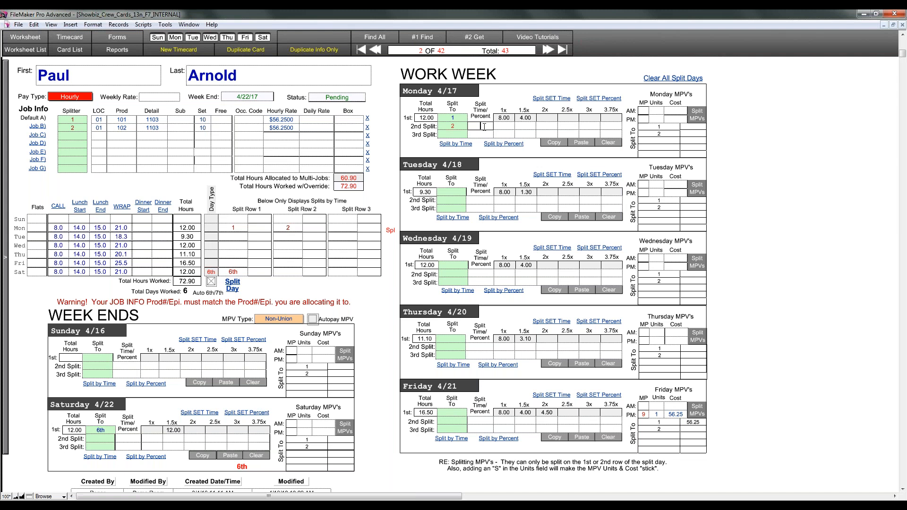
# Step: Enter 0 in Monday's first-row 1.5x hours and commit the record
pyautogui.click(526, 119)
pyautogui.write('0')
pyautogui.click(530, 126)
pyautogui.click(543, 127)
pyautogui.click(525, 119)
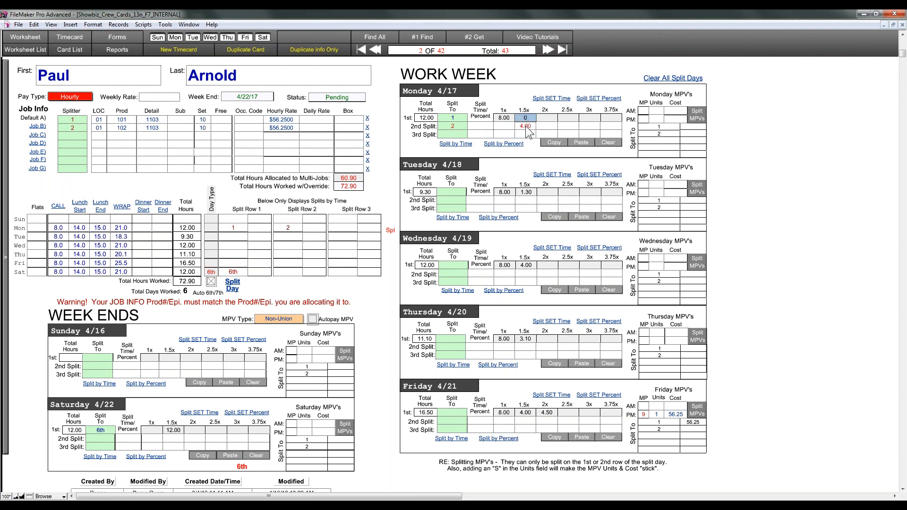
pyautogui.click(526, 126)
pyautogui.click(800, 184)
# Step: Put 1.00 hour of 1.5x and 1.00 hour of straight time on Monday's job 2 split
pyautogui.click(526, 126)
pyautogui.write('1')
pyautogui.click(720, 199)
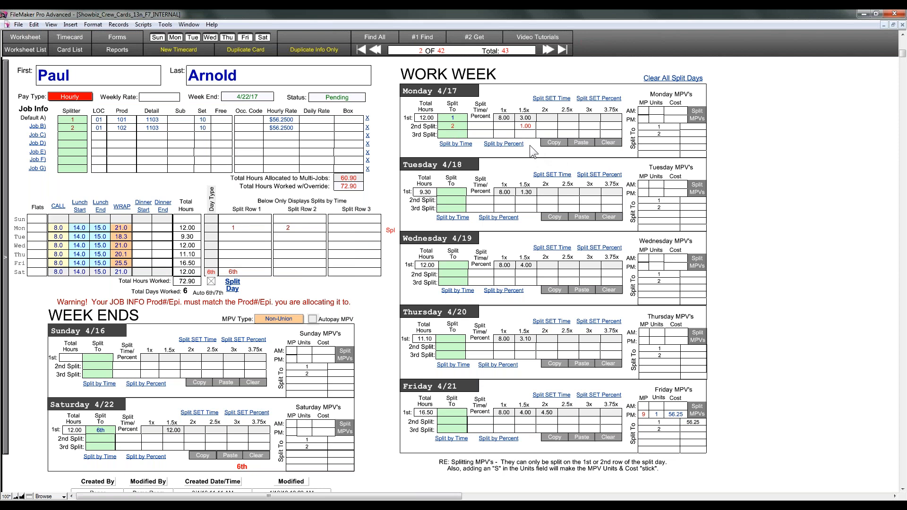
pyautogui.click(504, 126)
pyautogui.write('1')
pyautogui.click(724, 218)
# Step: Return to the Worksheet and rebuild the Pay Breakdown, dismissing the Day 7 production number warning
pyautogui.click(25, 37)
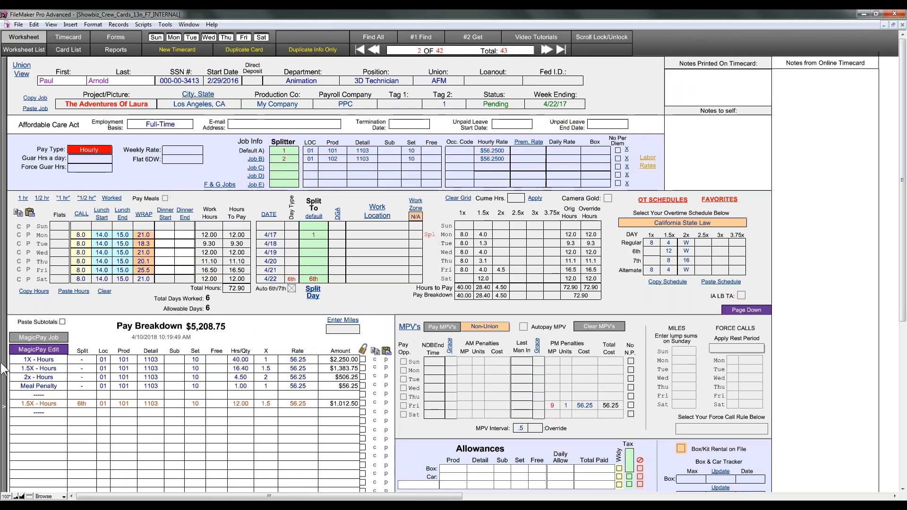
pyautogui.click(38, 338)
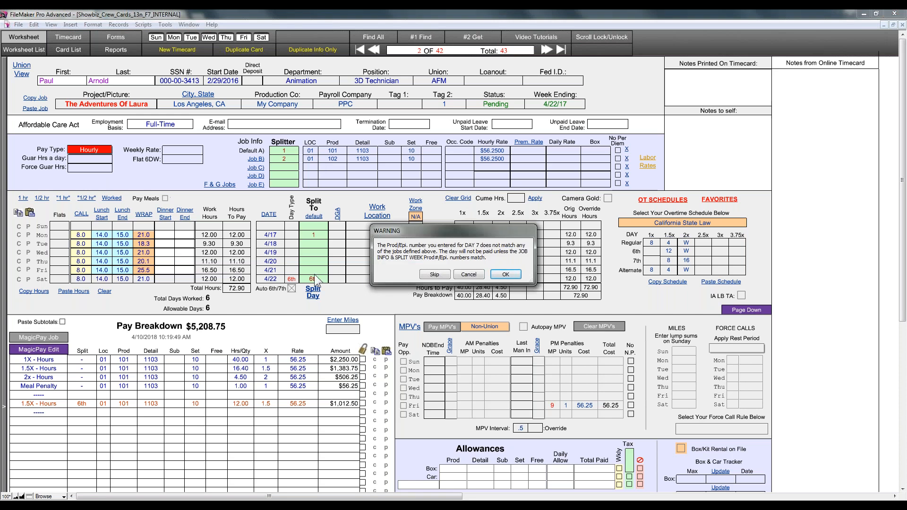
pyautogui.click(504, 276)
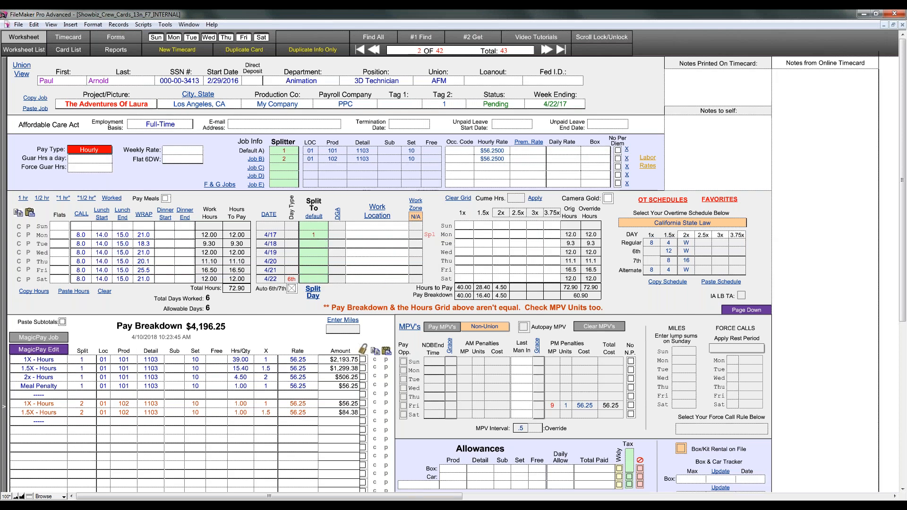
pyautogui.click(210, 385)
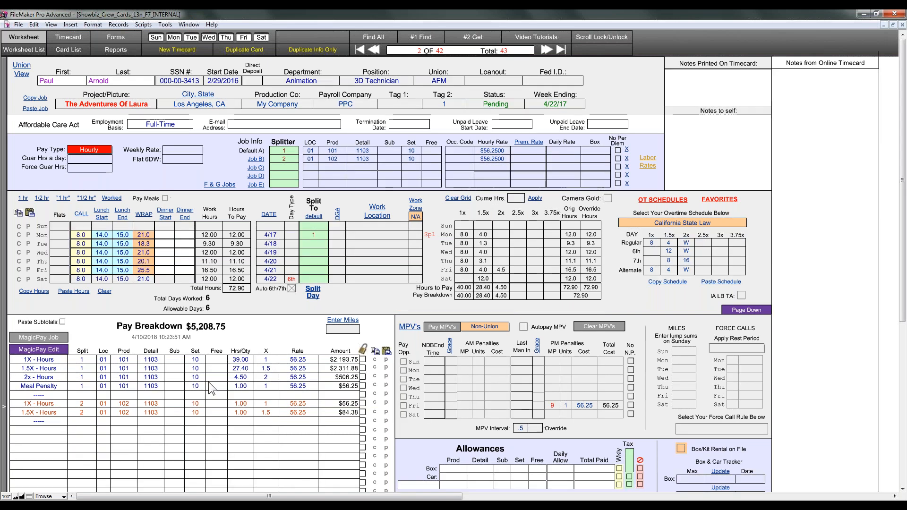
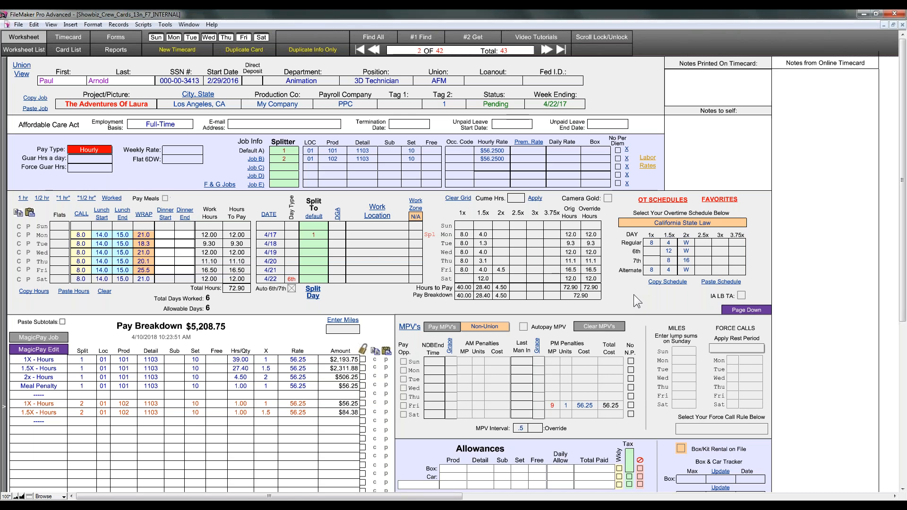
# Step: Switch from the Worksheet to the Worksheet List of every crew timecard
pyautogui.click(29, 52)
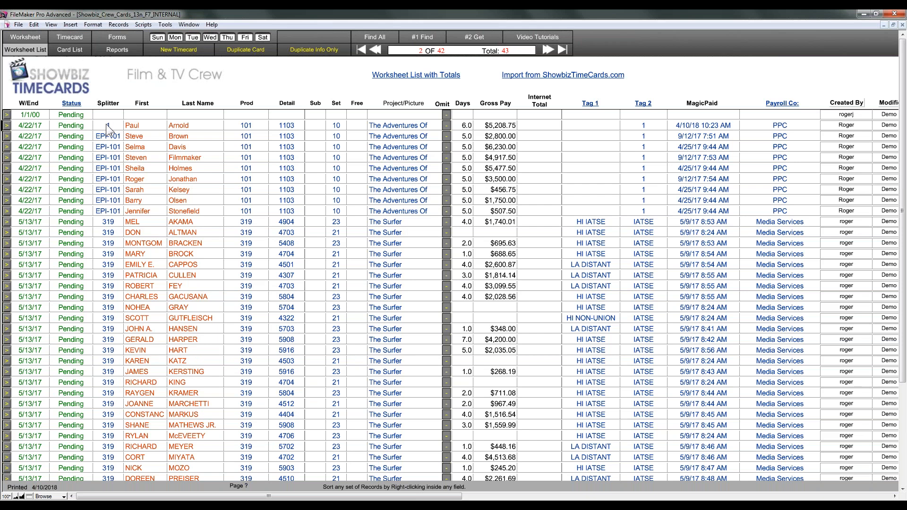
# Step: Omit two rows, then find the 32 timecards for project The Surfer
pyautogui.click(447, 117)
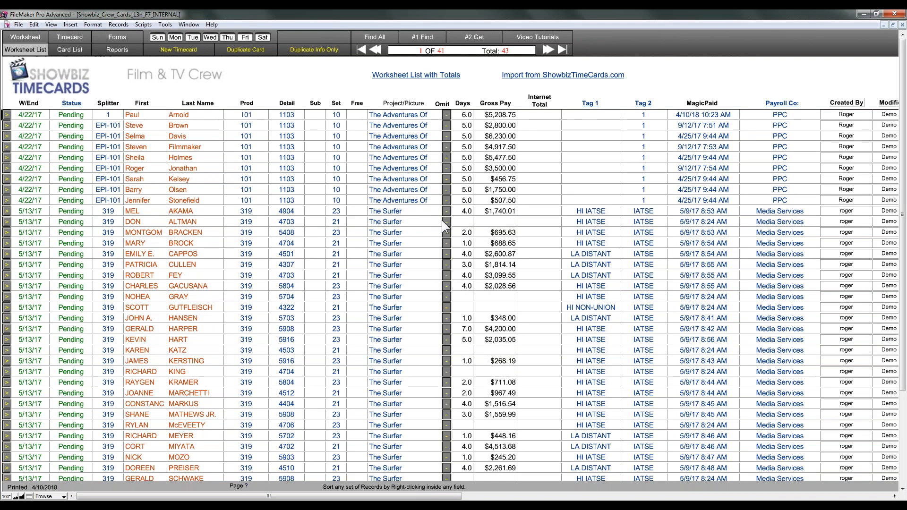
pyautogui.click(446, 224)
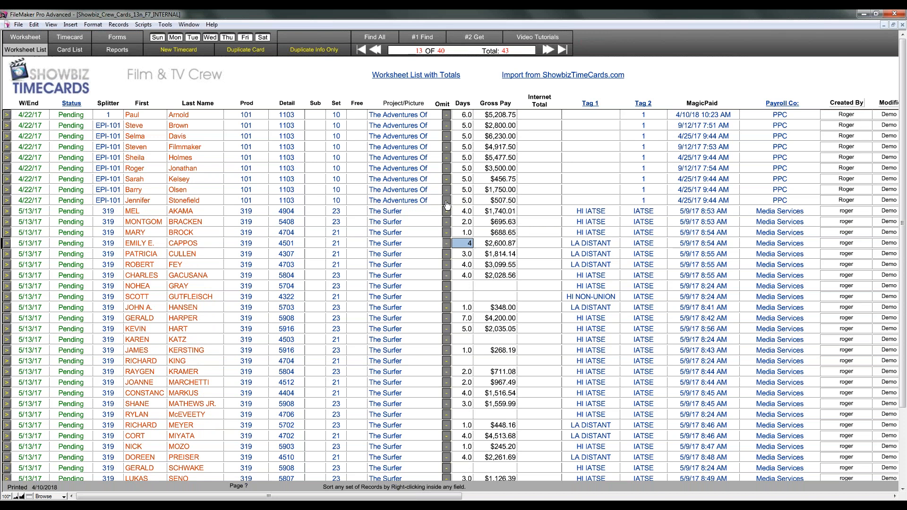
pyautogui.click(418, 42)
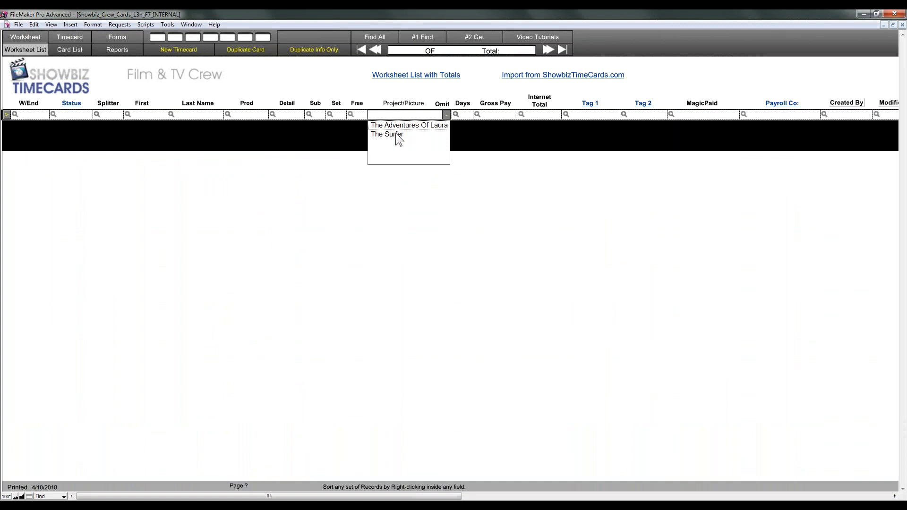
pyautogui.click(396, 134)
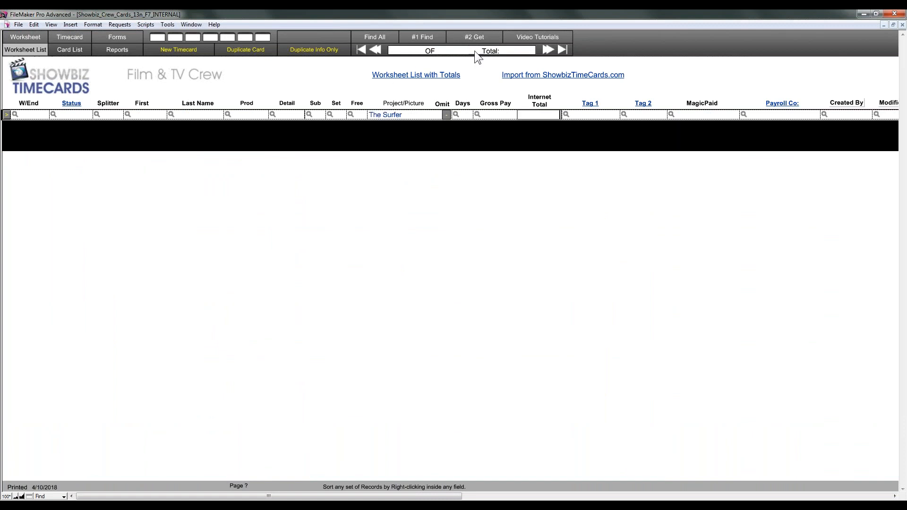
pyautogui.press('Return')
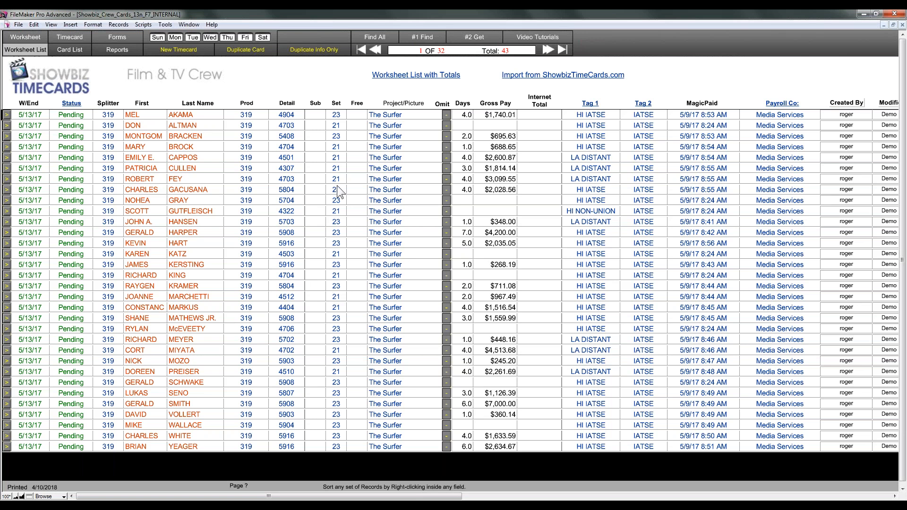
# Step: Find timecards with W/End >1/1/2017, after a failed >*/*/2017 attempt, giving 41 records
pyautogui.click(439, 41)
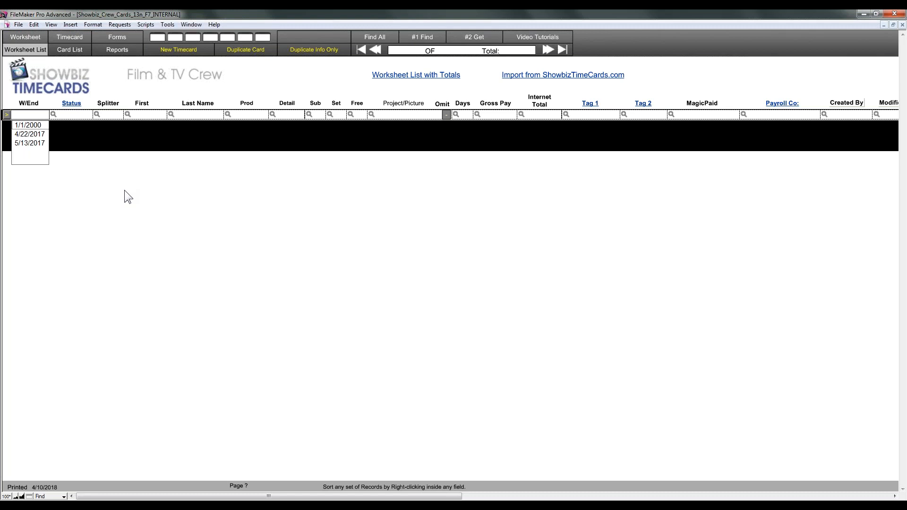
pyautogui.click(38, 115)
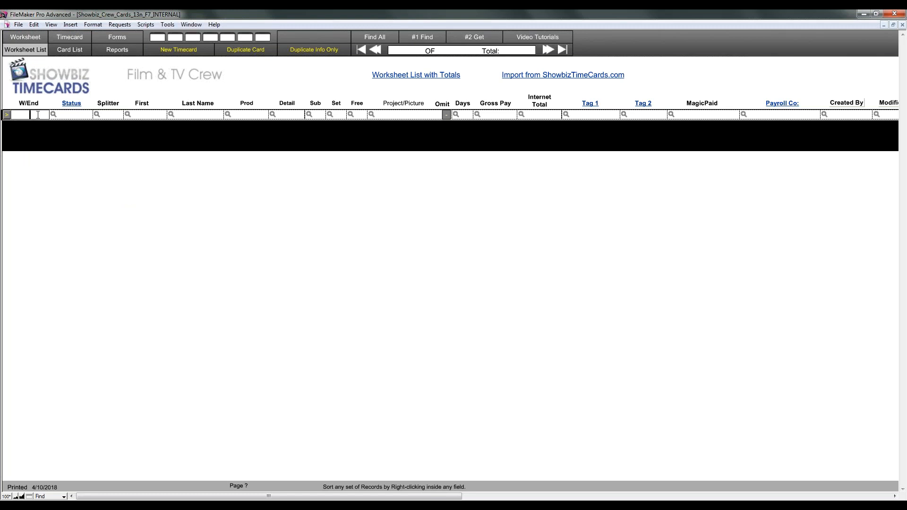
pyautogui.write('>2017')
pyautogui.write('*/*/')
pyautogui.press('Return')
pyautogui.click(442, 276)
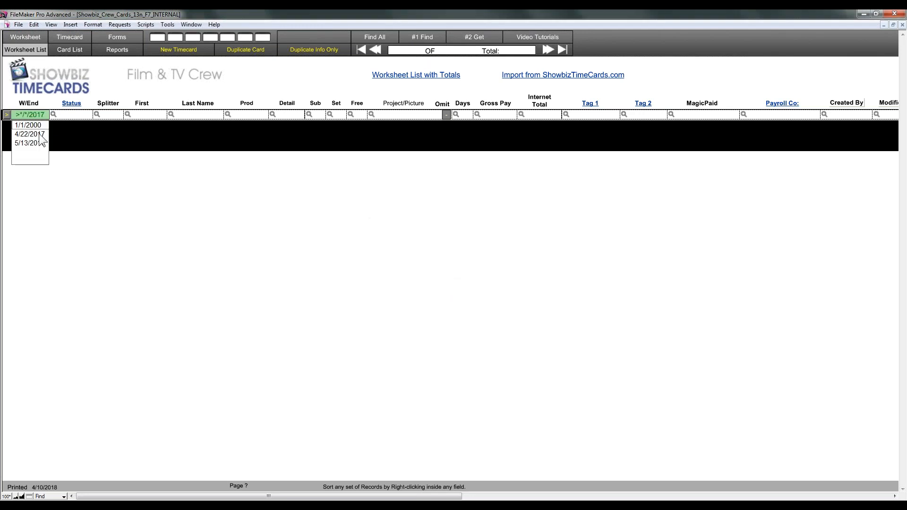
pyautogui.click(47, 114)
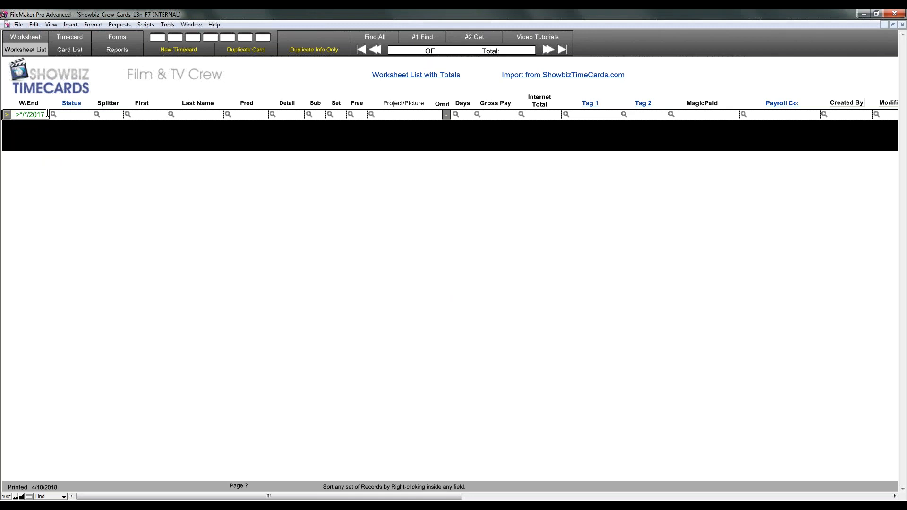
pyautogui.press('Return')
pyautogui.click(32, 114)
pyautogui.write('1/1/2017')
pyautogui.click(465, 40)
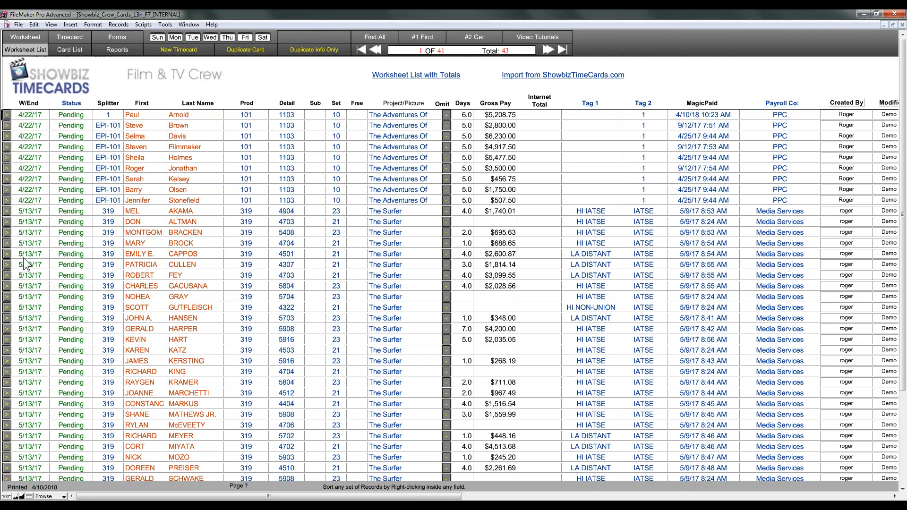
# Step: Search W/End for 4/22/2017...4/22/2017 to list the nine 4/22/17 timecards
pyautogui.click(411, 40)
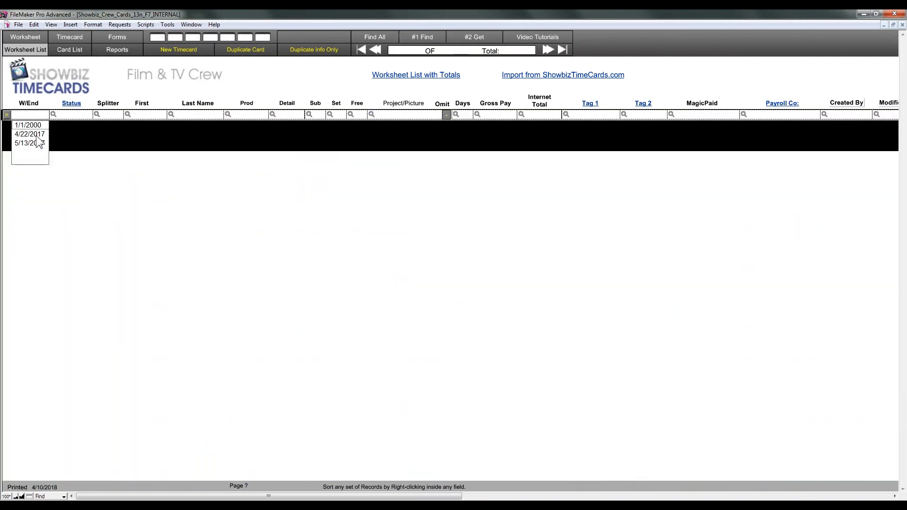
pyautogui.click(37, 136)
pyautogui.click(45, 115)
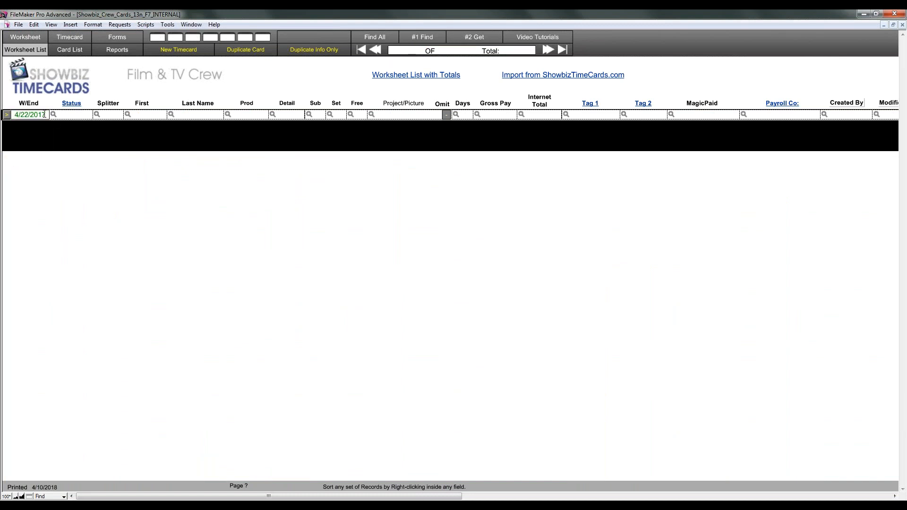
pyautogui.write('...')
pyautogui.write('4/')
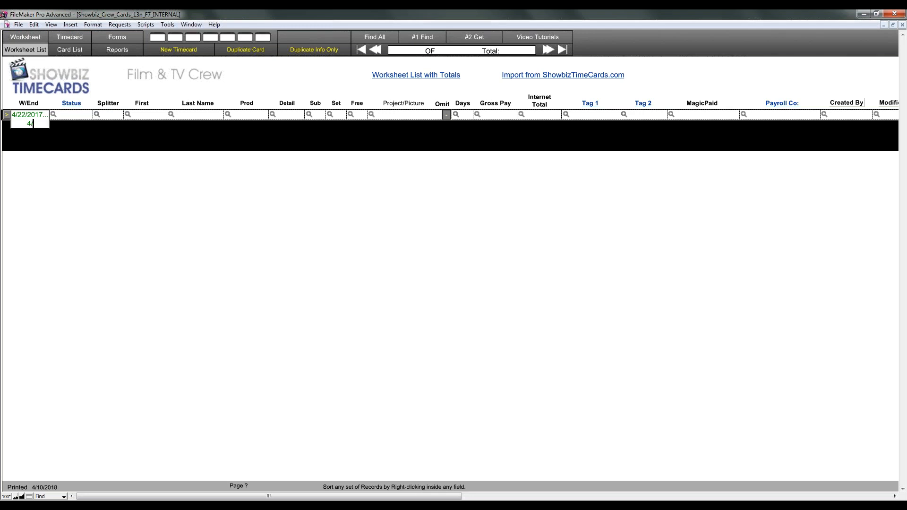
pyautogui.write('22/2017')
pyautogui.click(449, 42)
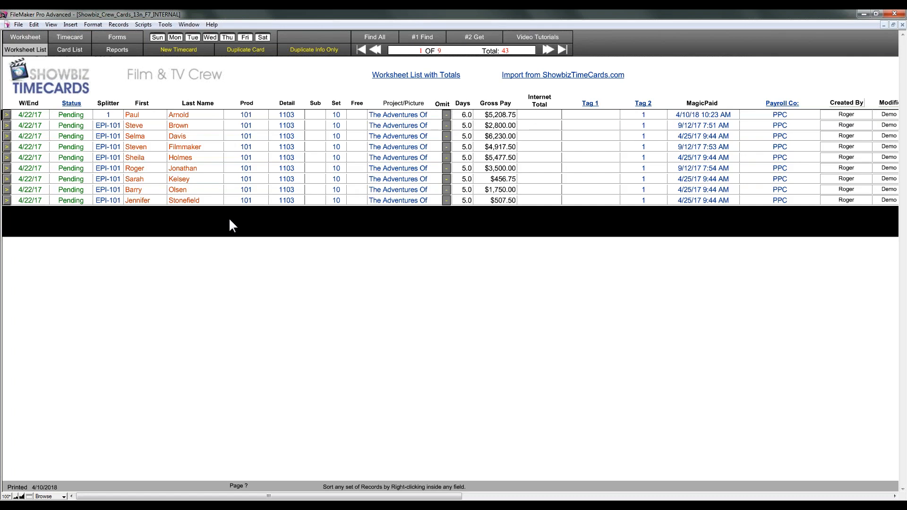
# Step: Review the first timecard's detail, then return to the Worksheet List
pyautogui.click(41, 124)
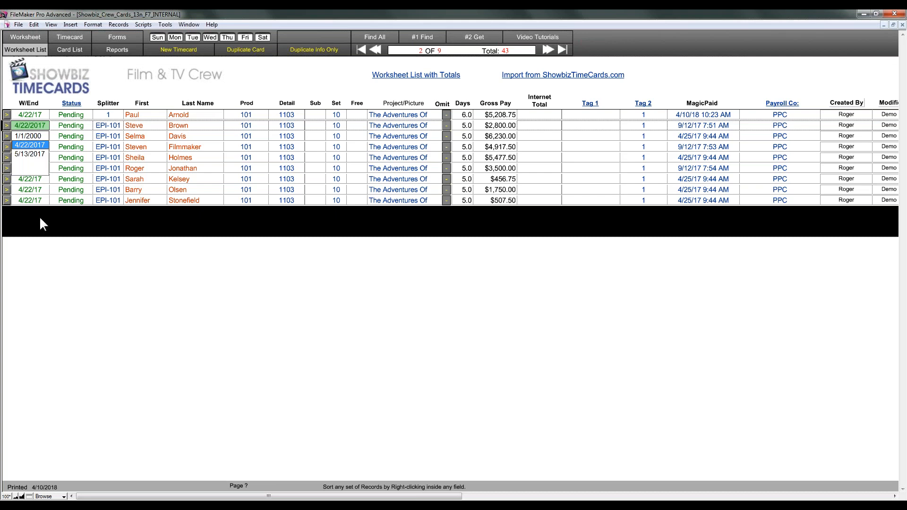
pyautogui.click(113, 244)
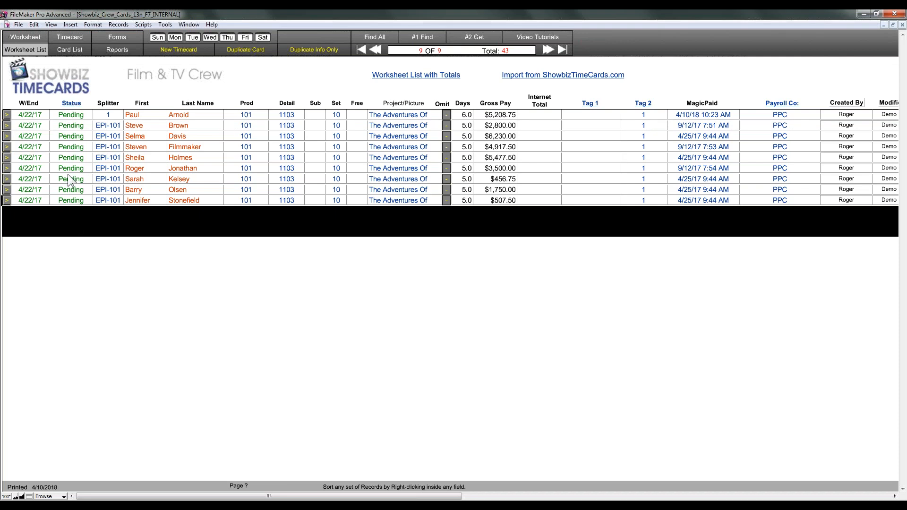
pyautogui.click(8, 116)
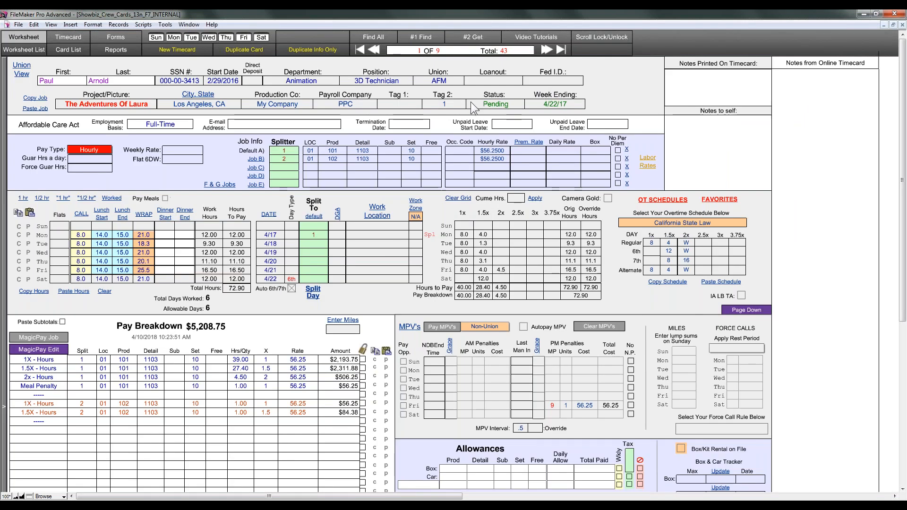
pyautogui.click(21, 52)
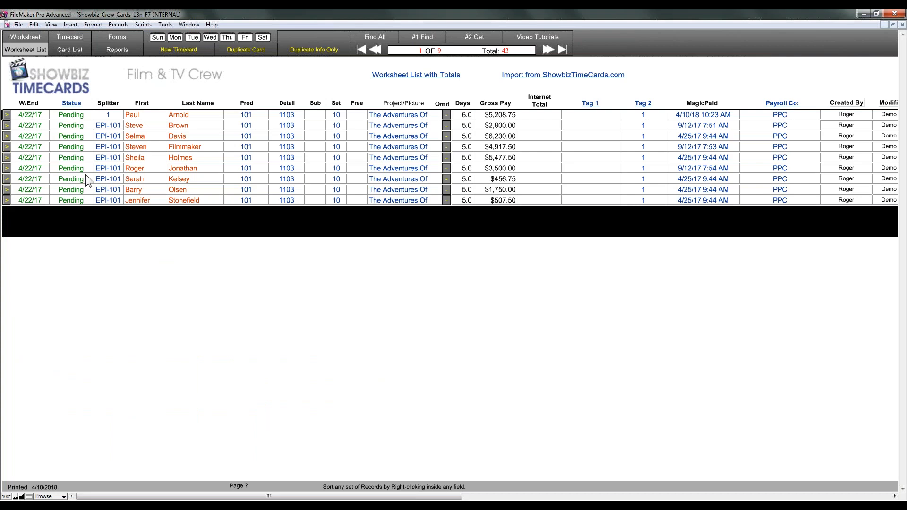
# Step: Set the first 4/22/17 timecard's Status to Completed
pyautogui.click(80, 118)
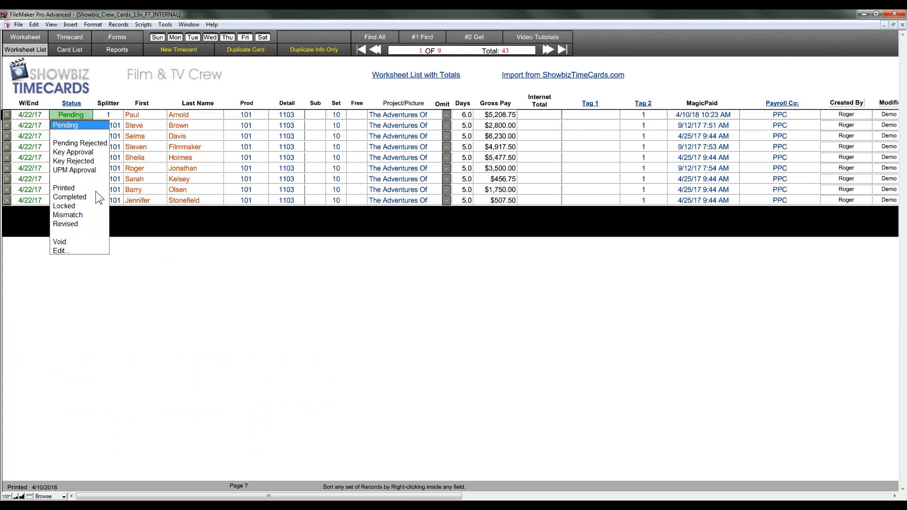
pyautogui.click(76, 197)
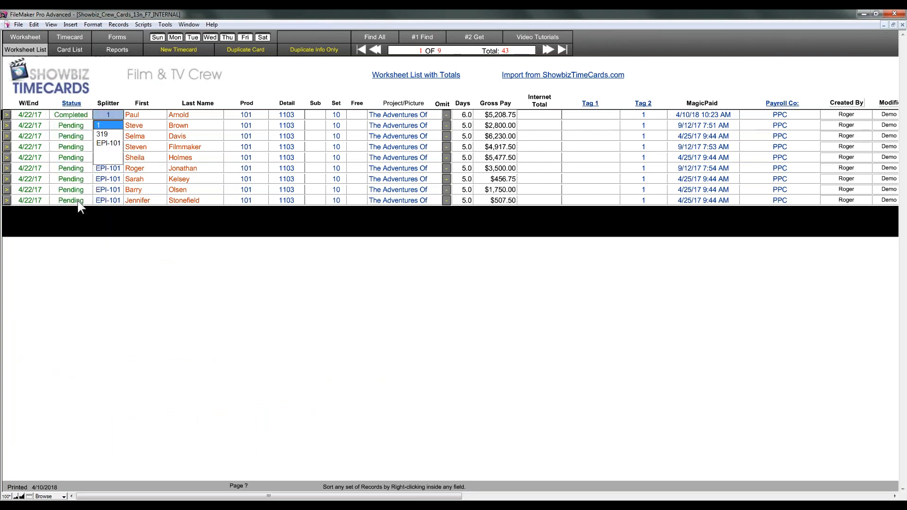
pyautogui.click(78, 226)
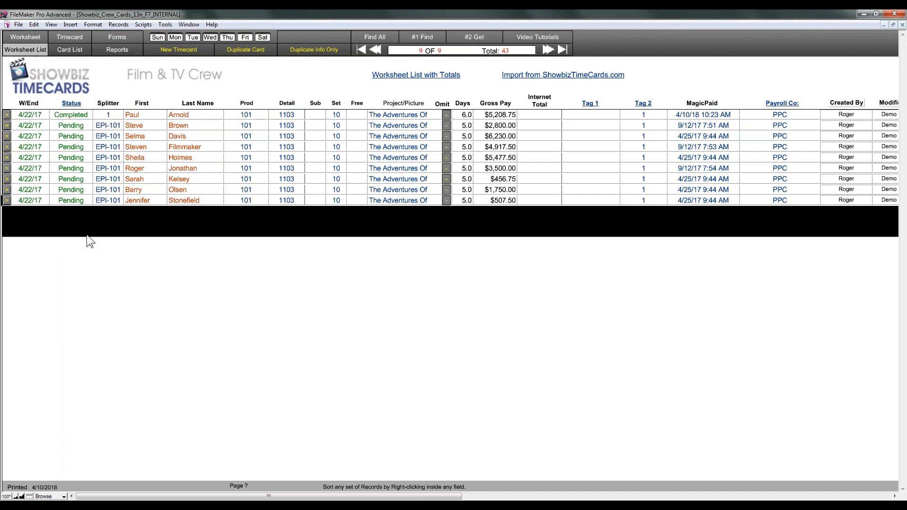
# Step: Replace the Status of all nine found timecards with Completed
pyautogui.click(70, 103)
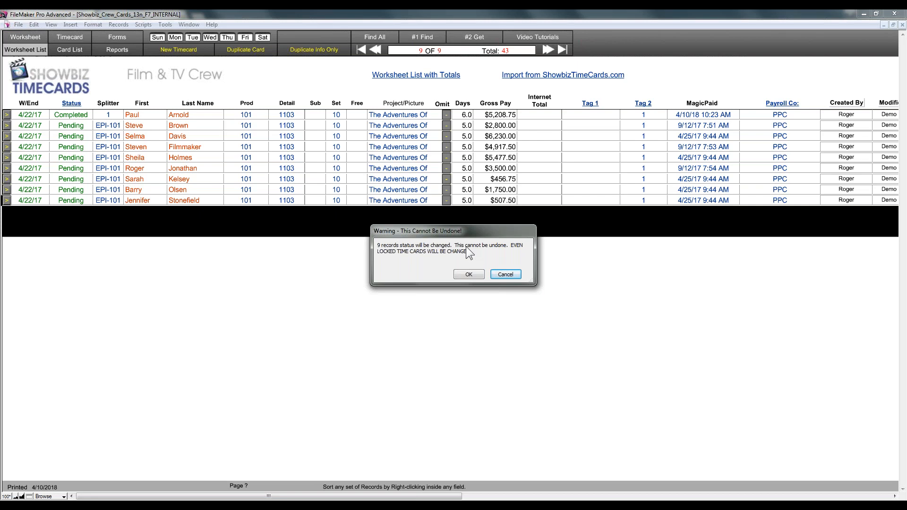
pyautogui.click(469, 274)
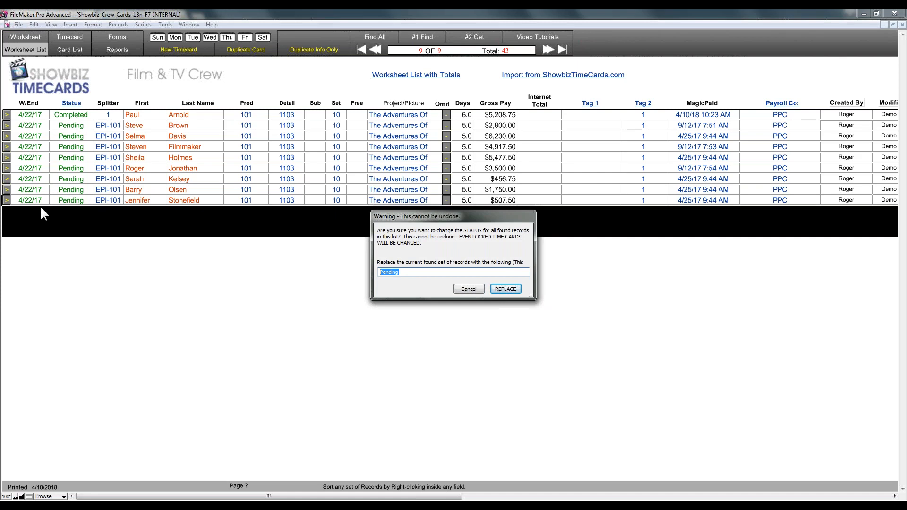
pyautogui.write('Completed')
pyautogui.click(501, 289)
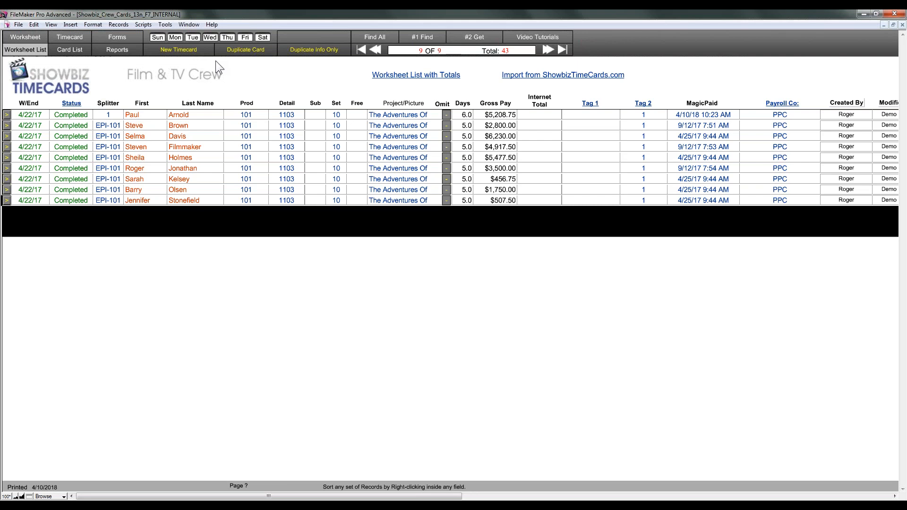
# Step: Look over the crew checklist report with checkboxes, then return to the Reports page
pyautogui.click(117, 50)
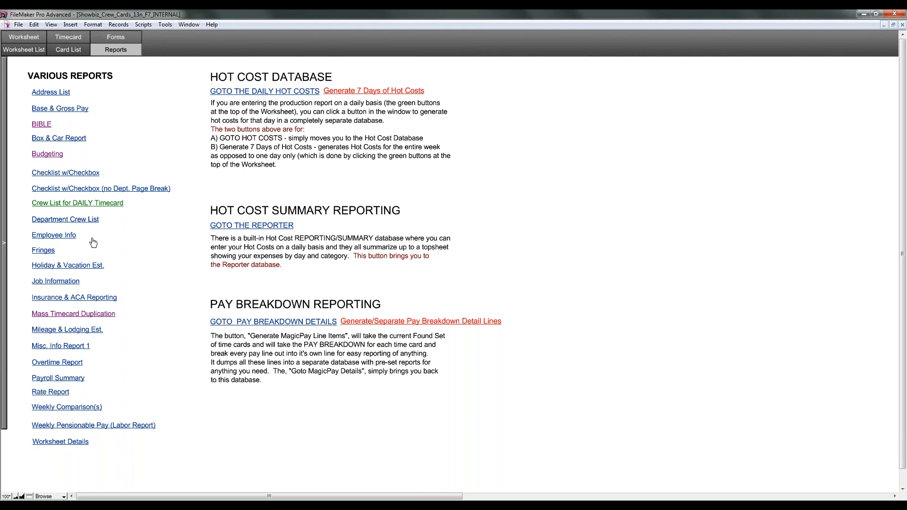
pyautogui.click(78, 174)
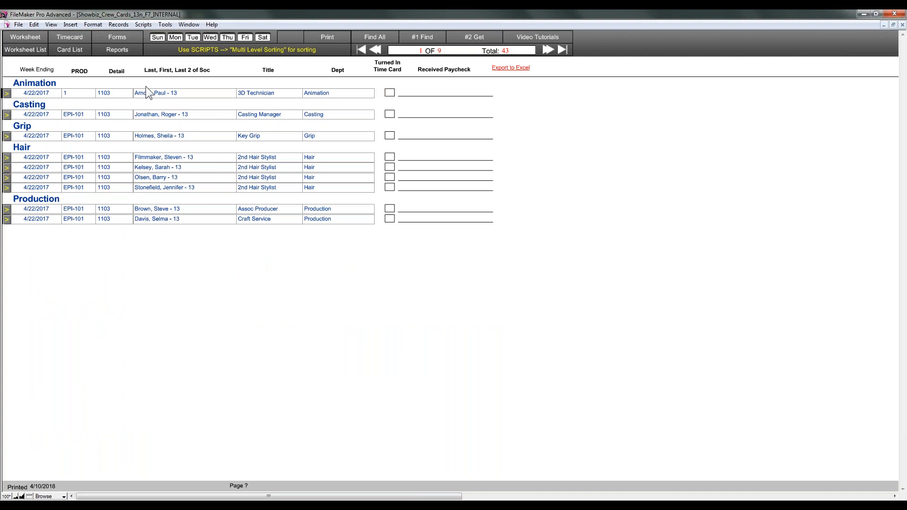
pyautogui.click(118, 51)
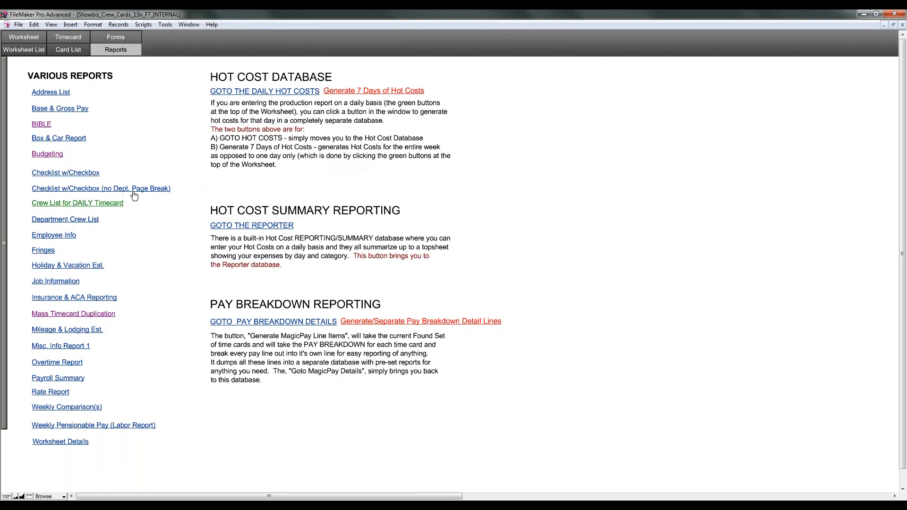
pyautogui.click(64, 174)
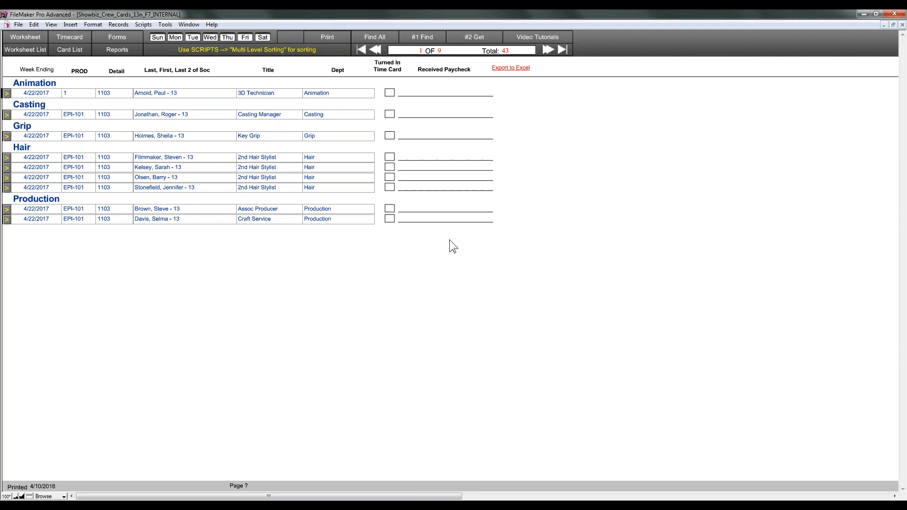
pyautogui.click(126, 52)
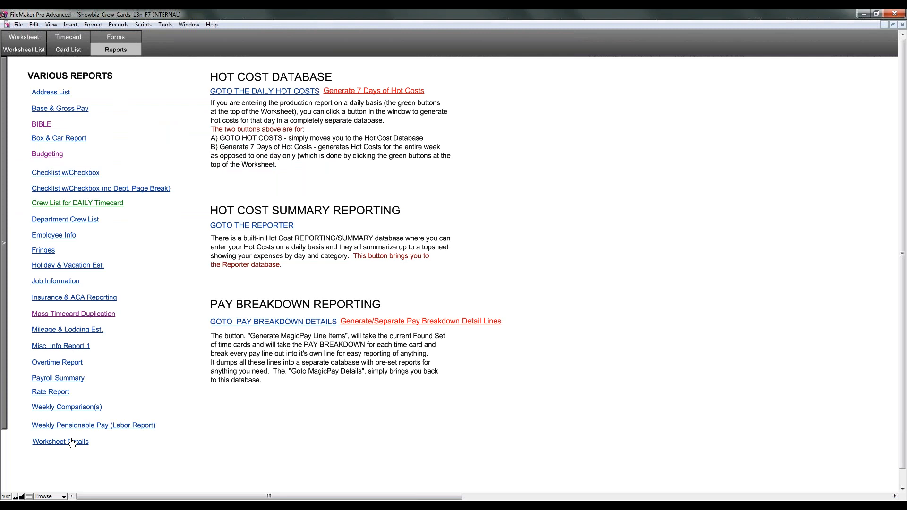
# Step: Open the Worksheet Details report for the nine 4/22/17 timecards, totalling $32,098.10
pyautogui.click(54, 249)
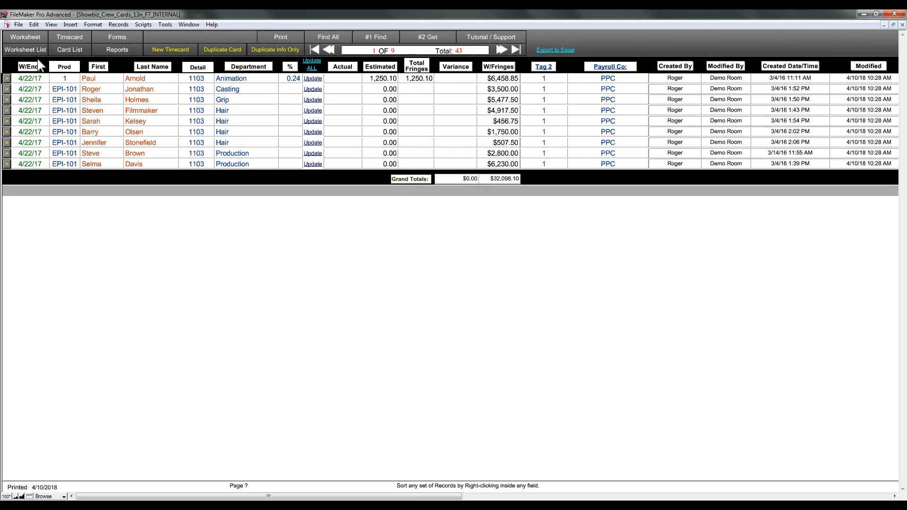
# Step: Save the browsed records to the Desktop as an .xlsx workbook named 'roger repo'
pyautogui.click(19, 25)
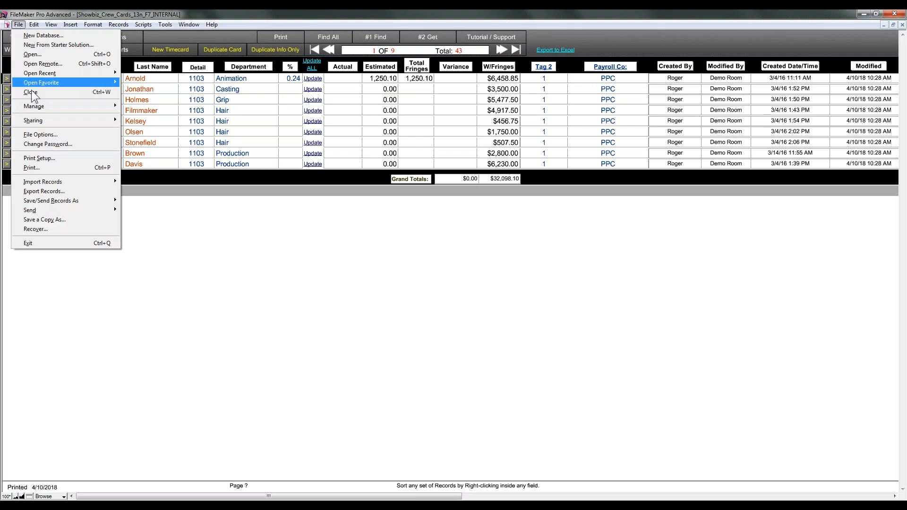
pyautogui.moveTo(94, 202)
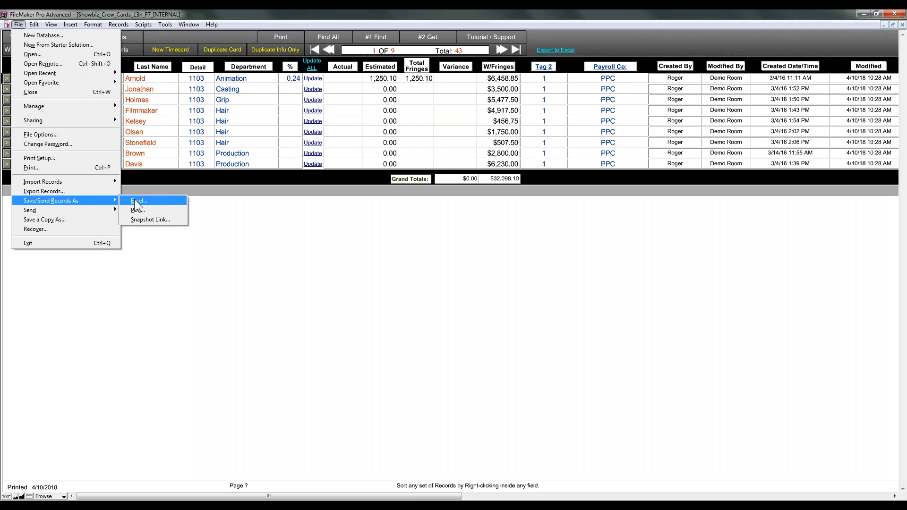
pyautogui.click(137, 201)
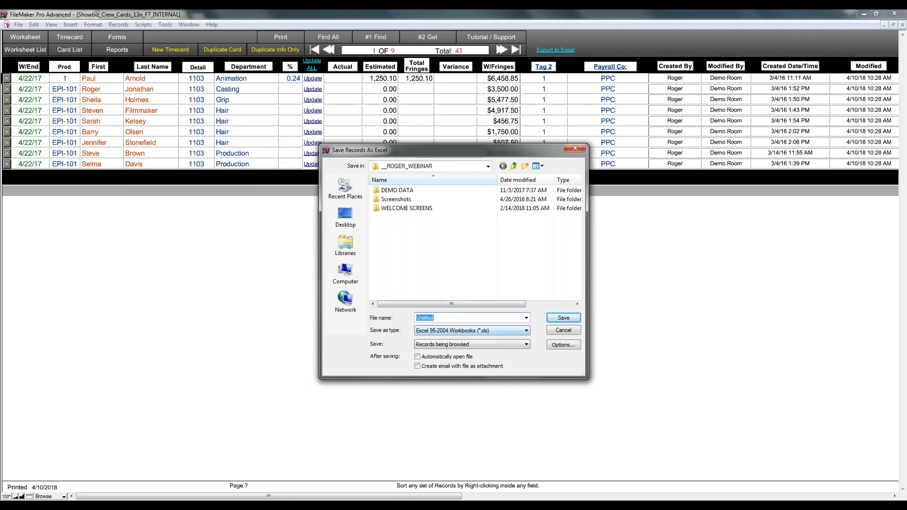
pyautogui.write('ro')
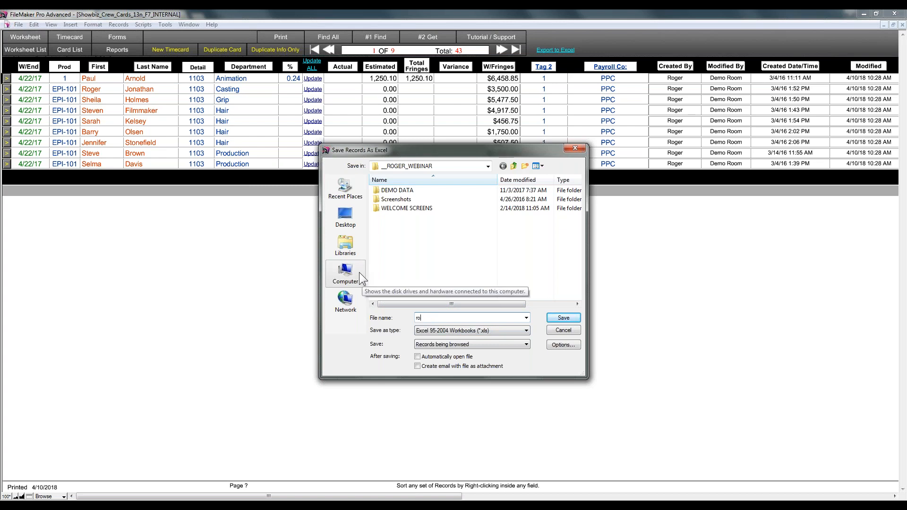
pyautogui.write('ger report')
pyautogui.click(462, 329)
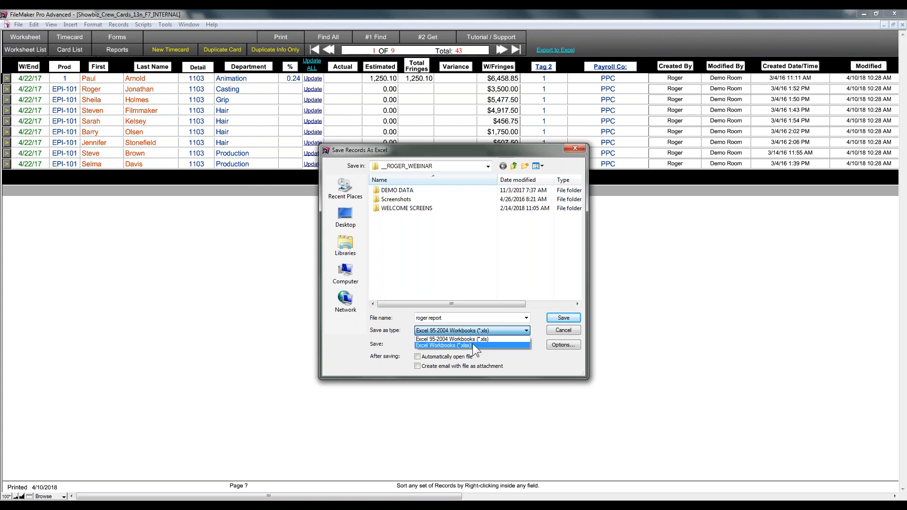
pyautogui.click(472, 344)
pyautogui.click(345, 215)
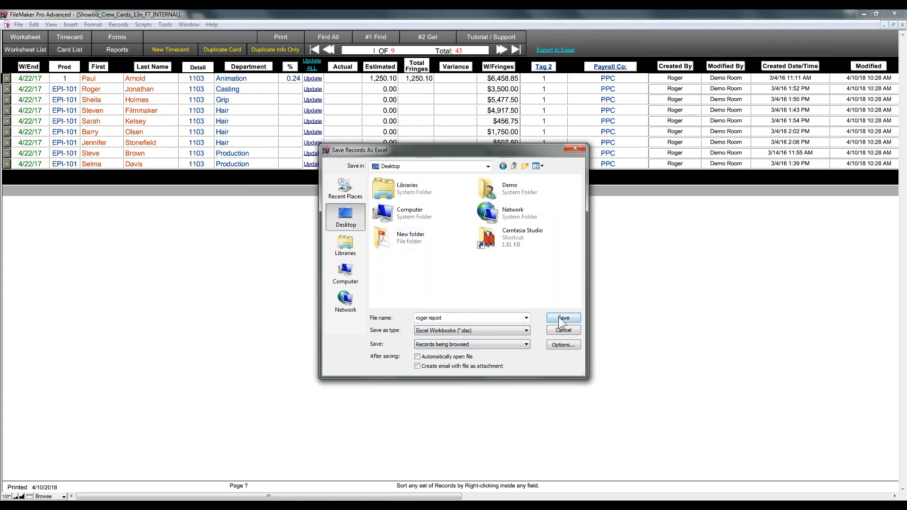
pyautogui.click(559, 318)
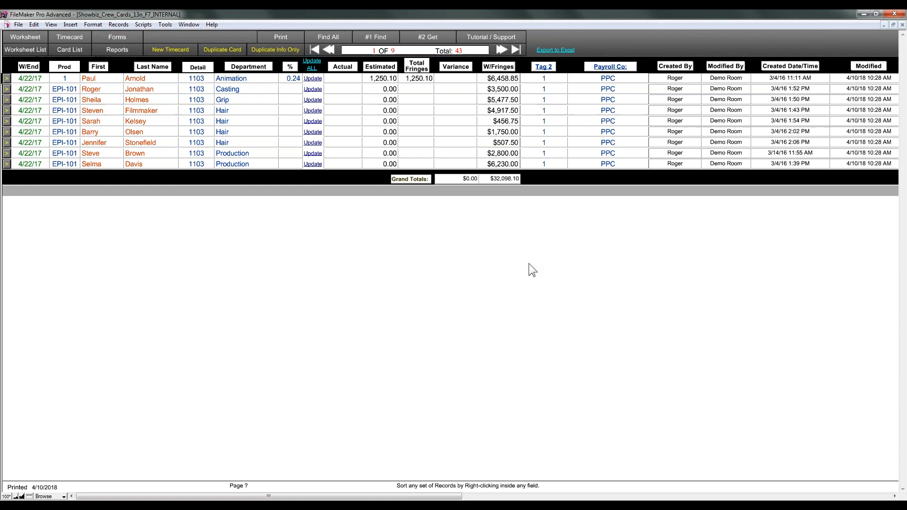
# Step: Sort the list by last name, then by department, and go back to Reports
pyautogui.click(153, 66)
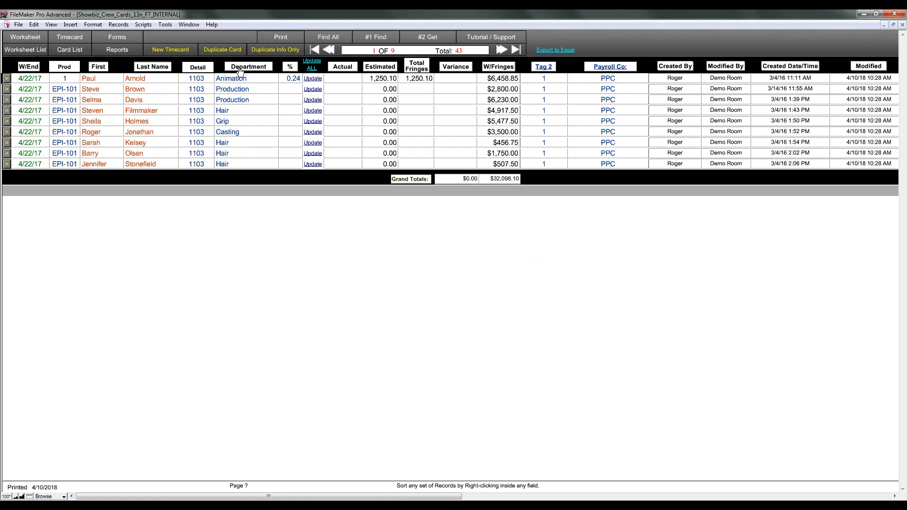
pyautogui.click(241, 69)
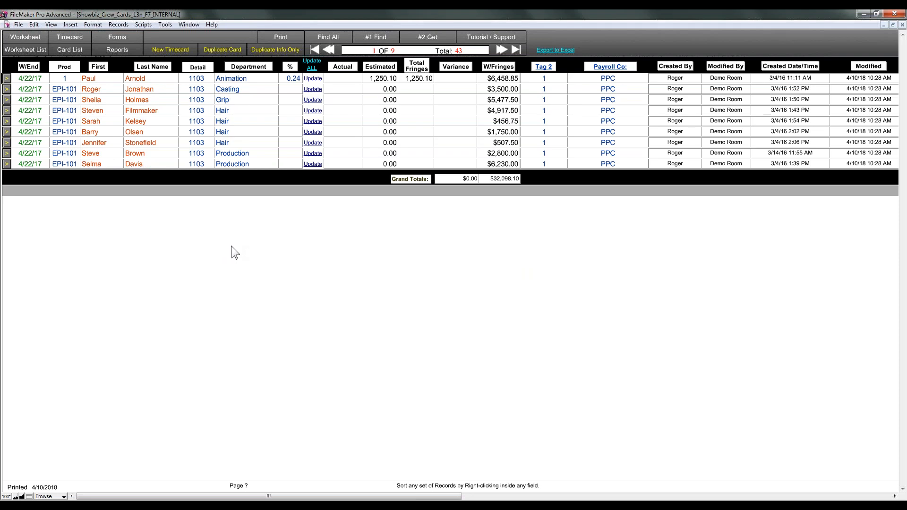
pyautogui.click(126, 53)
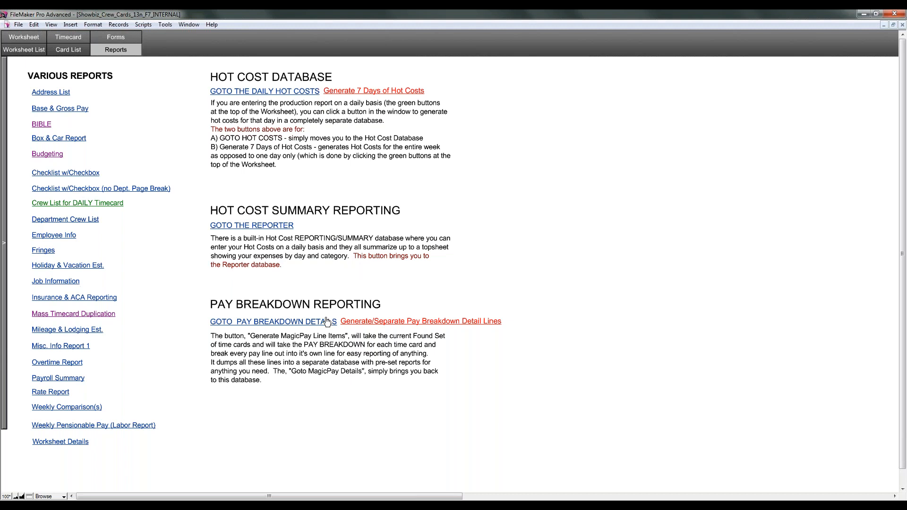
# Step: Generate the separate pay breakdown detail lines and preview the Details by Department payroll report
pyautogui.click(369, 322)
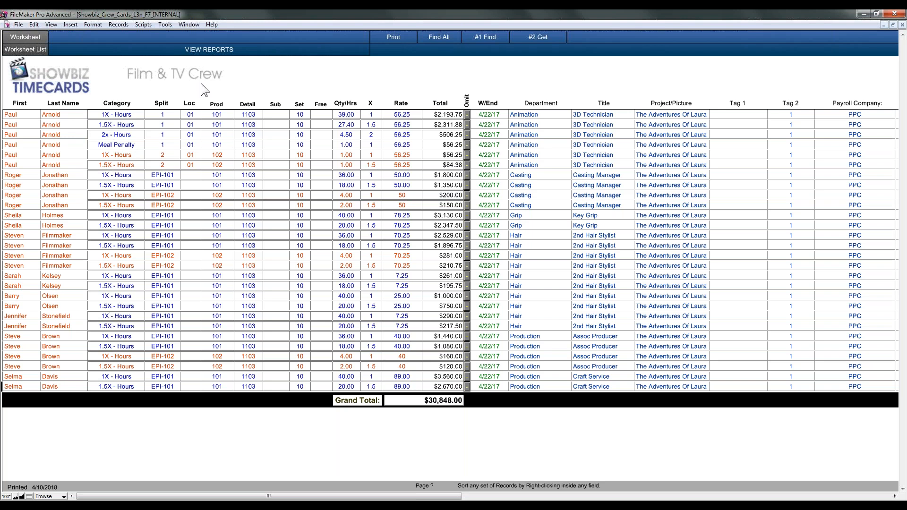
pyautogui.click(211, 50)
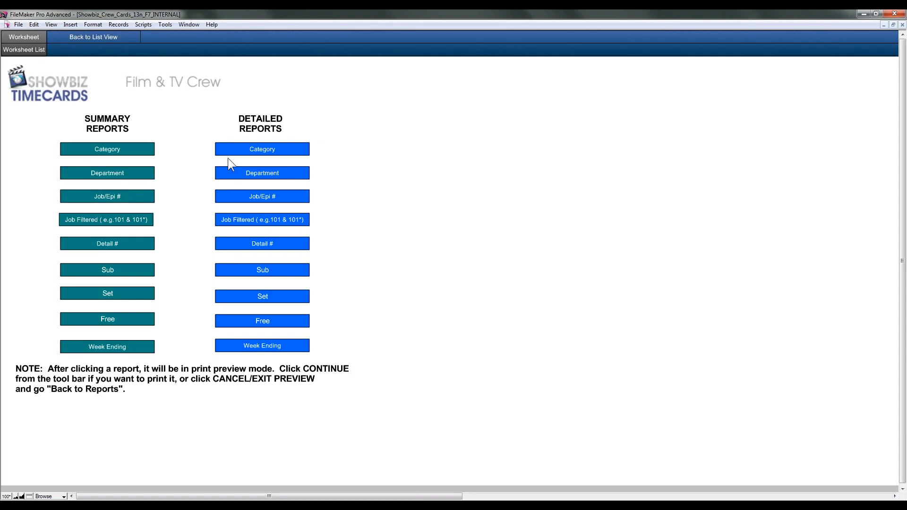
pyautogui.click(258, 178)
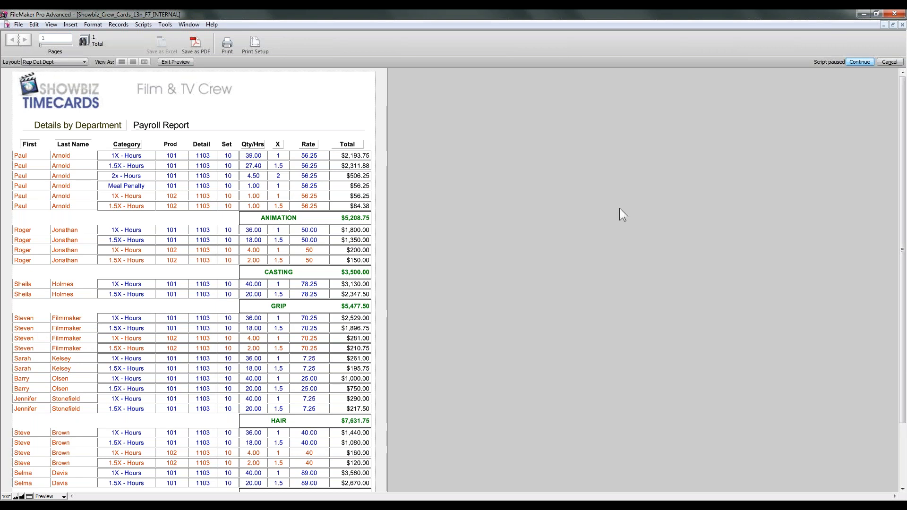
# Step: Review the department report preview, then let the paused report script continue
pyautogui.scroll(-3, 619, 207)
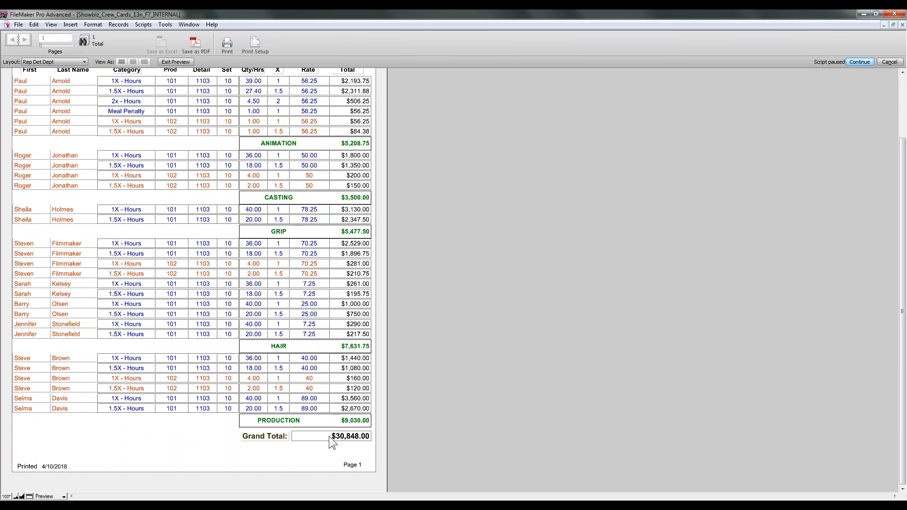
pyautogui.scroll(3, 331, 436)
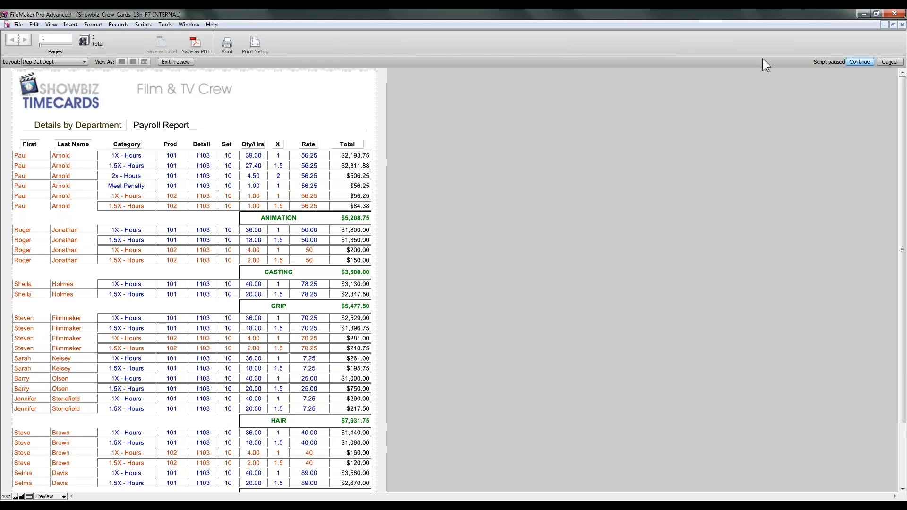
pyautogui.click(854, 62)
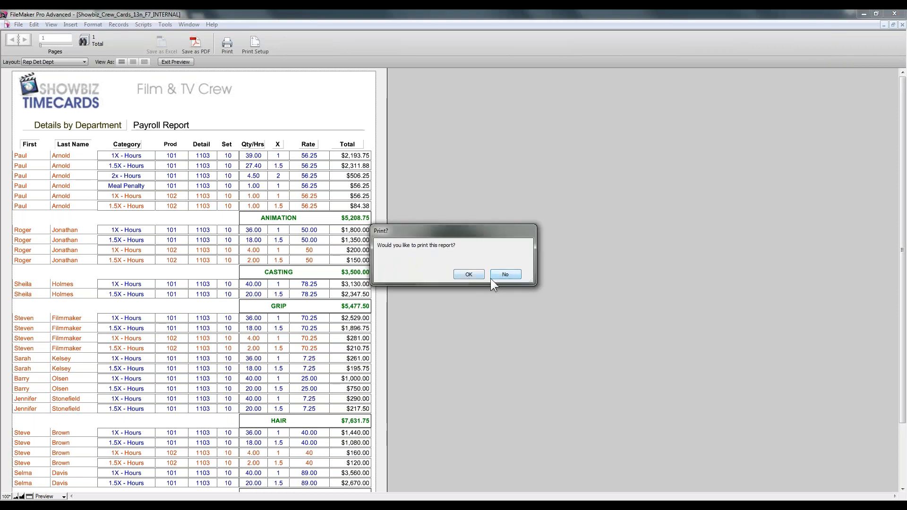
# Step: Agree to print and title the report 'Payroll Report 4-7-18'
pyautogui.click(468, 275)
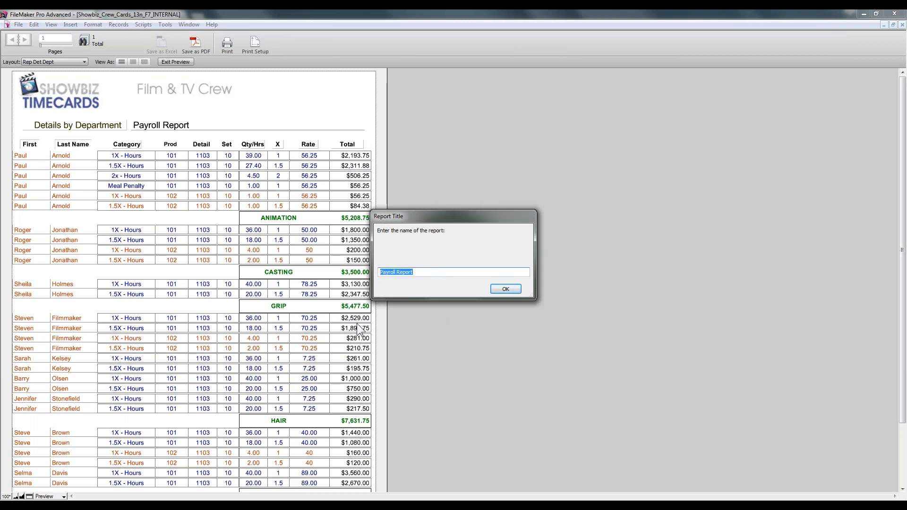
pyautogui.click(421, 273)
pyautogui.click(880, 507)
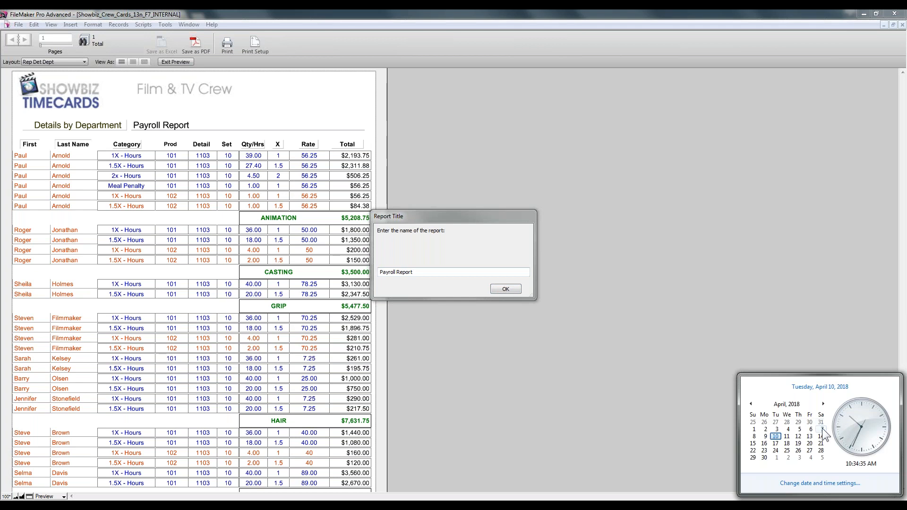
pyautogui.click(421, 271)
pyautogui.write('4')
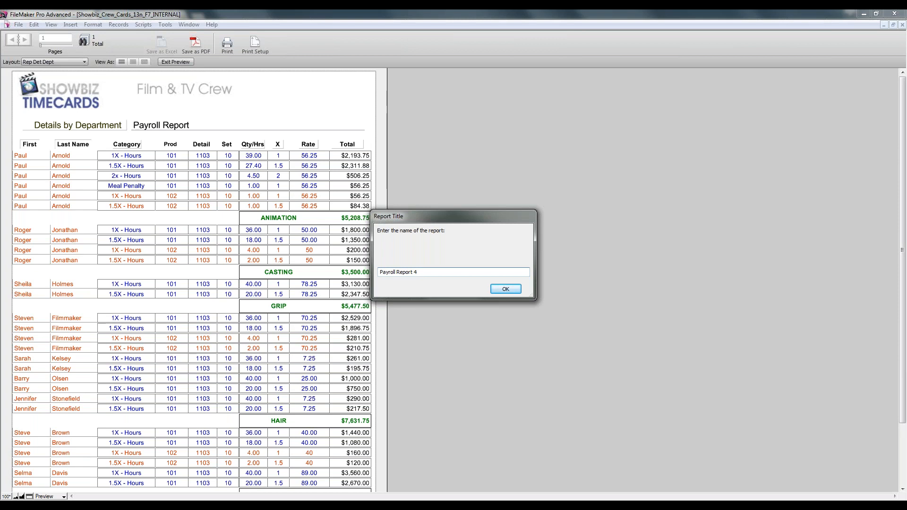
pyautogui.write('-7-18')
pyautogui.click(503, 288)
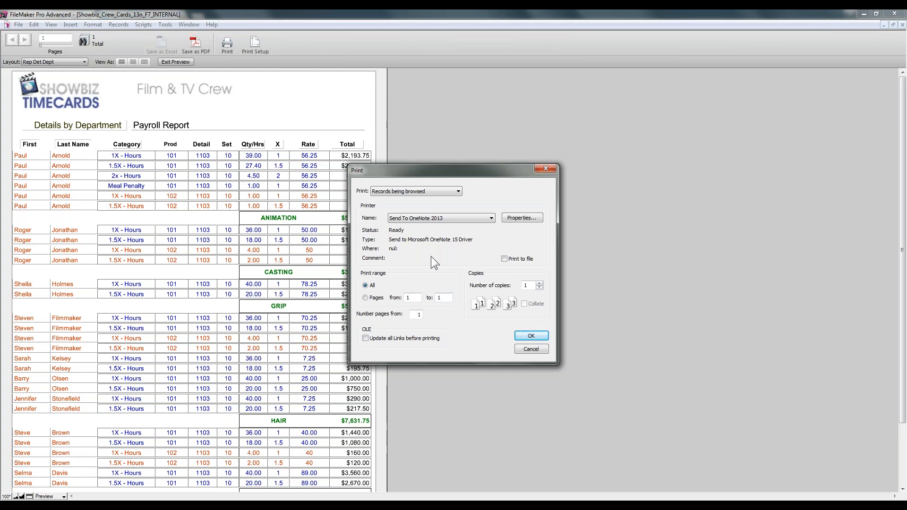
# Step: Print the department payroll report to the PDF reDirect v2 printer
pyautogui.click(438, 192)
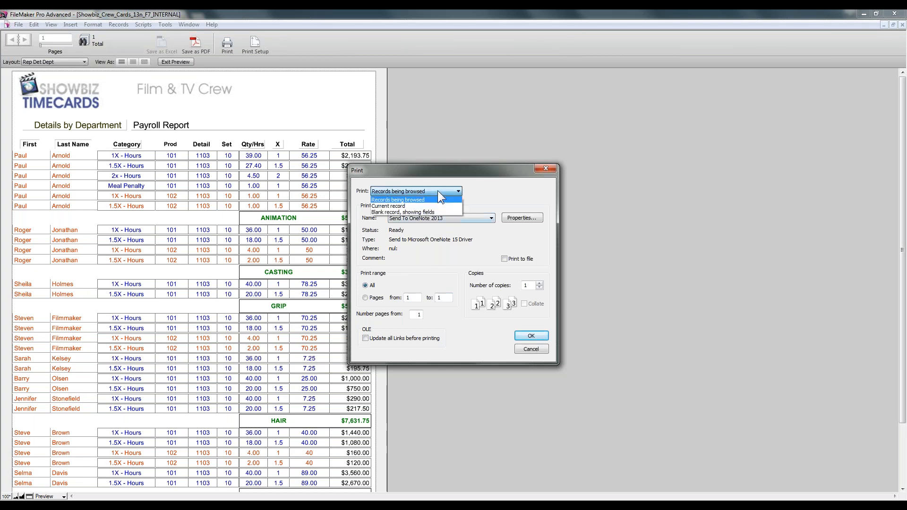
pyautogui.click(460, 200)
pyautogui.click(487, 219)
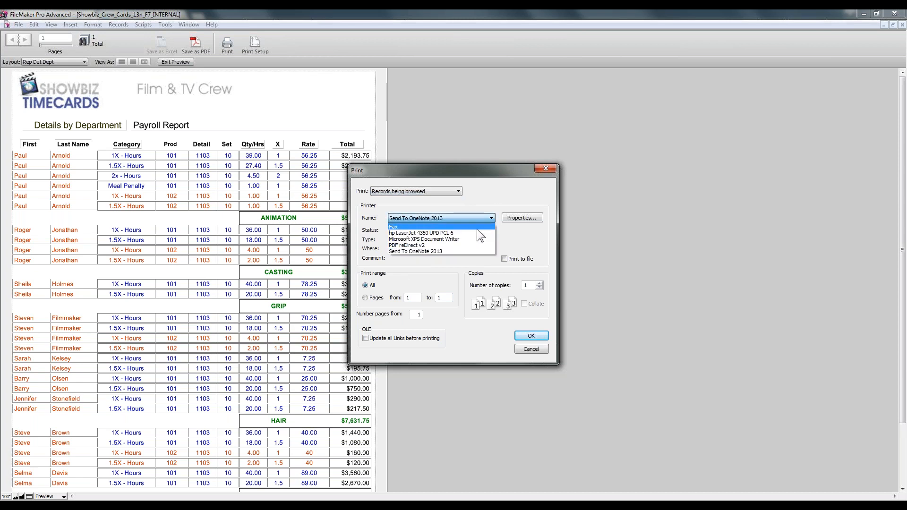
pyautogui.click(470, 244)
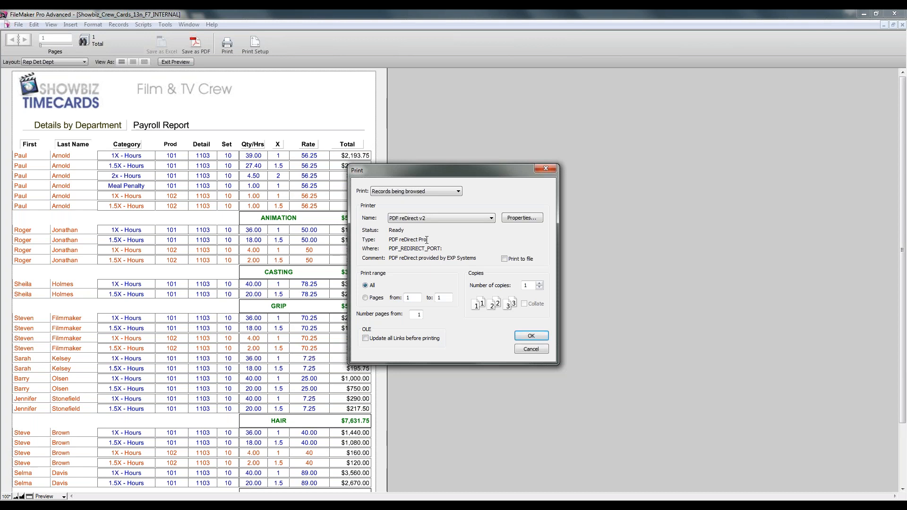
pyautogui.click(526, 335)
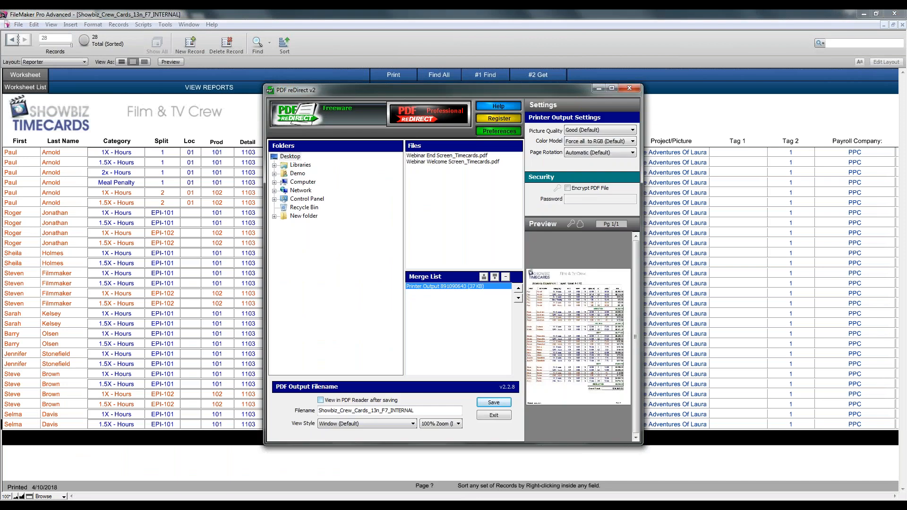
# Step: Save the report PDF to the Desktop under the name 'Rogers report'
pyautogui.click(297, 157)
pyautogui.moveTo(421, 410); pyautogui.dragTo(297, 401)
pyautogui.write('Rog')
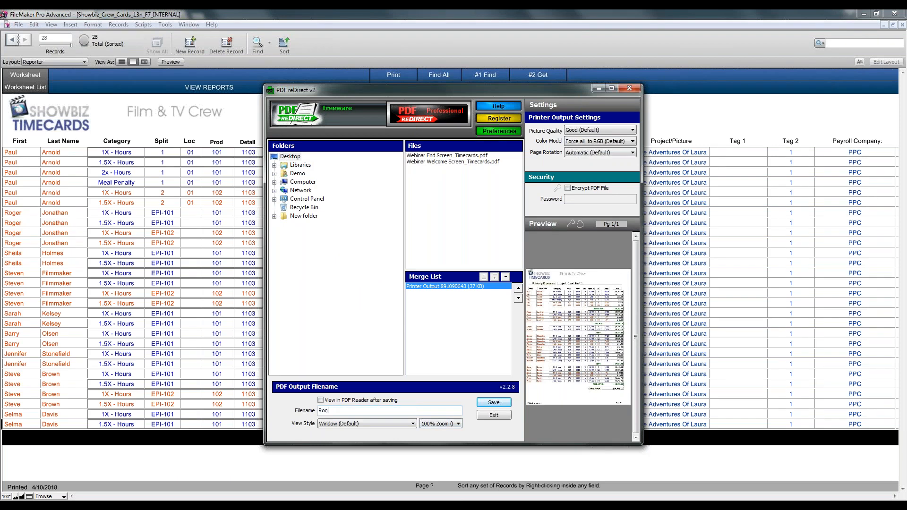
pyautogui.write('ers repo')
pyautogui.click(484, 401)
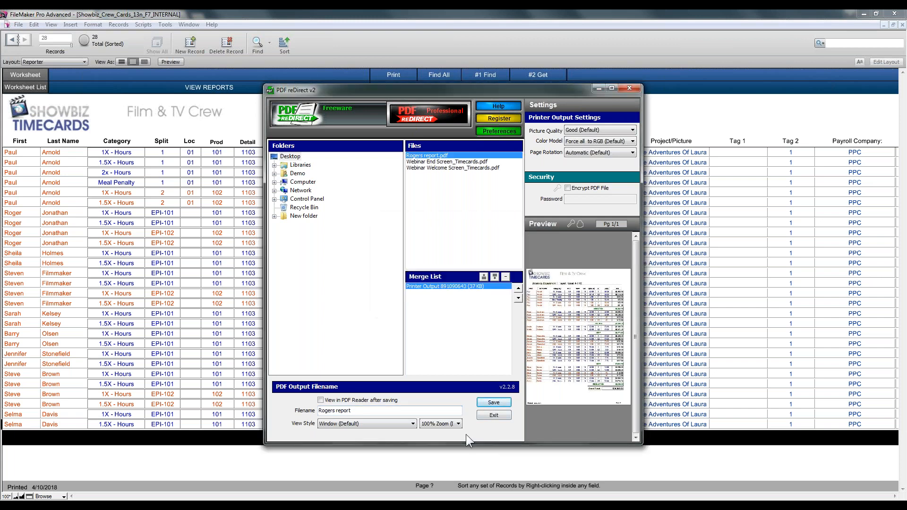
pyautogui.click(495, 404)
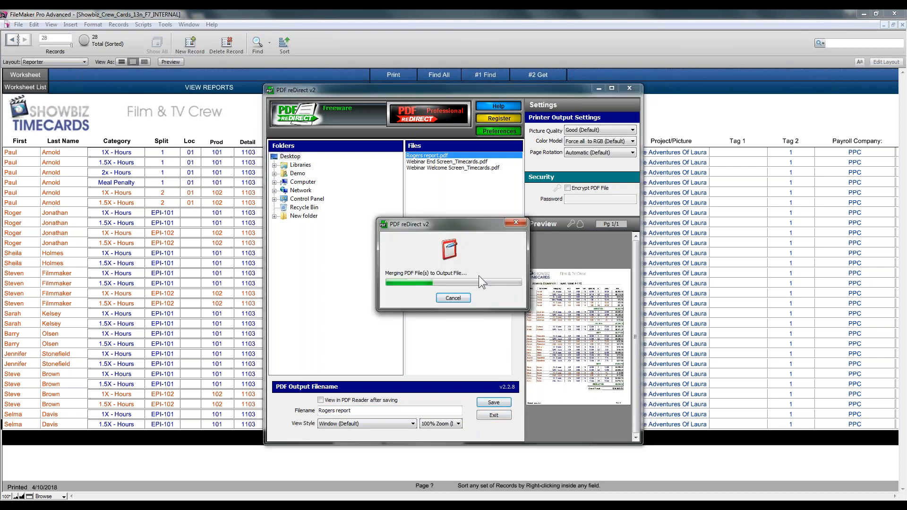
pyautogui.click(630, 88)
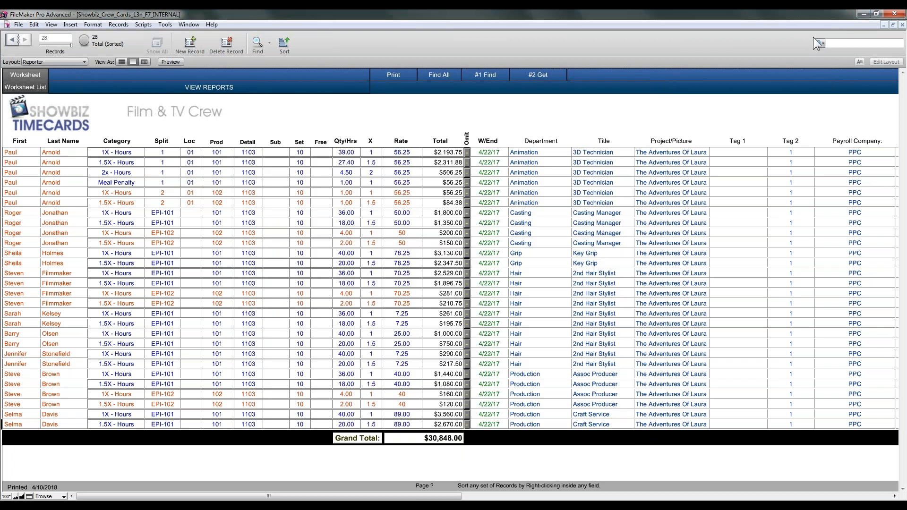
pyautogui.click(860, 14)
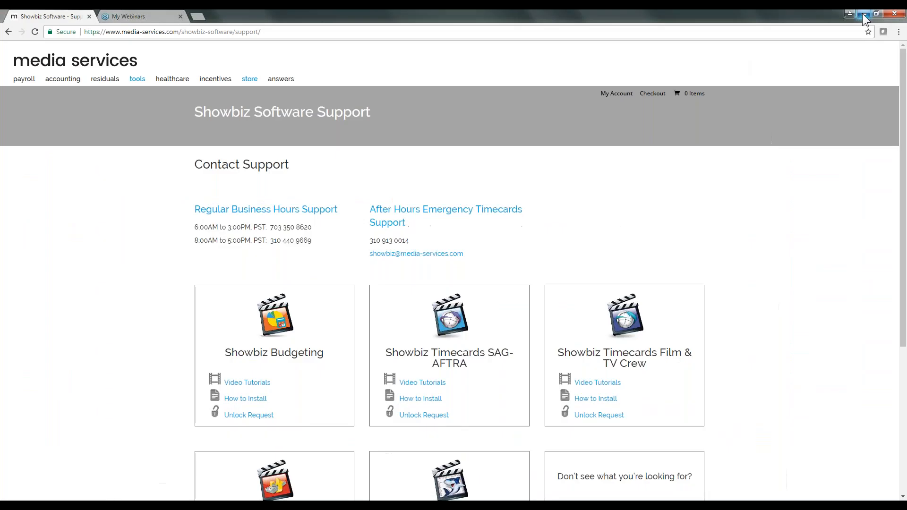
pyautogui.click(862, 14)
pyautogui.click(862, 14)
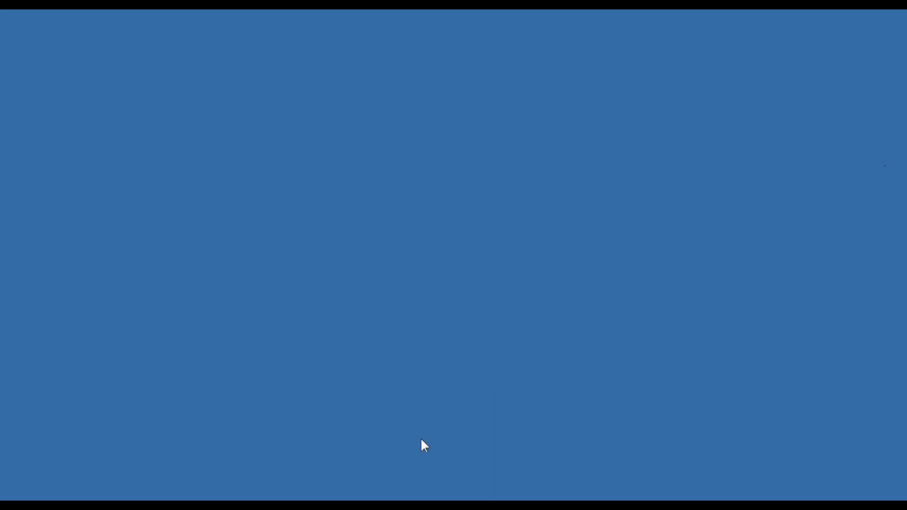
pyautogui.click(378, 505)
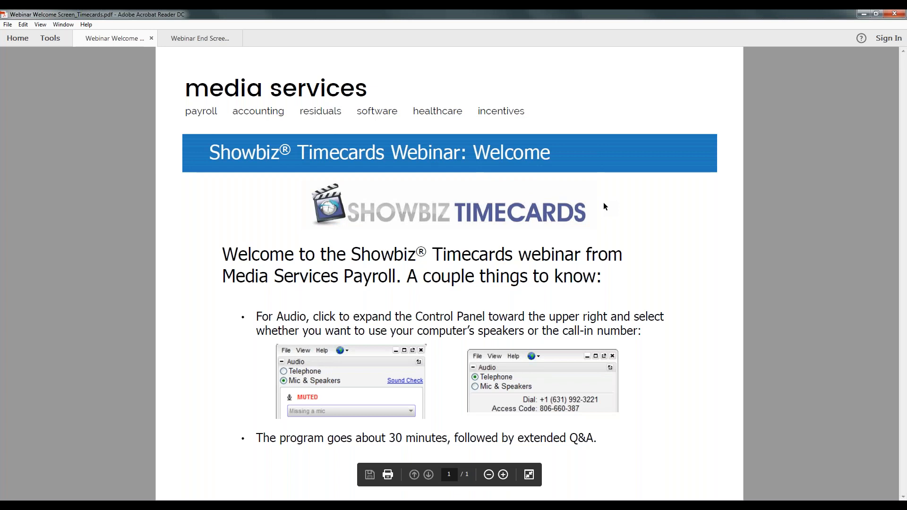
pyautogui.click(401, 505)
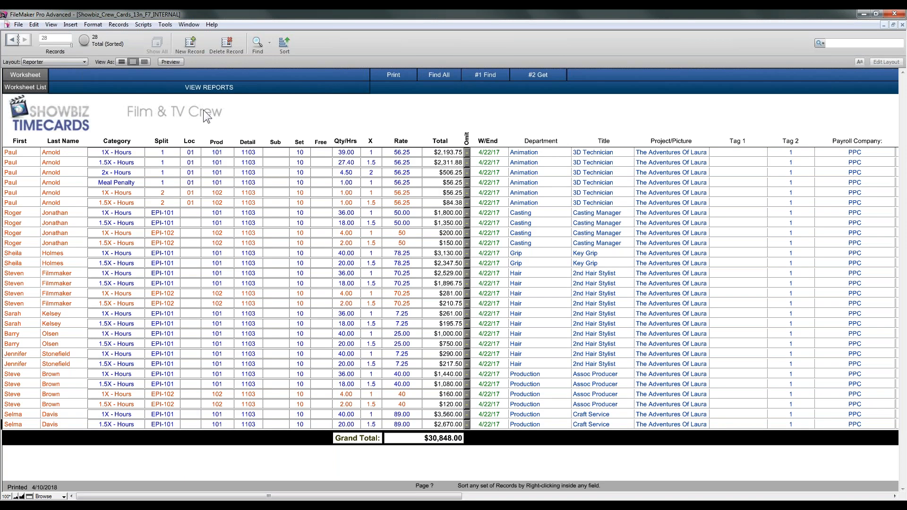
# Step: Show record 9's printable timecard in the #6 With Original Hours format
pyautogui.click(30, 78)
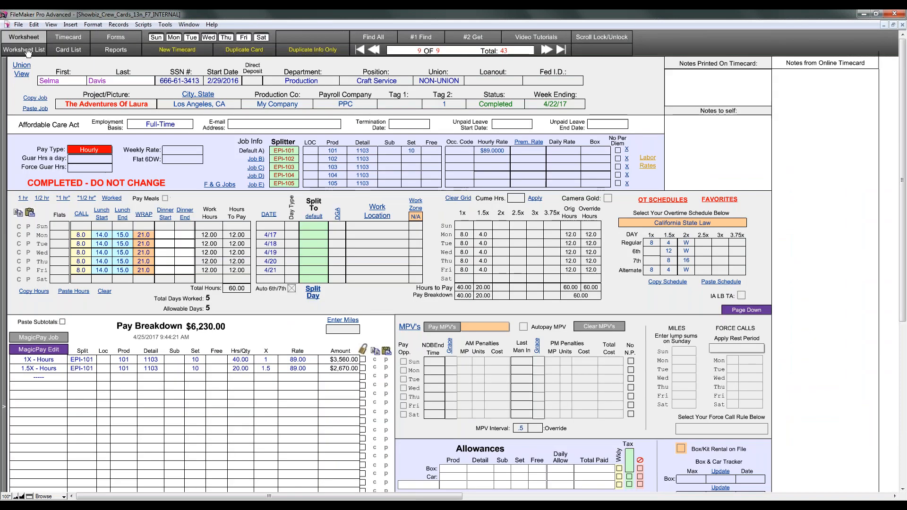
pyautogui.click(533, 125)
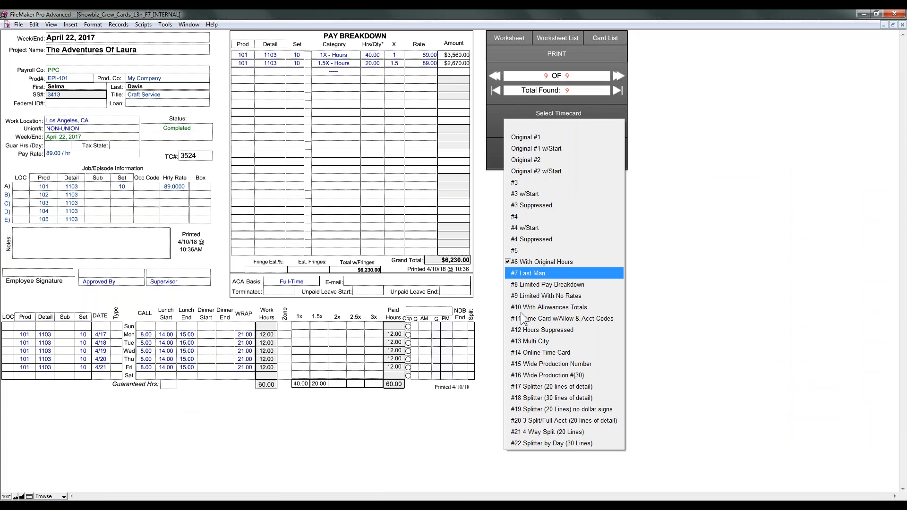
pyautogui.click(741, 307)
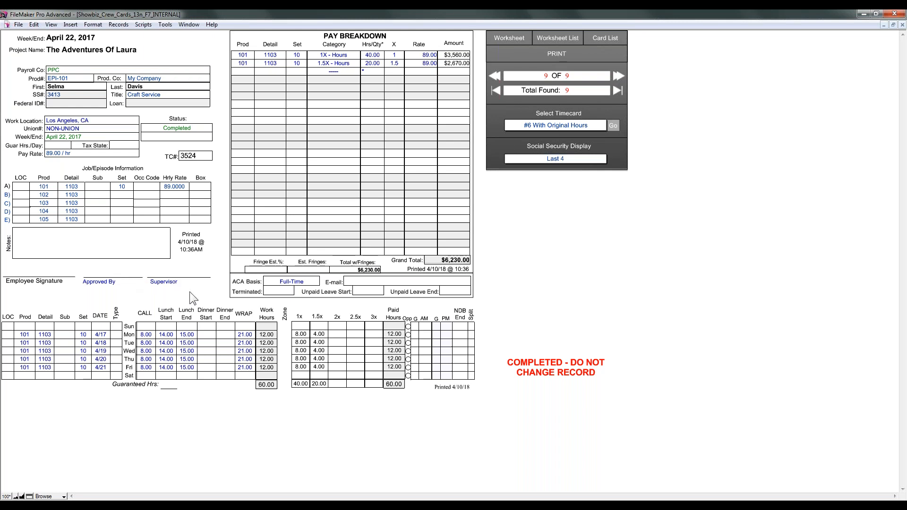
# Step: Find the timecards for week ending 5/13/2017 in the Worksheet List, giving 32 of 43
pyautogui.click(517, 42)
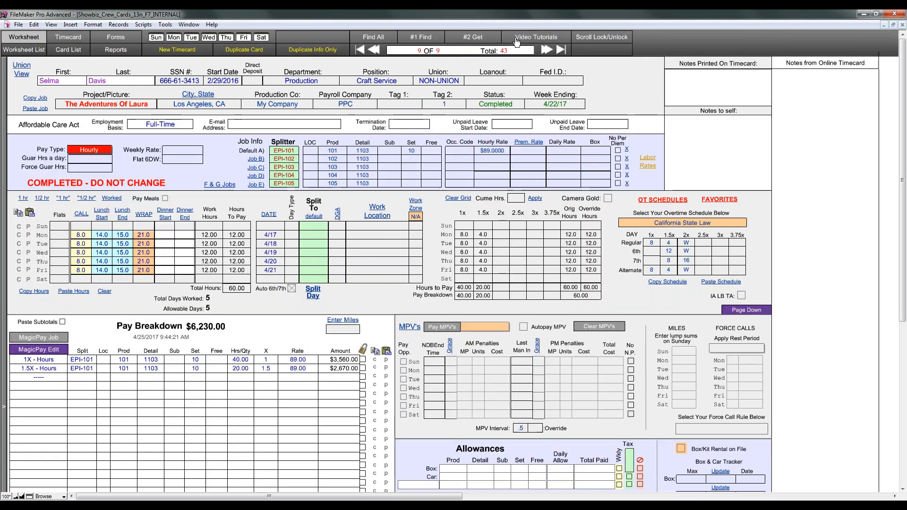
pyautogui.click(24, 50)
pyautogui.click(416, 44)
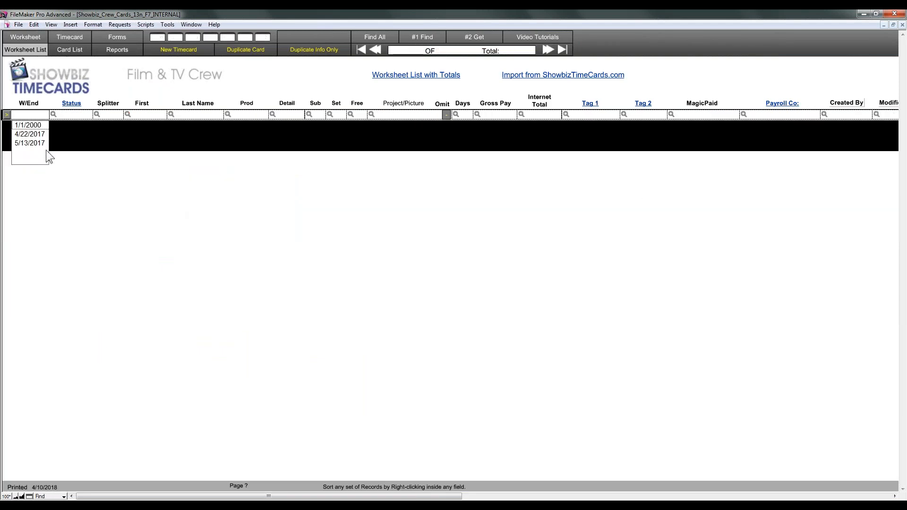
pyautogui.click(38, 143)
pyautogui.click(485, 41)
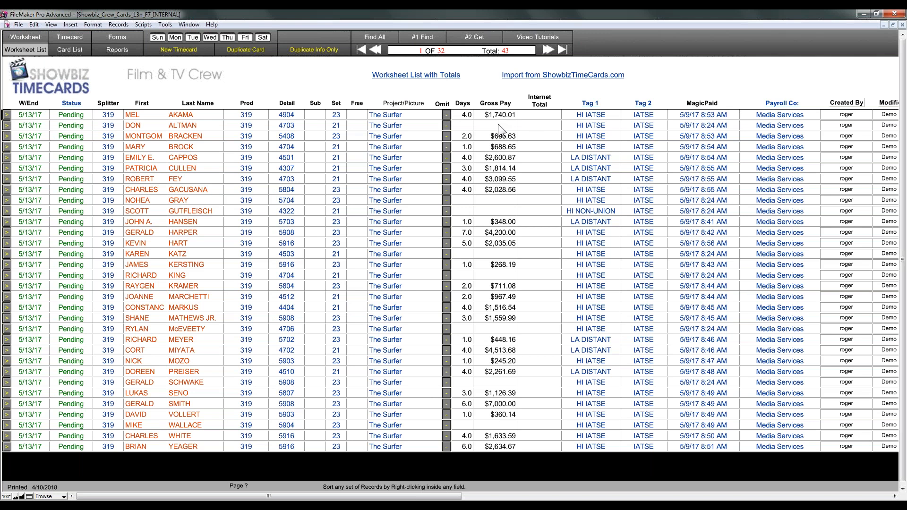
pyautogui.click(143, 24)
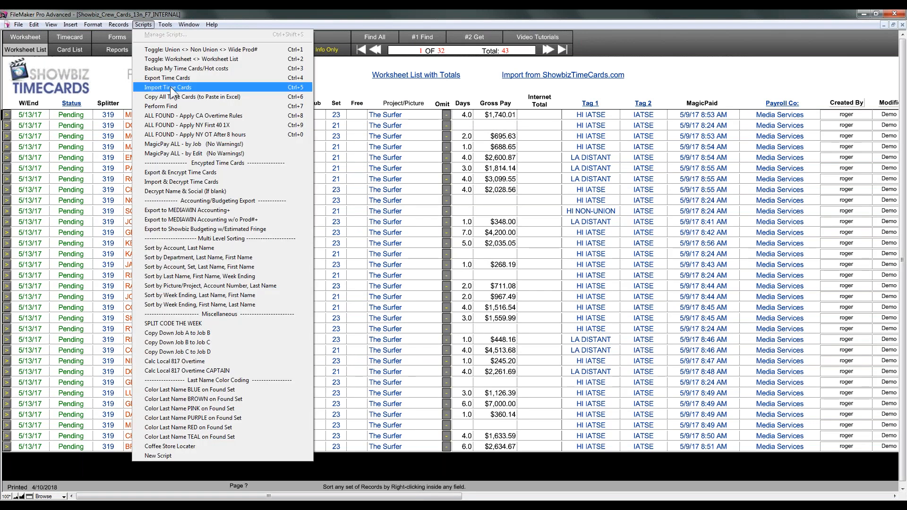
pyautogui.click(173, 78)
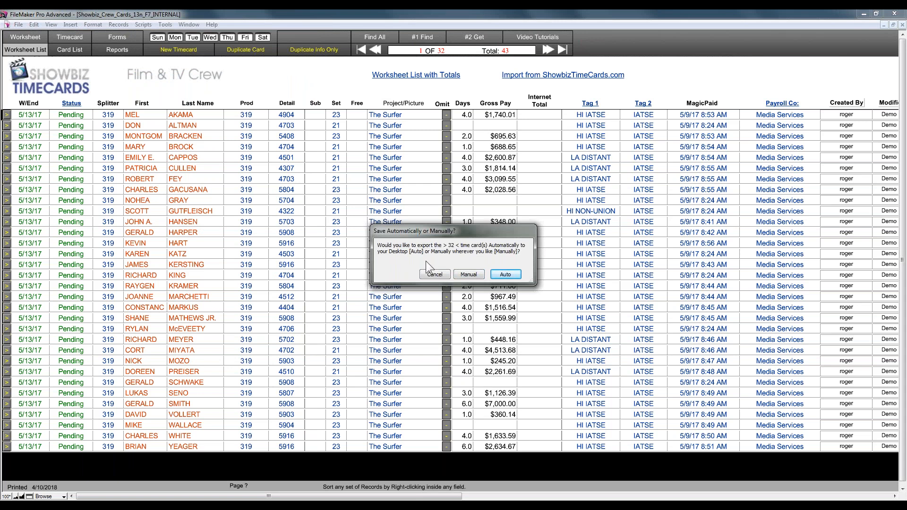
pyautogui.click(506, 275)
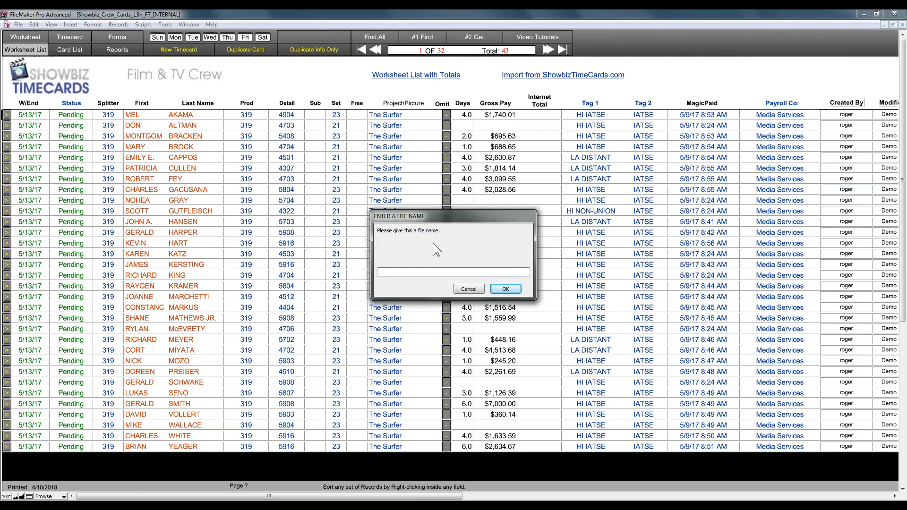
pyautogui.write('back')
pyautogui.press('BackSpace')
pyautogui.press('BackSpace')
pyautogui.press('BackSpace')
pyautogui.press('BackSpace')
pyautogui.press('BackSpace')
pyautogui.write('5')
pyautogui.click(469, 288)
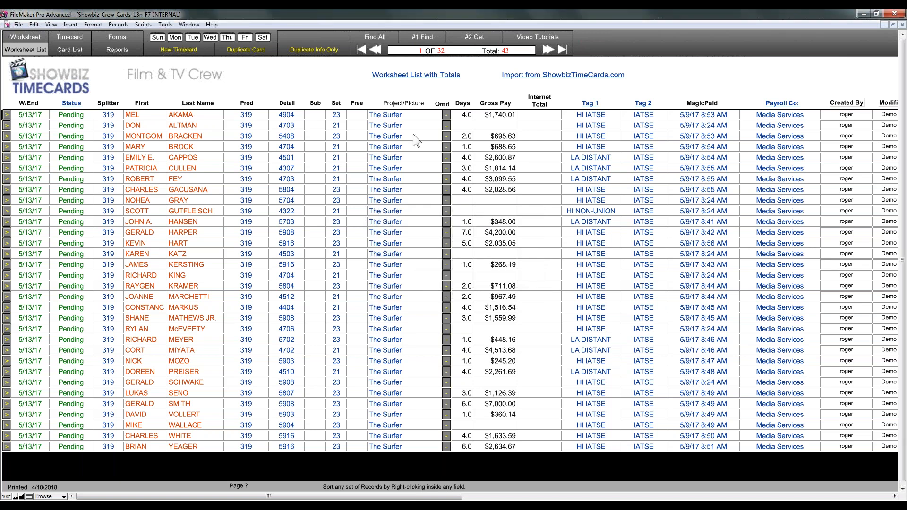
# Step: Run the Export & Encrypt Time Cards script from the Scripts menu
pyautogui.click(145, 24)
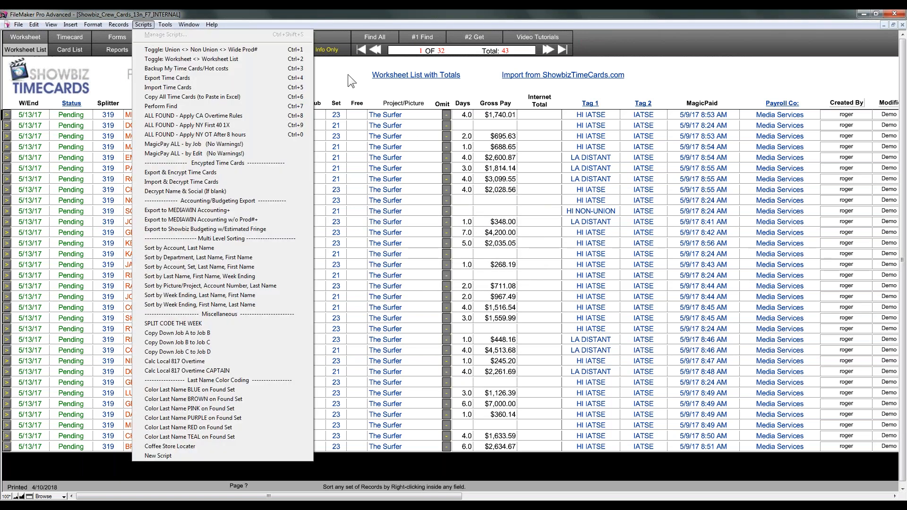
pyautogui.click(348, 75)
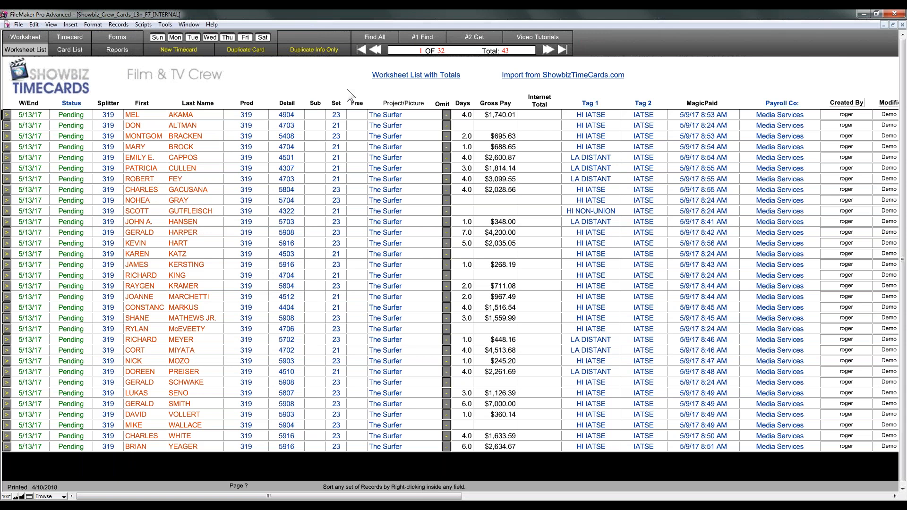
pyautogui.click(146, 24)
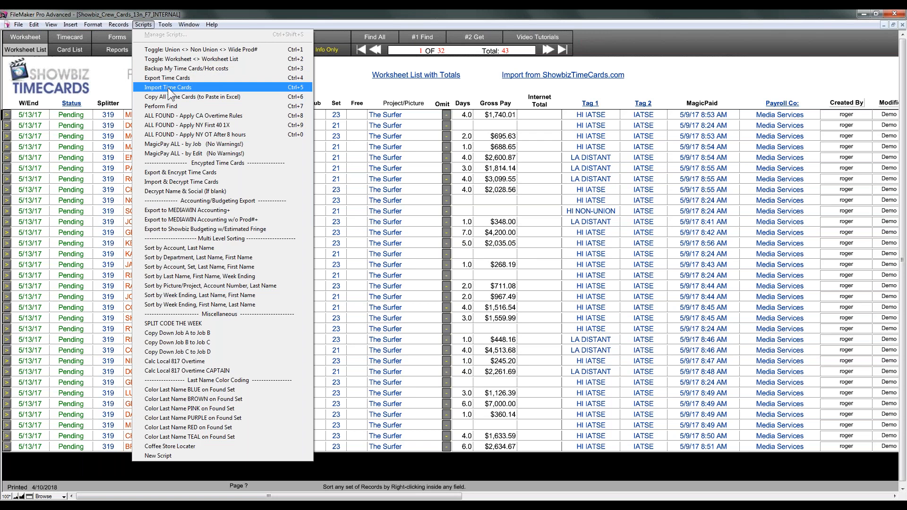
pyautogui.click(182, 172)
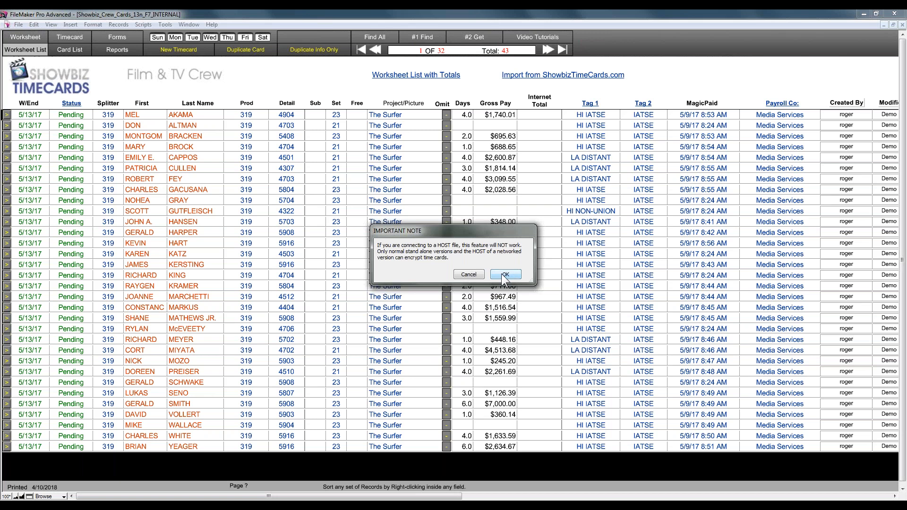
# Step: Acknowledge the hosted-file warning, set the export encryption password, and name the file aaaa
pyautogui.click(504, 274)
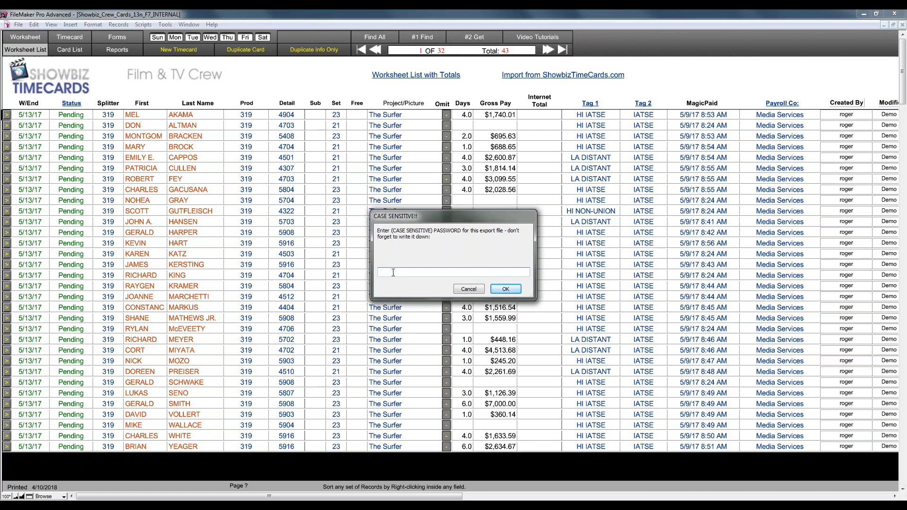
pyautogui.write('su')
pyautogui.write('er')
pyautogui.write(' 5')
pyautogui.write('5')
pyautogui.write('-13-17')
pyautogui.click(496, 291)
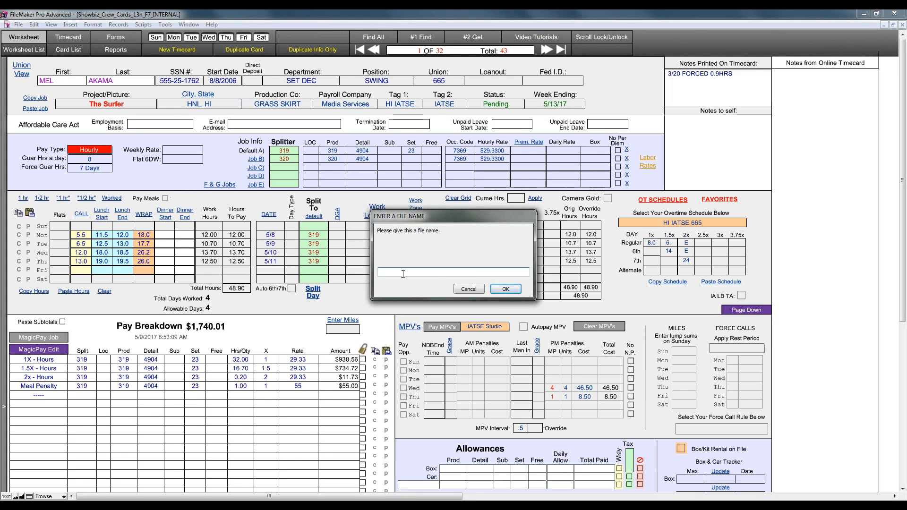
pyautogui.write('aaaa')
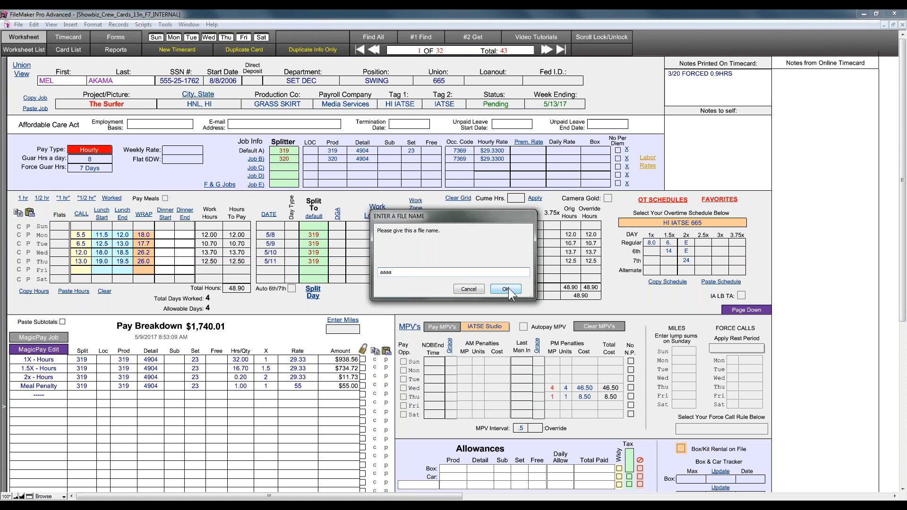
pyautogui.click(507, 290)
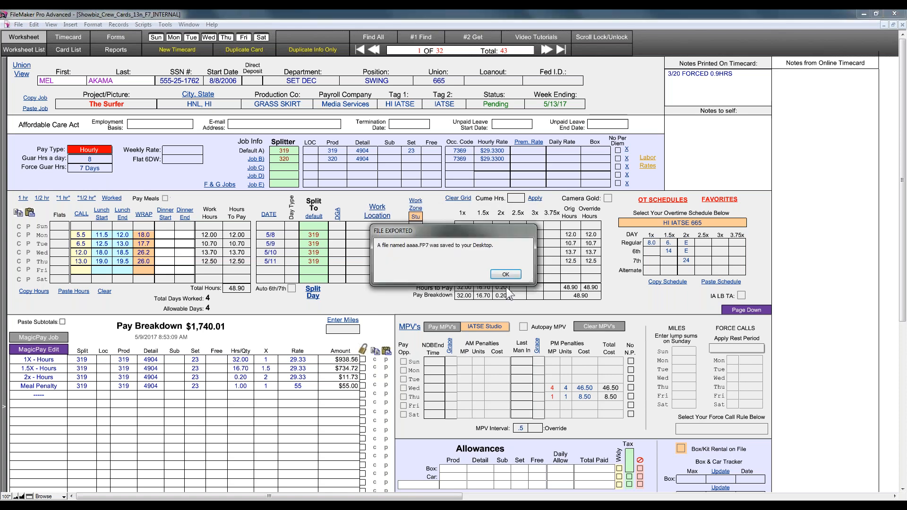
# Step: Dismiss the export notice, start Import & Decrypt Time Cards, then cancel choosing the file
pyautogui.click(505, 274)
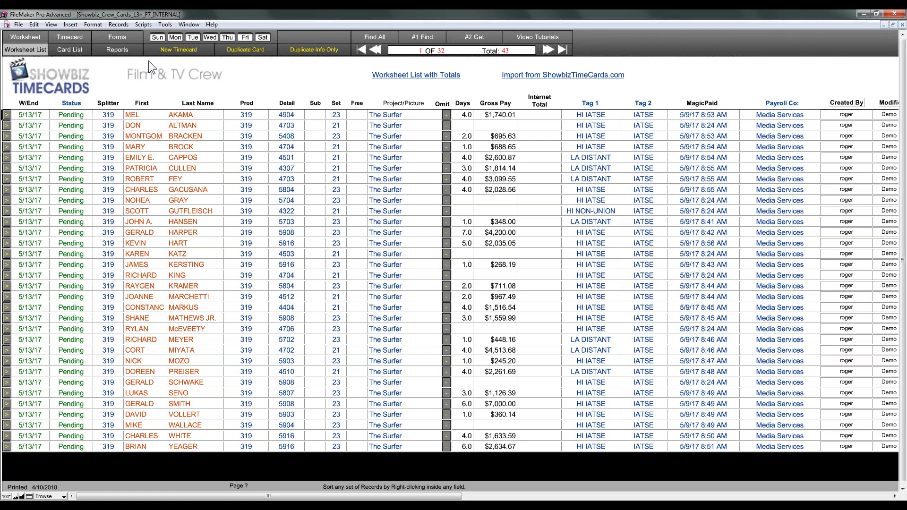
pyautogui.click(143, 24)
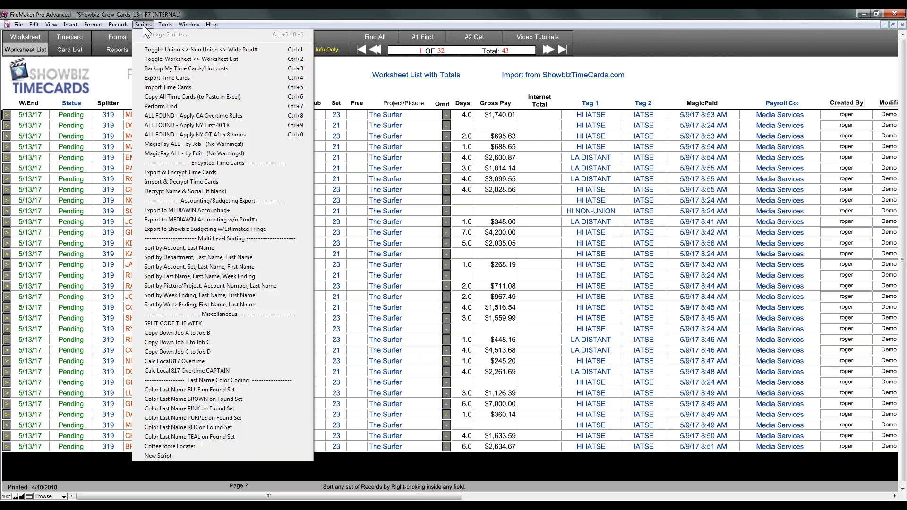
pyautogui.click(185, 181)
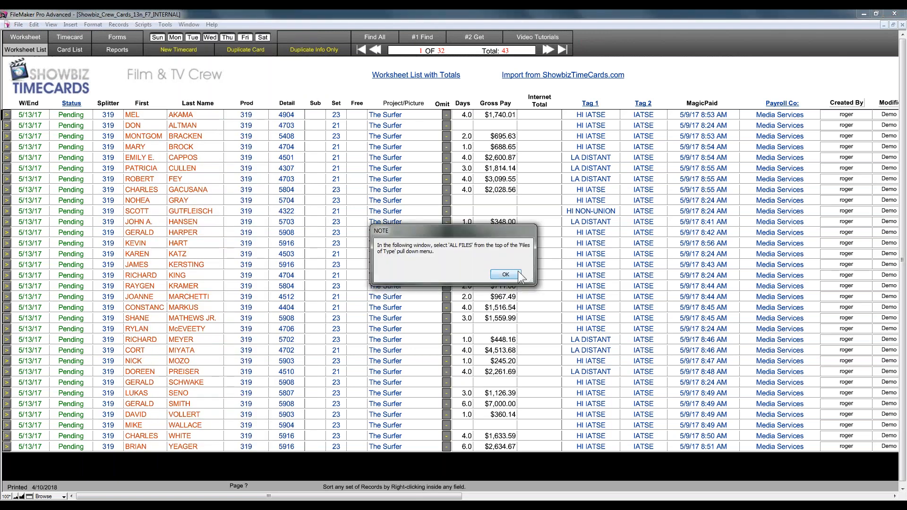
pyautogui.click(494, 274)
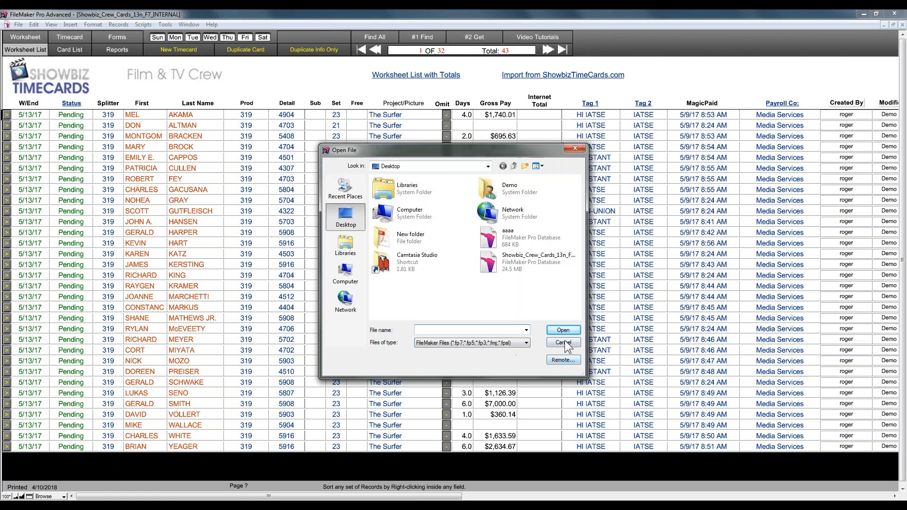
pyautogui.click(564, 341)
# Step: Dismiss the canceled-import message, run Export & Encrypt Time Cards, and enter a case-sensitive export password
pyautogui.click(512, 275)
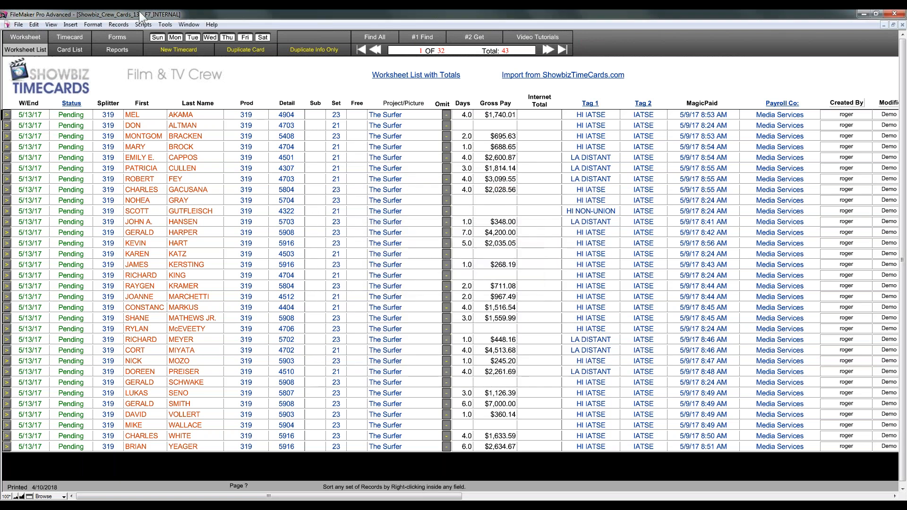
pyautogui.click(146, 23)
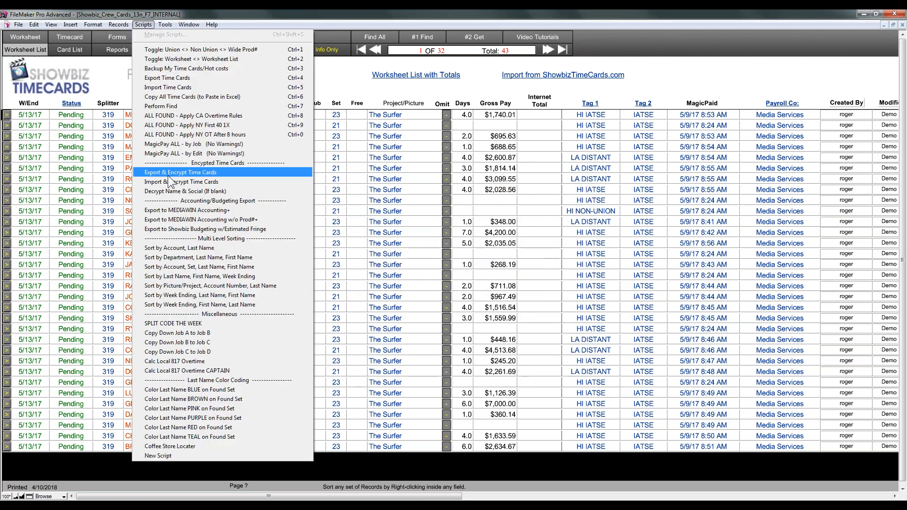
pyautogui.click(169, 173)
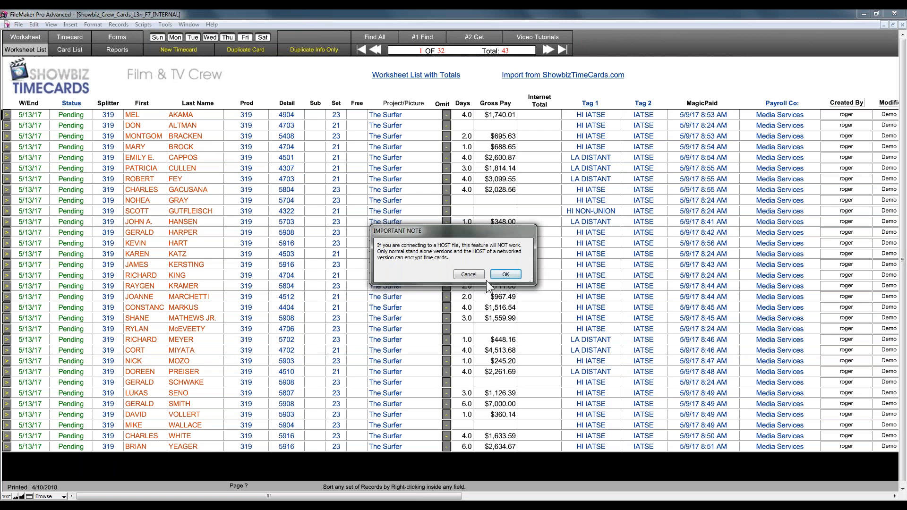
pyautogui.click(505, 274)
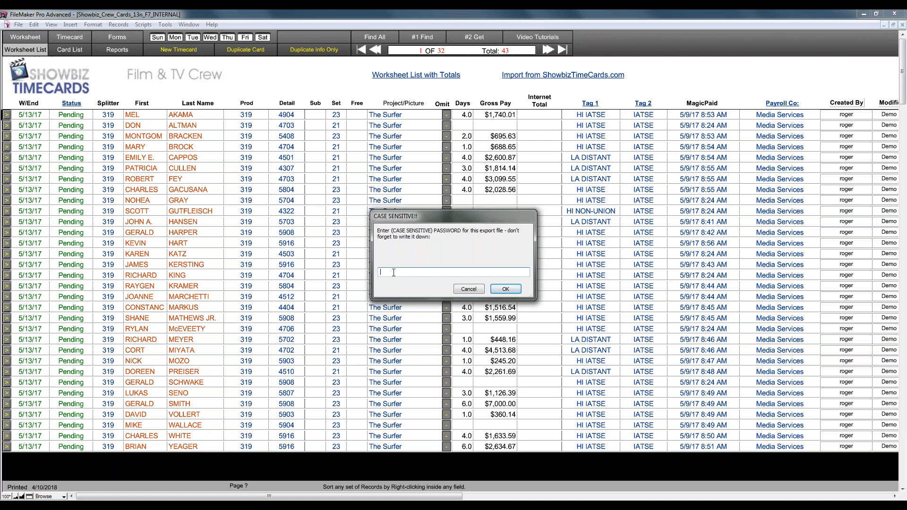
pyautogui.write('MyPassword1*64')
pyautogui.hotkey('ctrl', 'a')
# Step: Confirm the password and export the encrypted timecards manually named 'sufter 5-13'
pyautogui.click(506, 289)
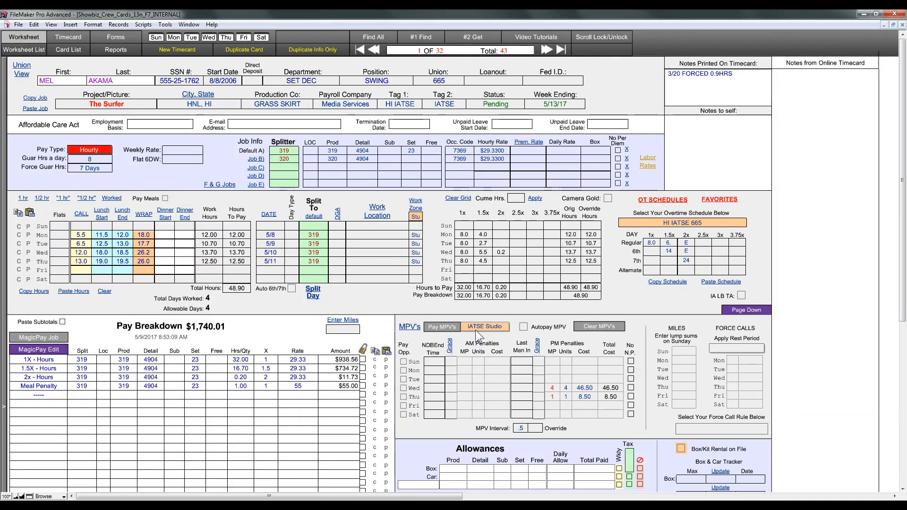
pyautogui.click(505, 274)
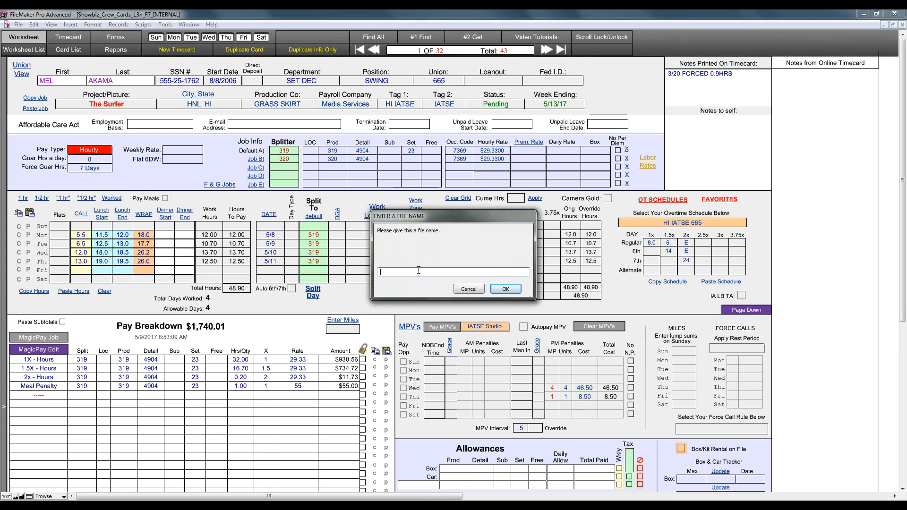
pyautogui.write('sufter 5-13')
pyautogui.click(506, 289)
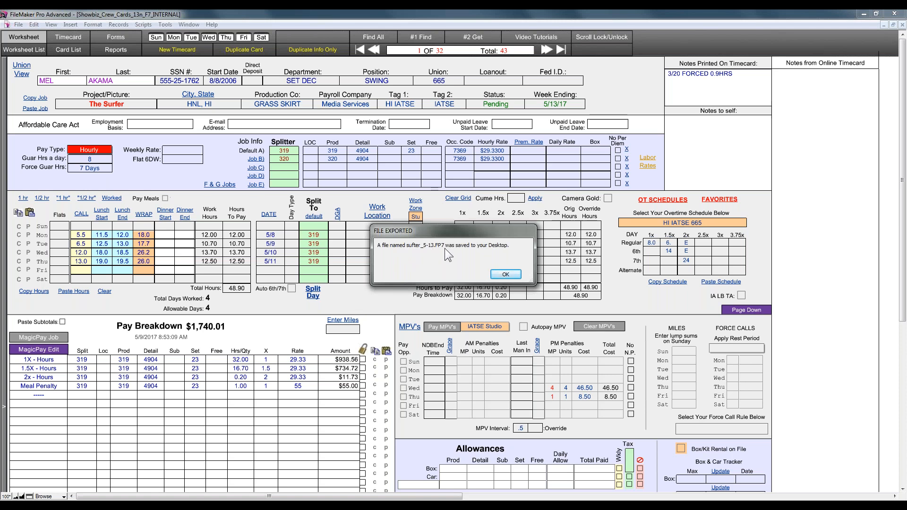
pyautogui.click(494, 275)
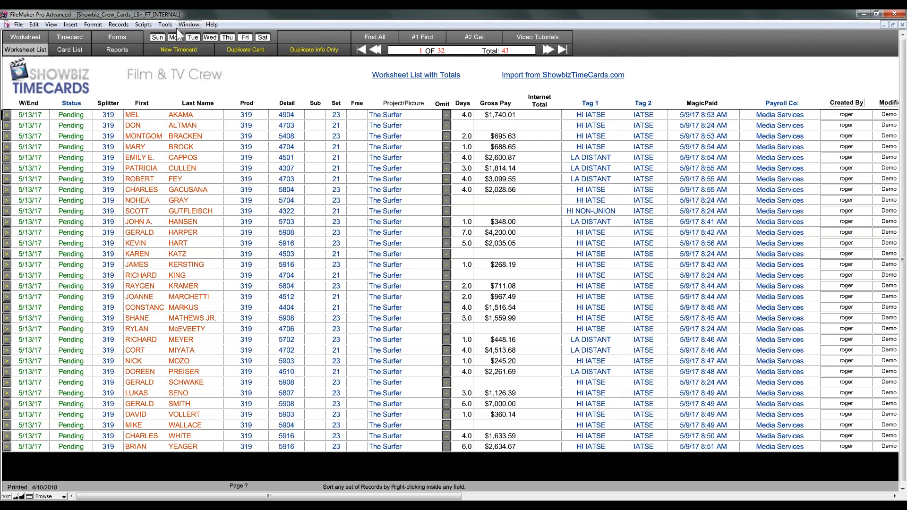
pyautogui.click(141, 22)
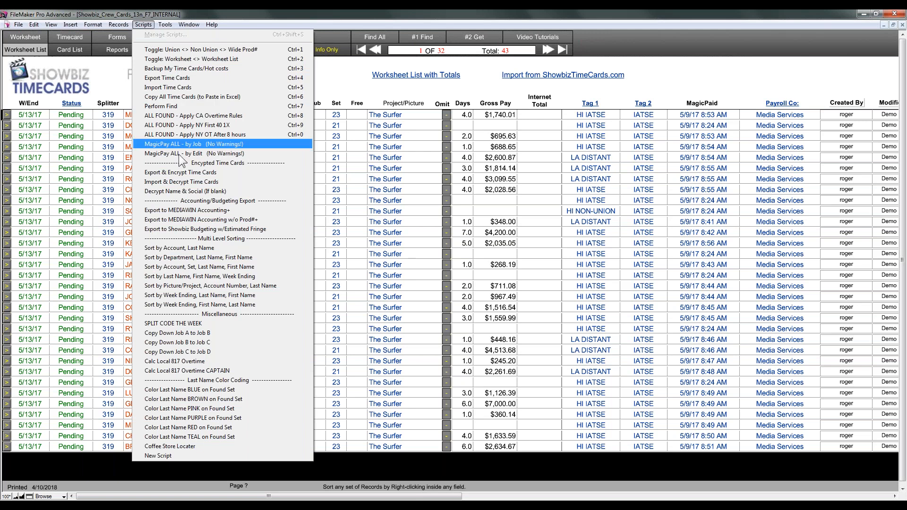
pyautogui.click(182, 182)
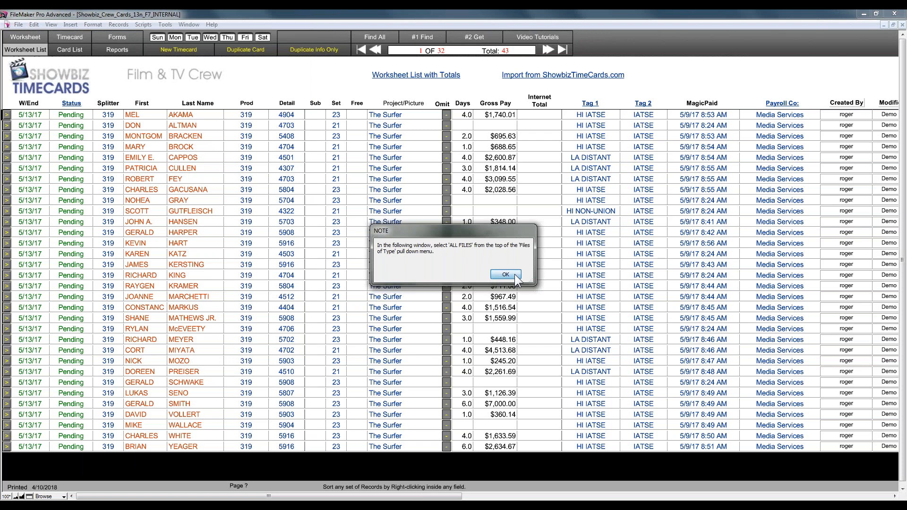
pyautogui.click(505, 274)
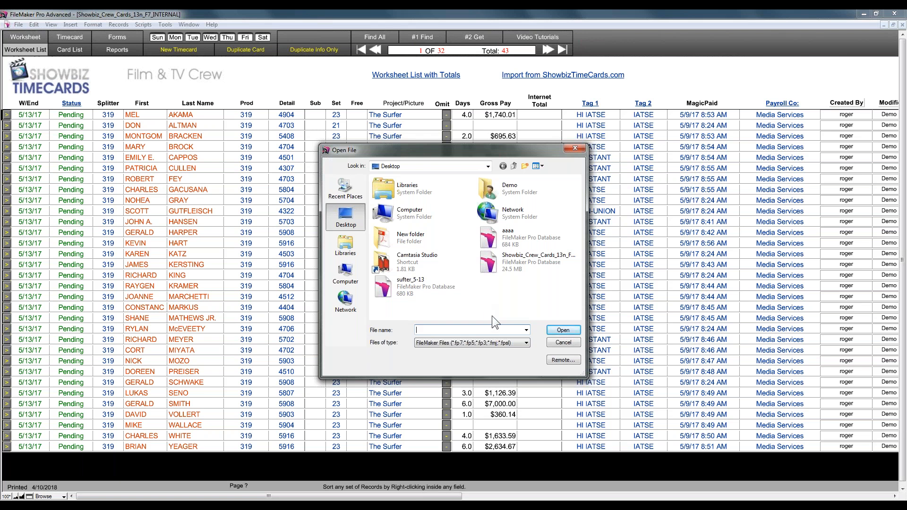
pyautogui.click(564, 342)
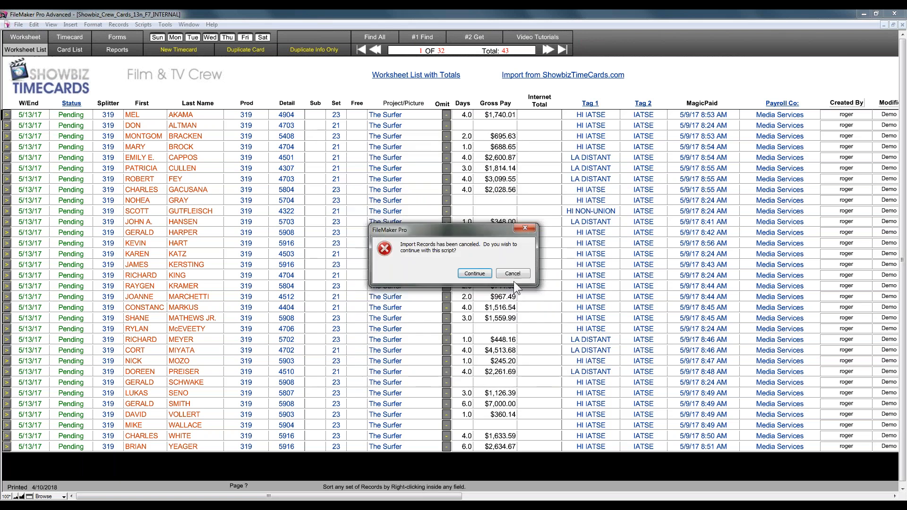
pyautogui.click(513, 273)
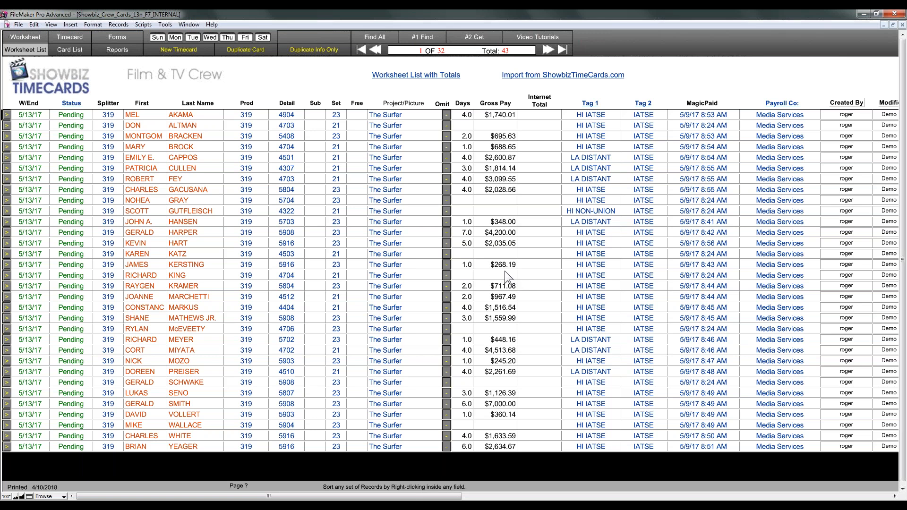
# Step: Show the Scripts menu listing Backup My Time Cards/Hot costs
pyautogui.click(145, 24)
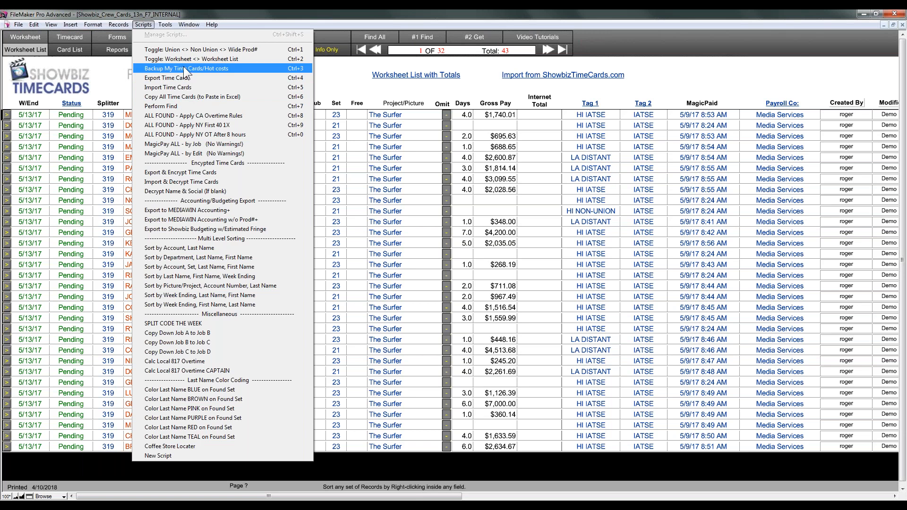
# Step: Run Backup My Time Cards/Hot costs, browse to the removable disk's folders, then close the backup dialog
pyautogui.click(184, 67)
pyautogui.click(345, 273)
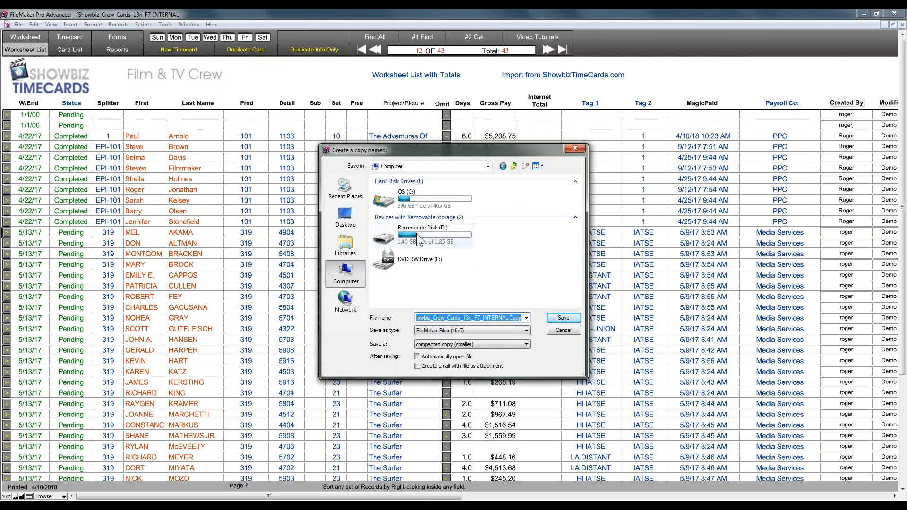
pyautogui.click(416, 234)
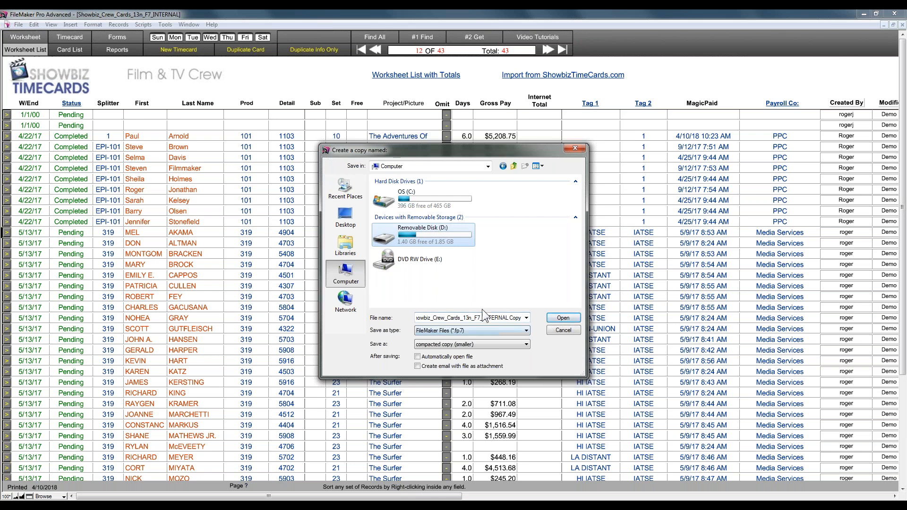
pyautogui.click(562, 319)
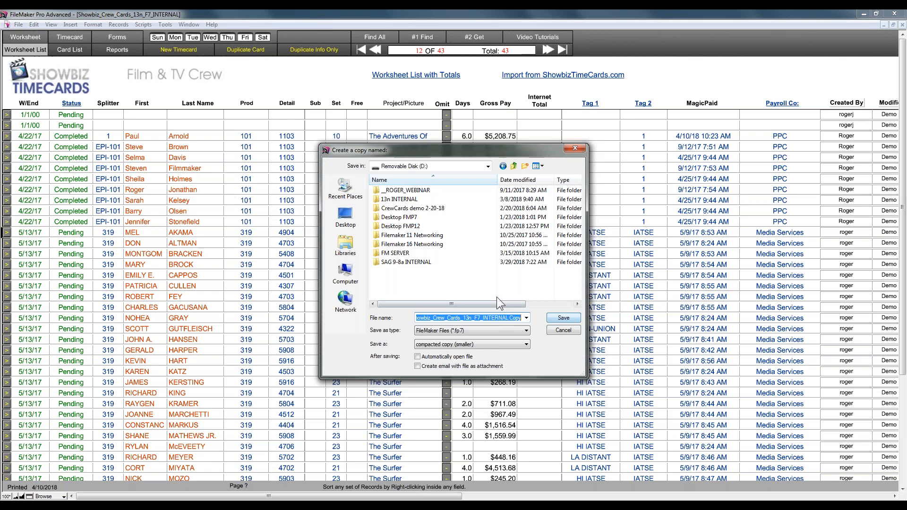
pyautogui.click(557, 315)
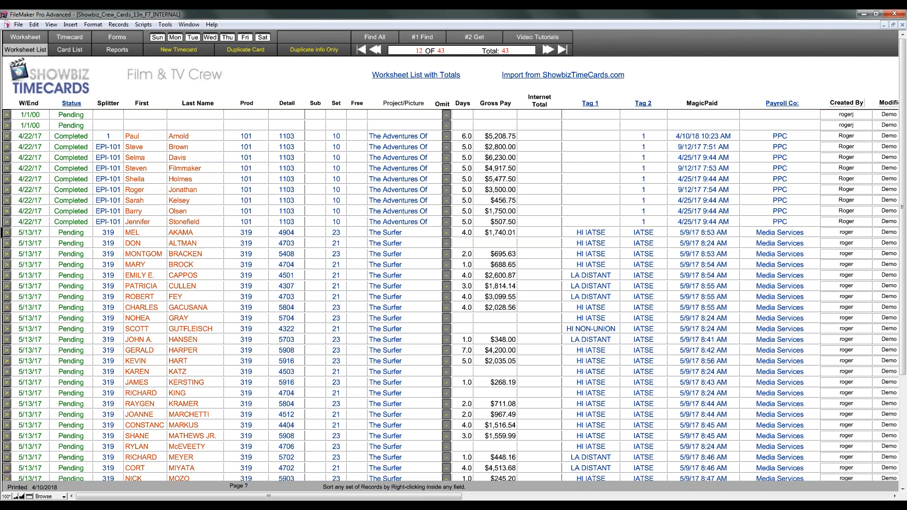
pyautogui.click(144, 25)
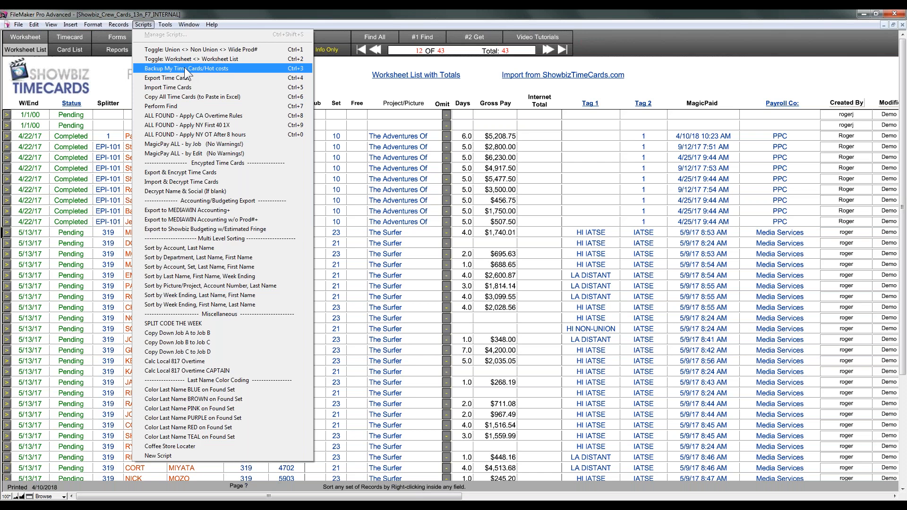
# Step: Start the backup to the removable disk, decline replacing the existing copy, and cancel the script
pyautogui.click(184, 68)
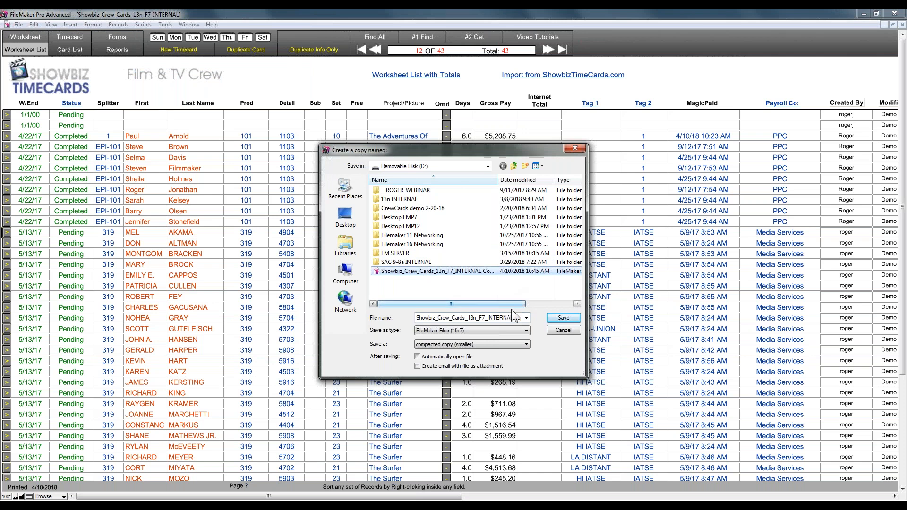
pyautogui.click(564, 318)
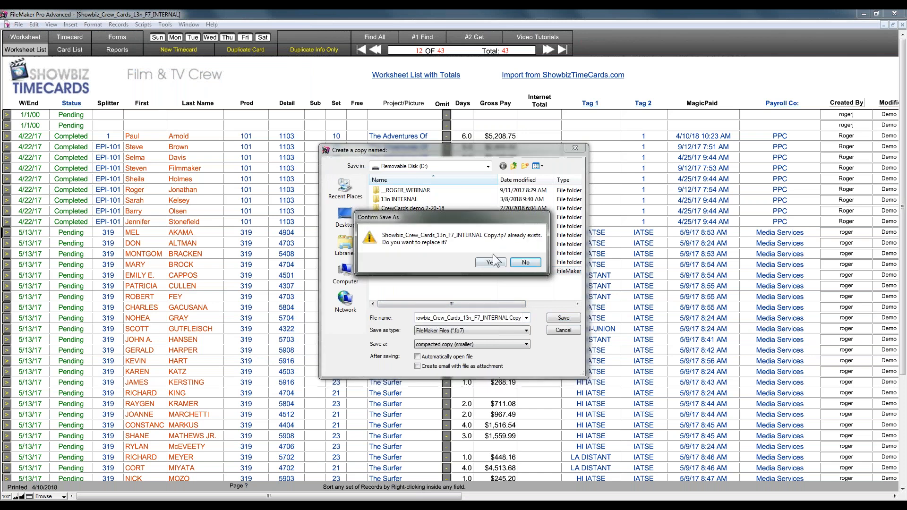
pyautogui.click(524, 263)
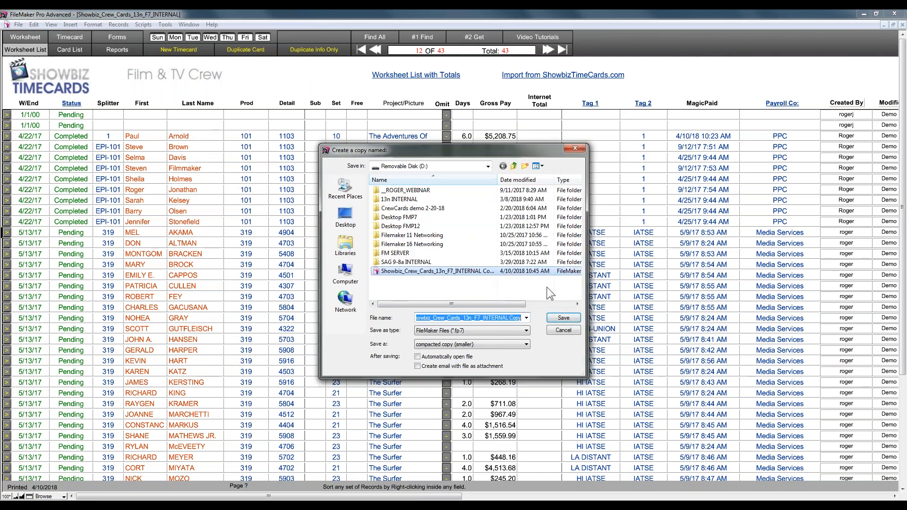
pyautogui.click(564, 331)
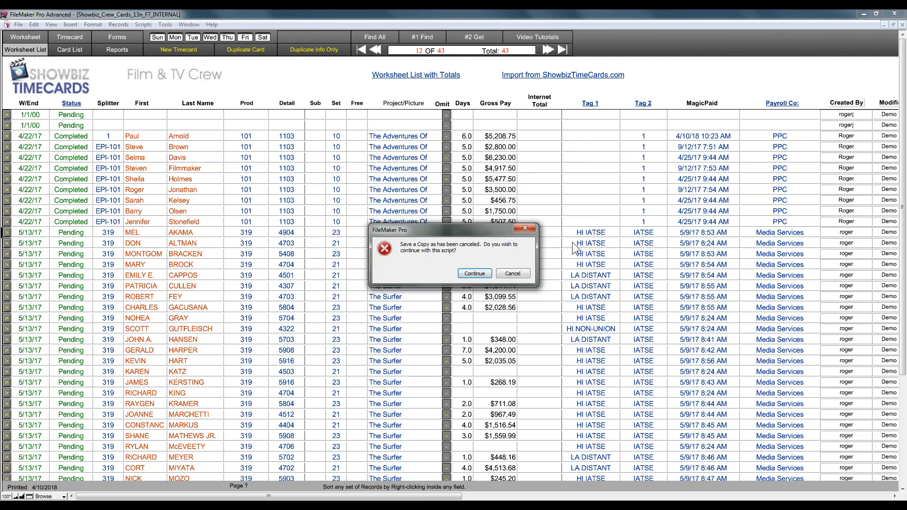
pyautogui.click(524, 275)
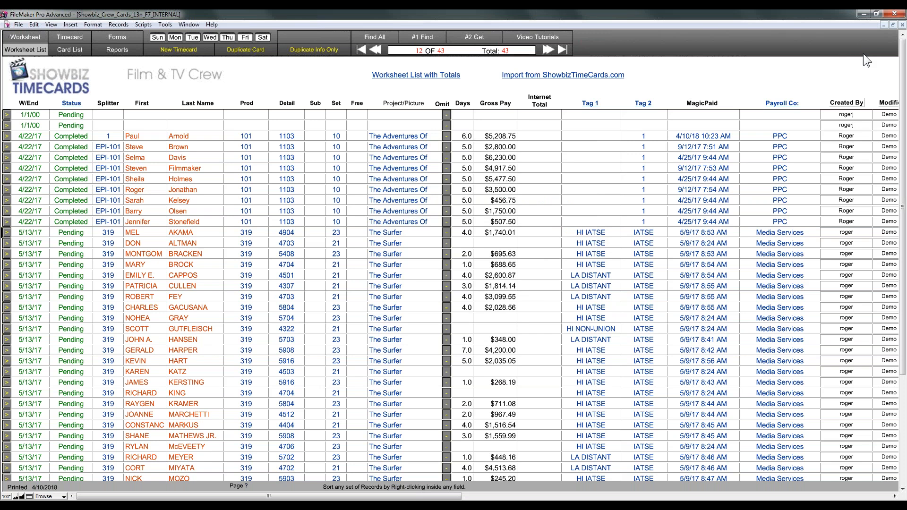
pyautogui.hotkey('alt', 'Tab')
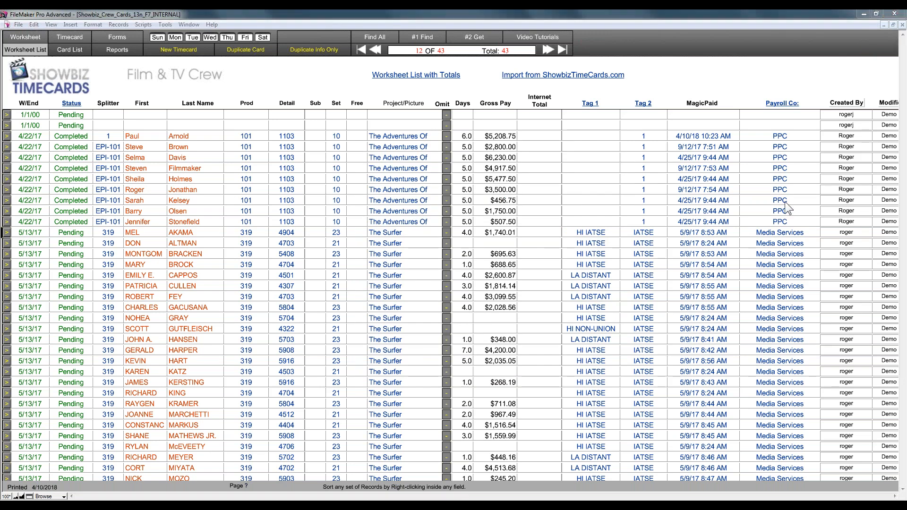
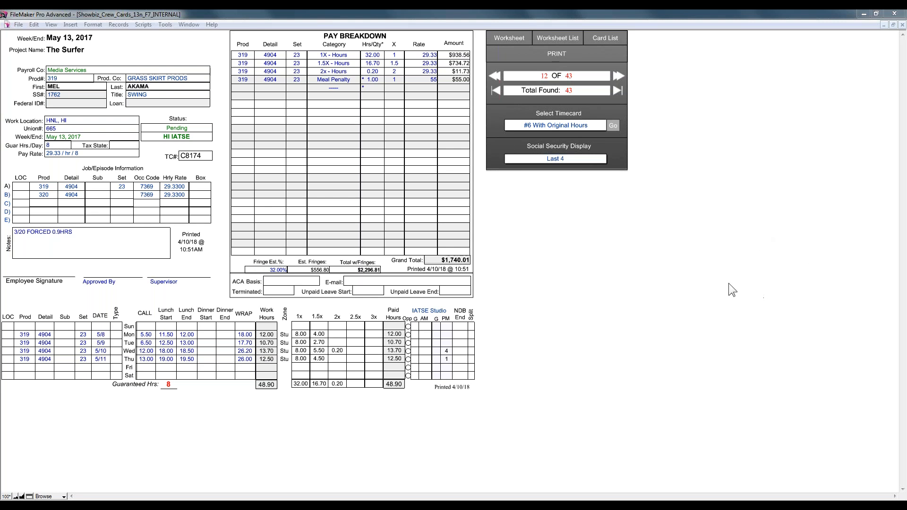
# Step: Switch from the printed timecard to the Showbiz Software Support page in Chrome
pyautogui.click(288, 505)
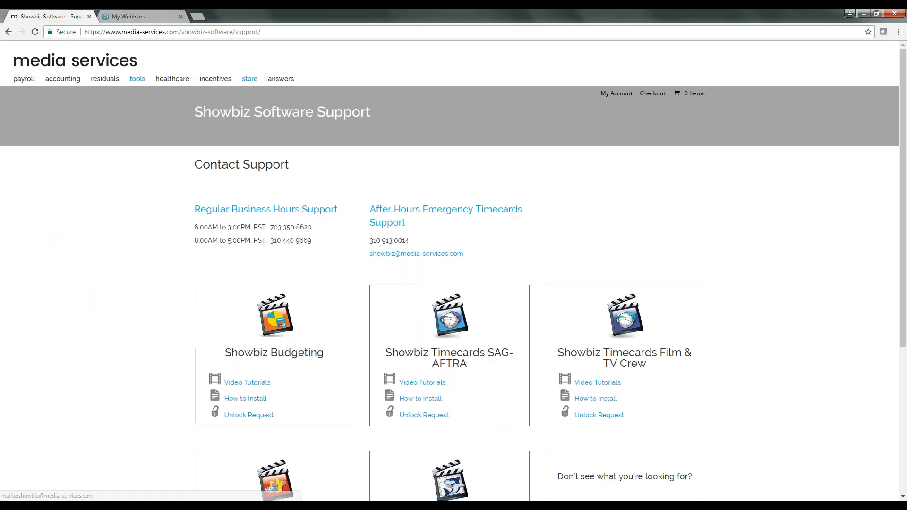
# Step: Go to Webinars & Events > Webinars and browse the Upcoming Webinars page
pyautogui.moveTo(118, 83)
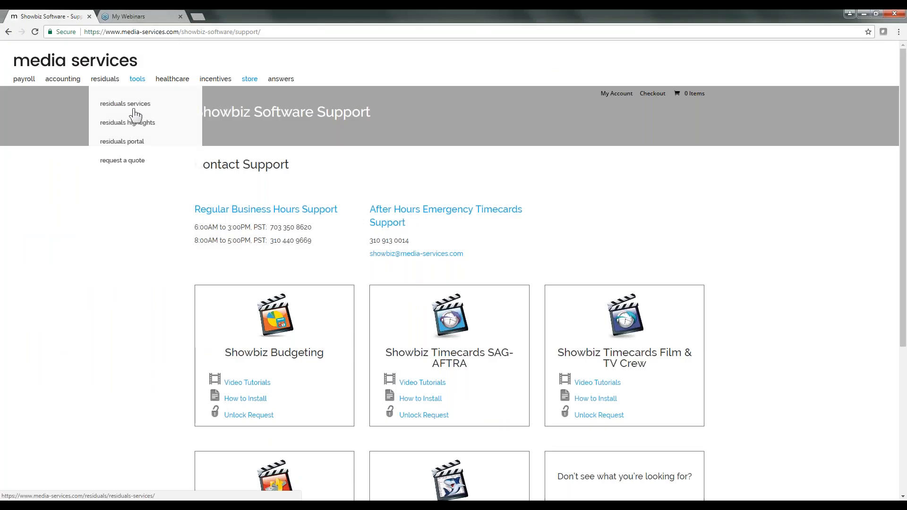
pyautogui.moveTo(249, 88)
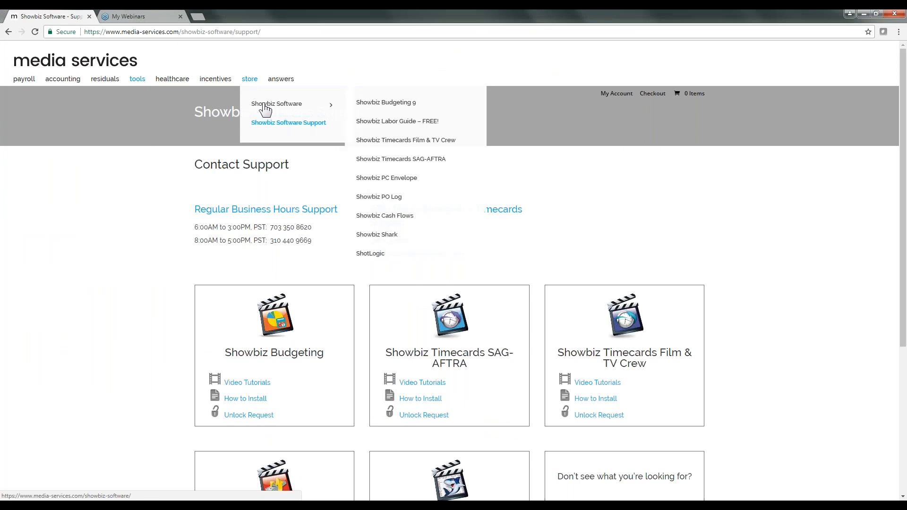
pyautogui.moveTo(184, 163)
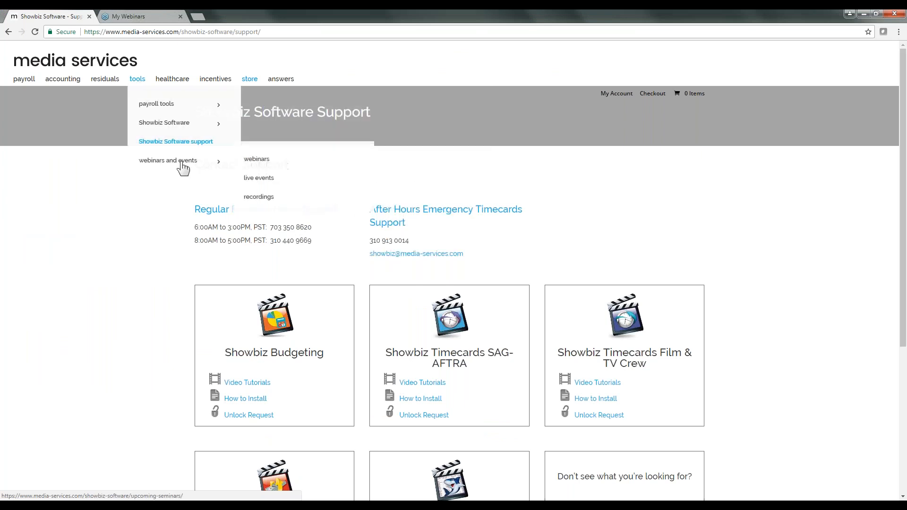
pyautogui.click(257, 160)
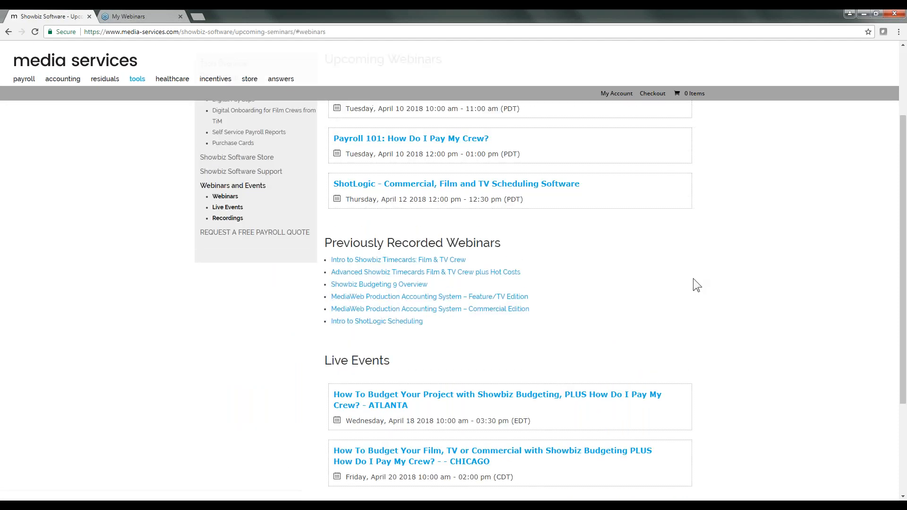
pyautogui.scroll(-3, 693, 279)
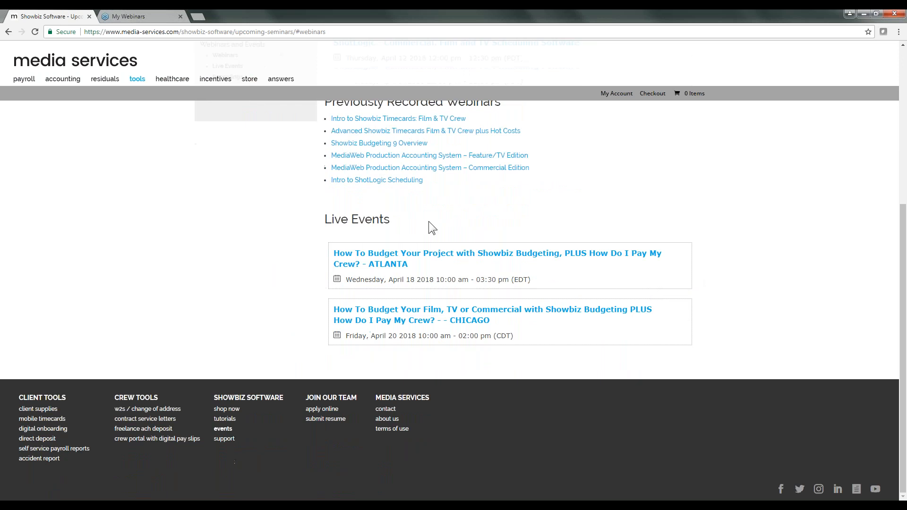
pyautogui.scroll(2, 482, 190)
pyautogui.scroll(2, 467, 202)
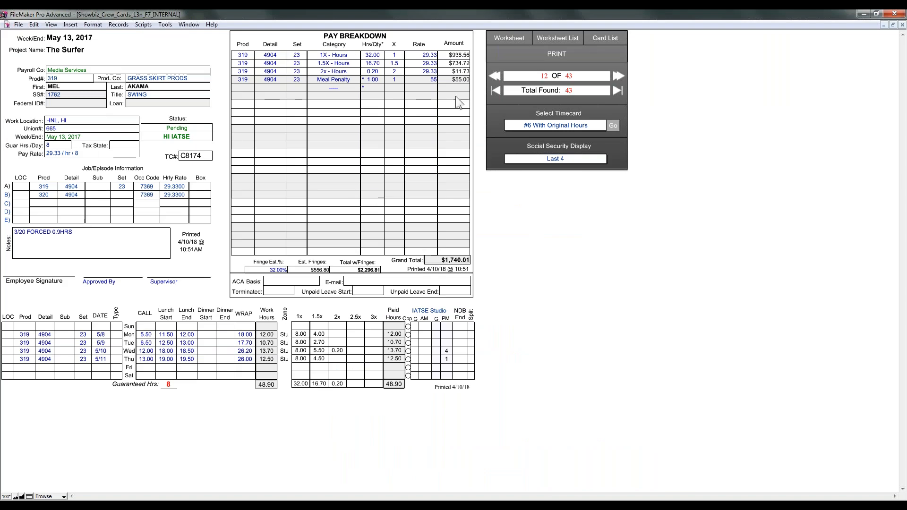
# Step: Show the full timecard Worksheet, then confirm going to the help site for Video Tutorials
pyautogui.click(474, 105)
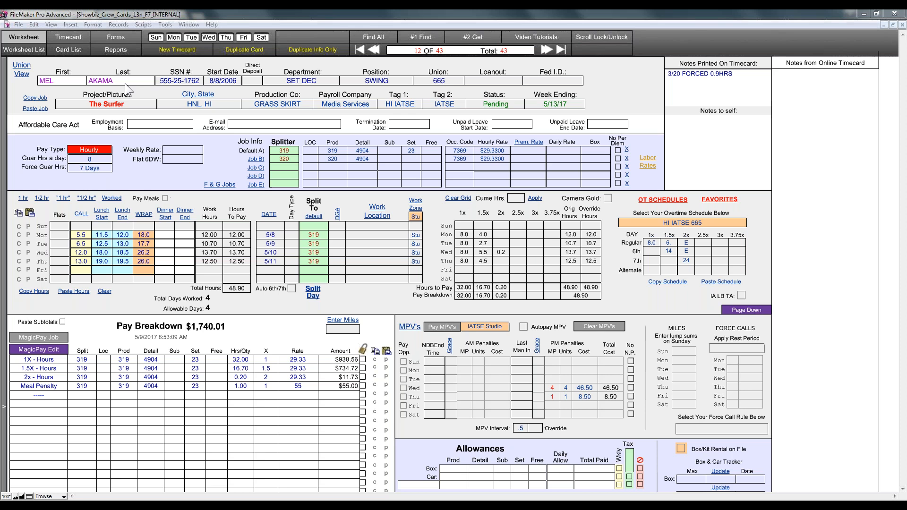
pyautogui.click(526, 39)
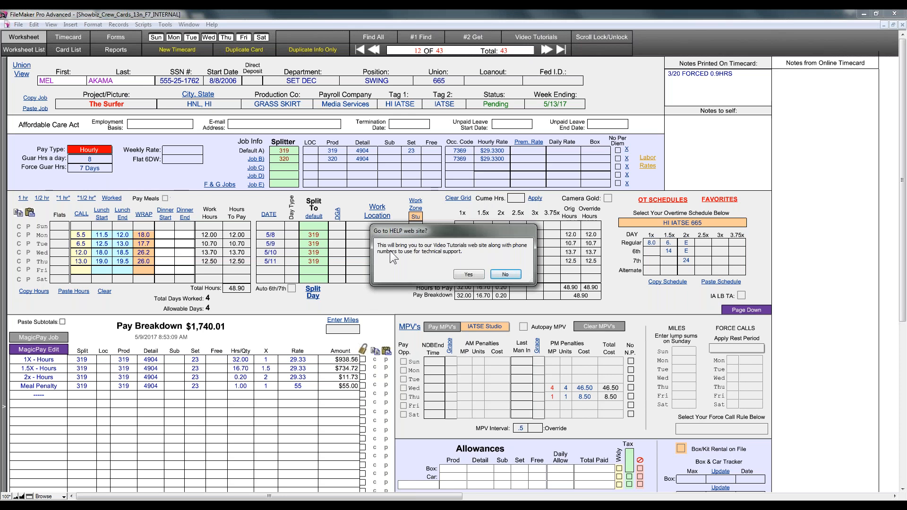
pyautogui.click(469, 274)
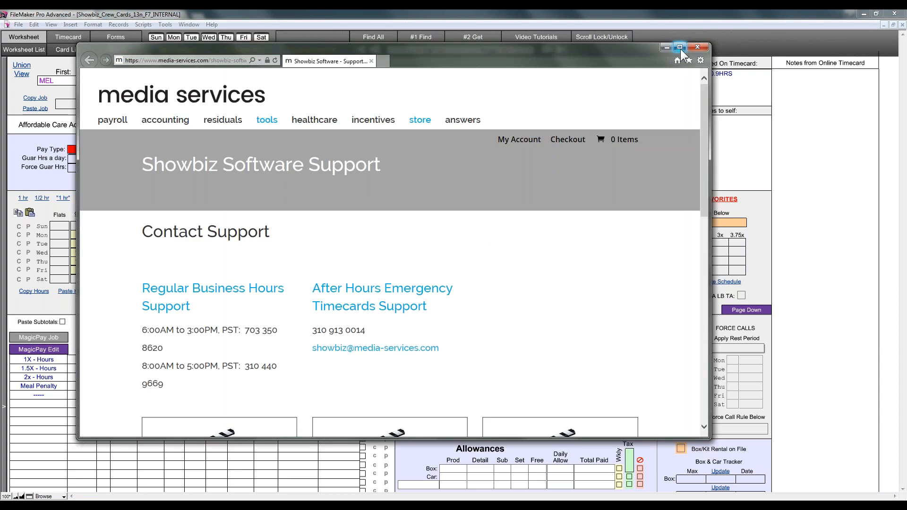
# Step: Maximize the support page and scroll down to the product tutorial, install and unlock links
pyautogui.click(681, 48)
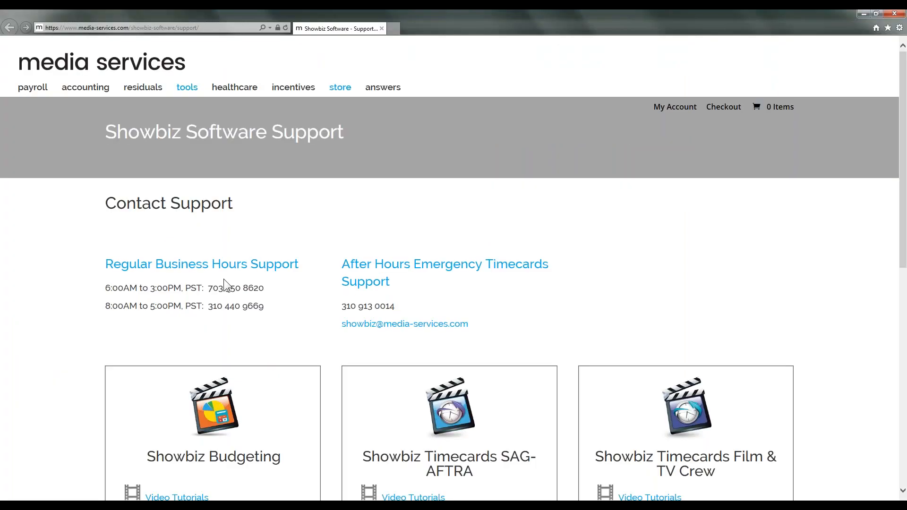
pyautogui.scroll(-3, 614, 294)
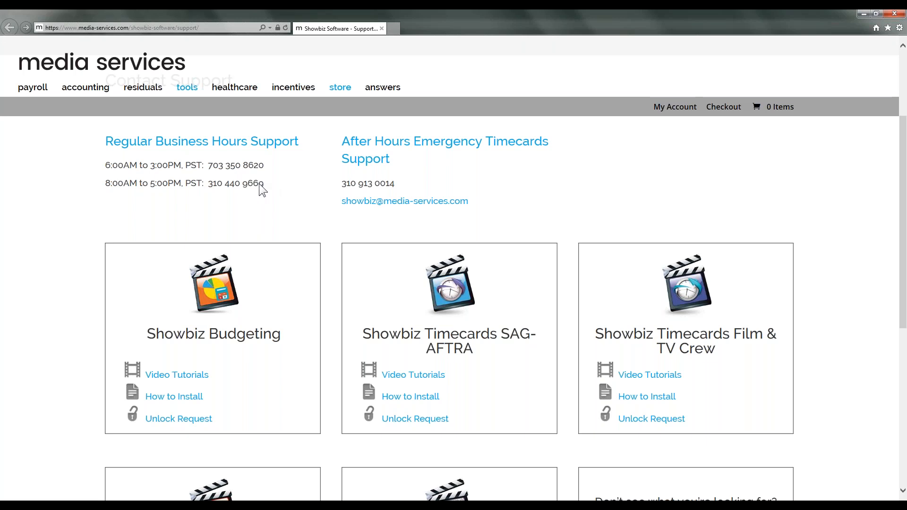
pyautogui.moveTo(196, 180); pyautogui.dragTo(113, 179)
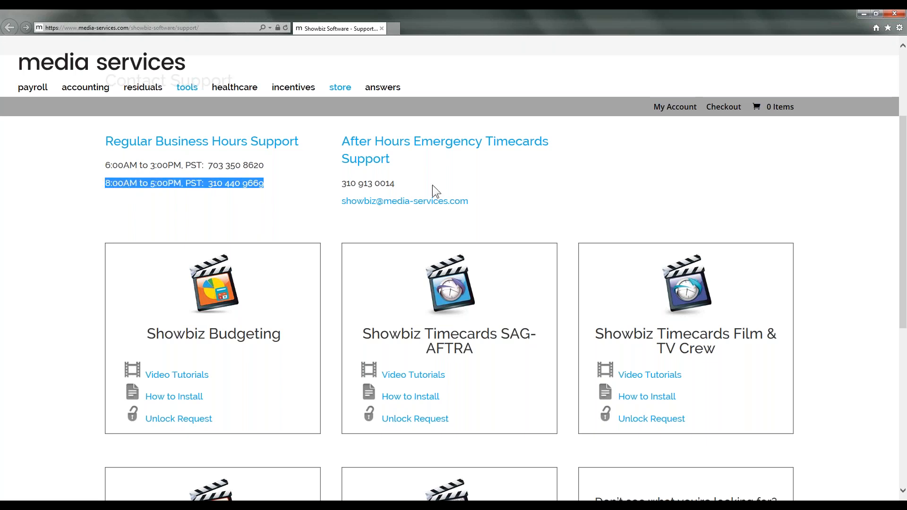
pyautogui.click(452, 186)
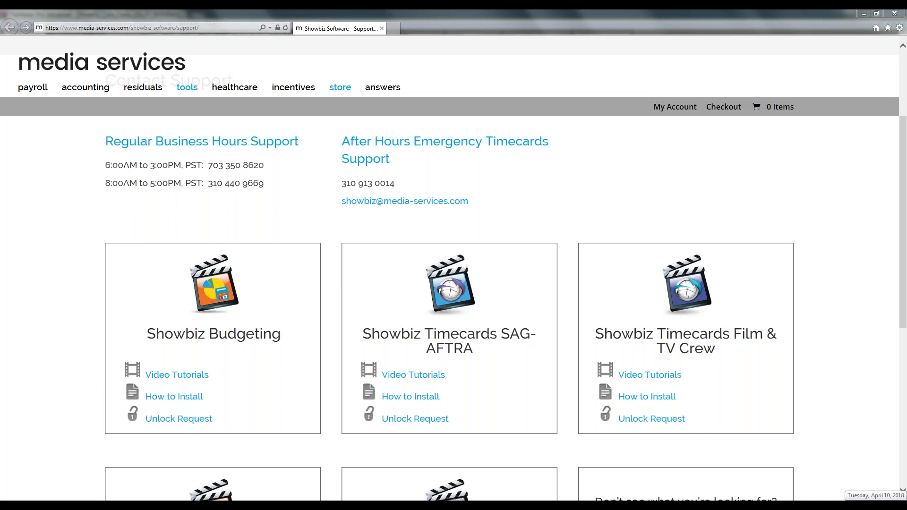
pyautogui.click(875, 506)
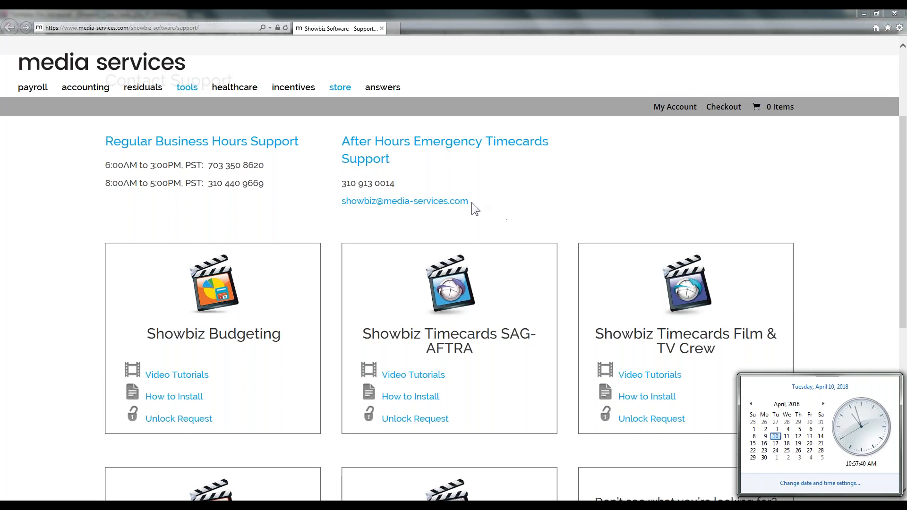
pyautogui.moveTo(468, 202); pyautogui.dragTo(360, 209)
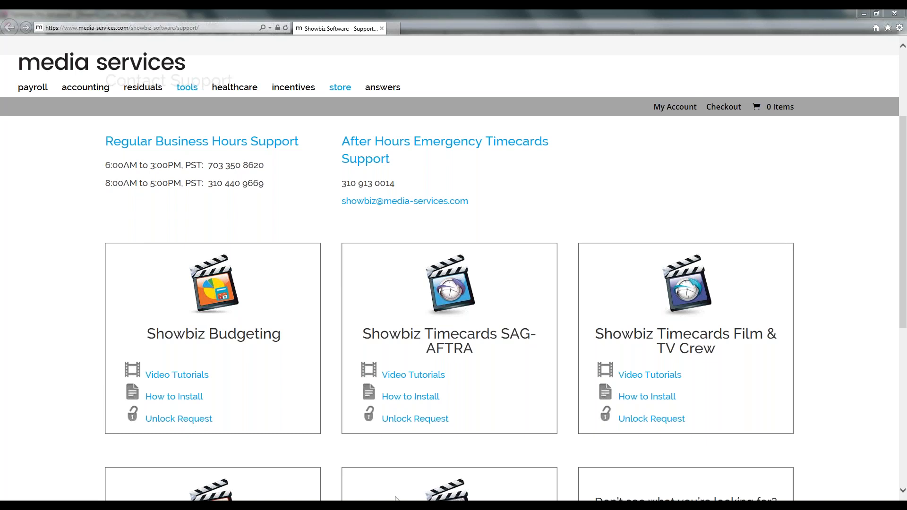
# Step: Show the 'Thank you for attending!' page of Webinar End Screen_Timecards.pdf in Acrobat Reader
pyautogui.hotkey('alt', 'Tab')
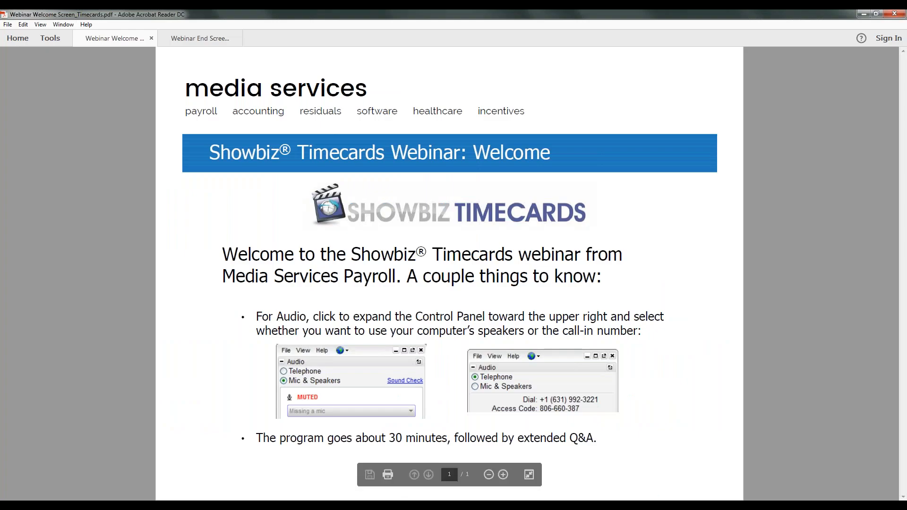
pyautogui.click(194, 38)
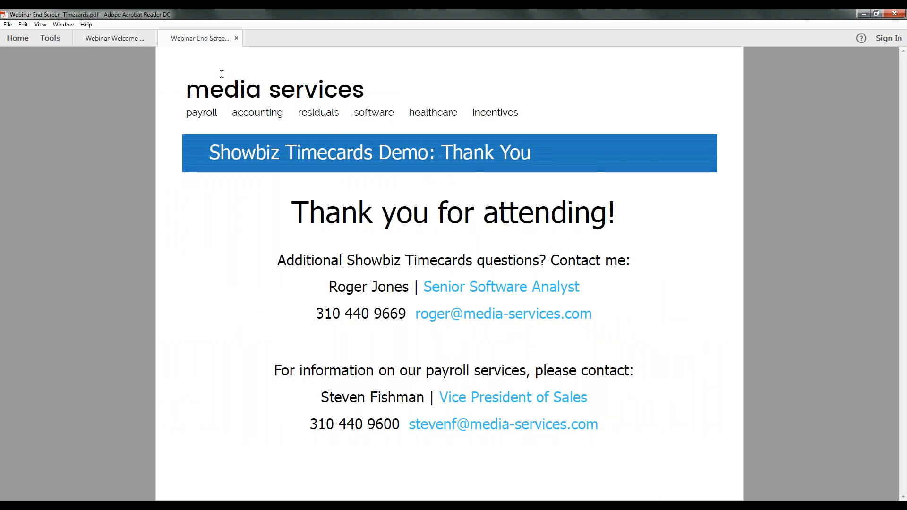